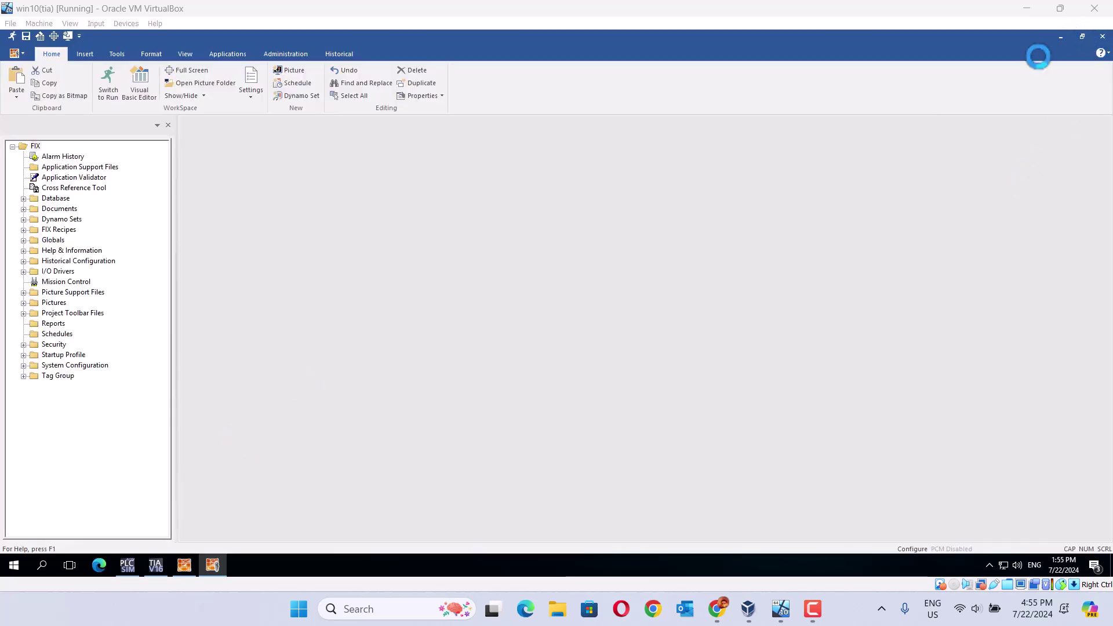
Step: Review TIA Portal's Main [OB1] ladder: the Light start/stop latch and the 10 s timer driving Light2
{"action": "left_click", "coordinate": [152, 566]}
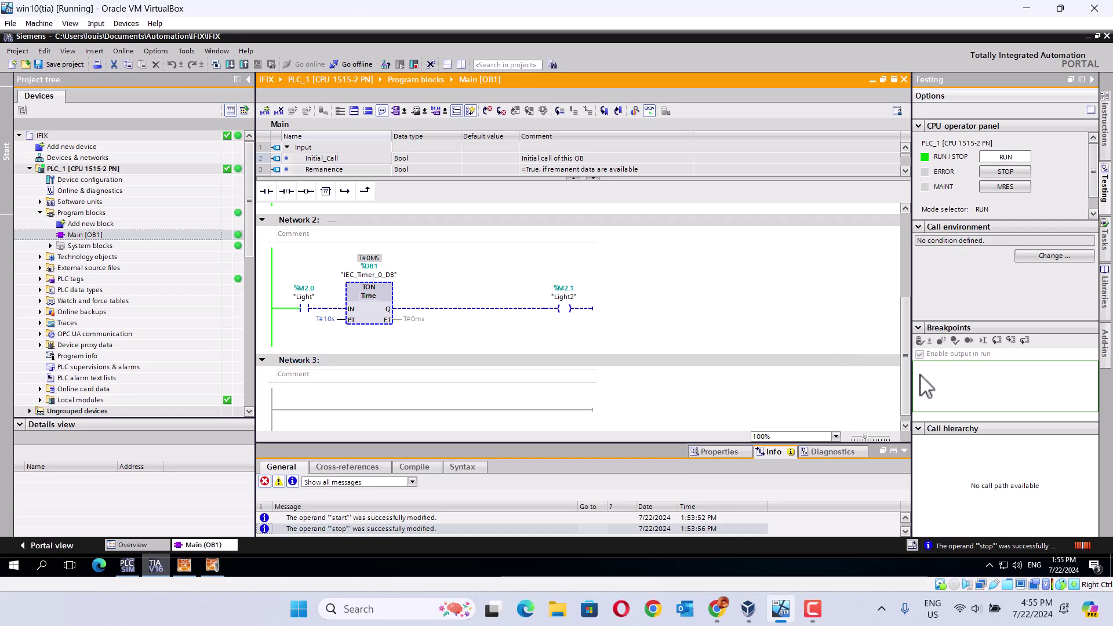
{"action": "mouse_move", "coordinate": [905, 383]}
{"action": "left_mouse_down"}
{"action": "mouse_move", "coordinate": [907, 314]}
{"action": "mouse_move", "coordinate": [899, 379]}
{"action": "left_mouse_up"}
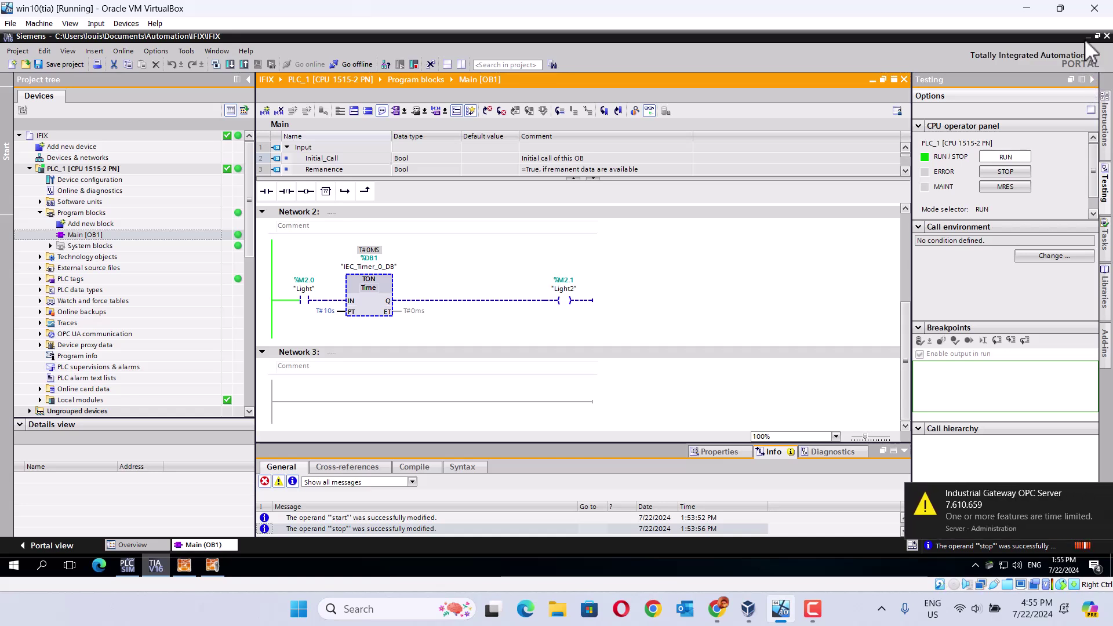
Step: Return to iFIX, dismiss the time-limit notice and launch SCU for node FIX from Applications
{"action": "left_click", "coordinate": [1089, 37]}
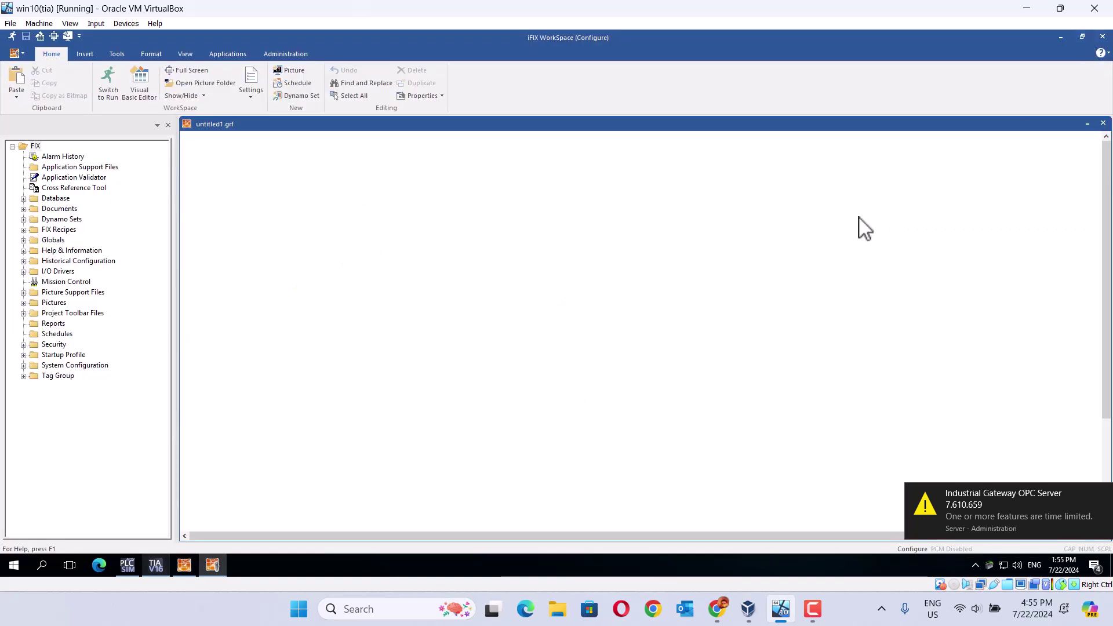
{"action": "left_click", "coordinate": [1103, 496]}
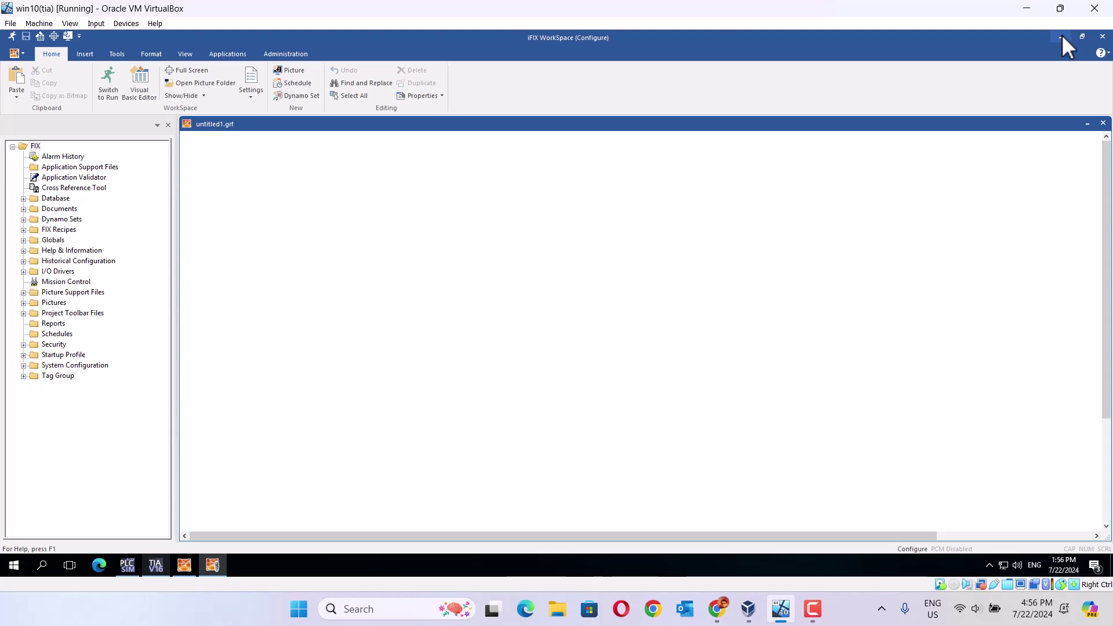
{"action": "left_click", "coordinate": [231, 53]}
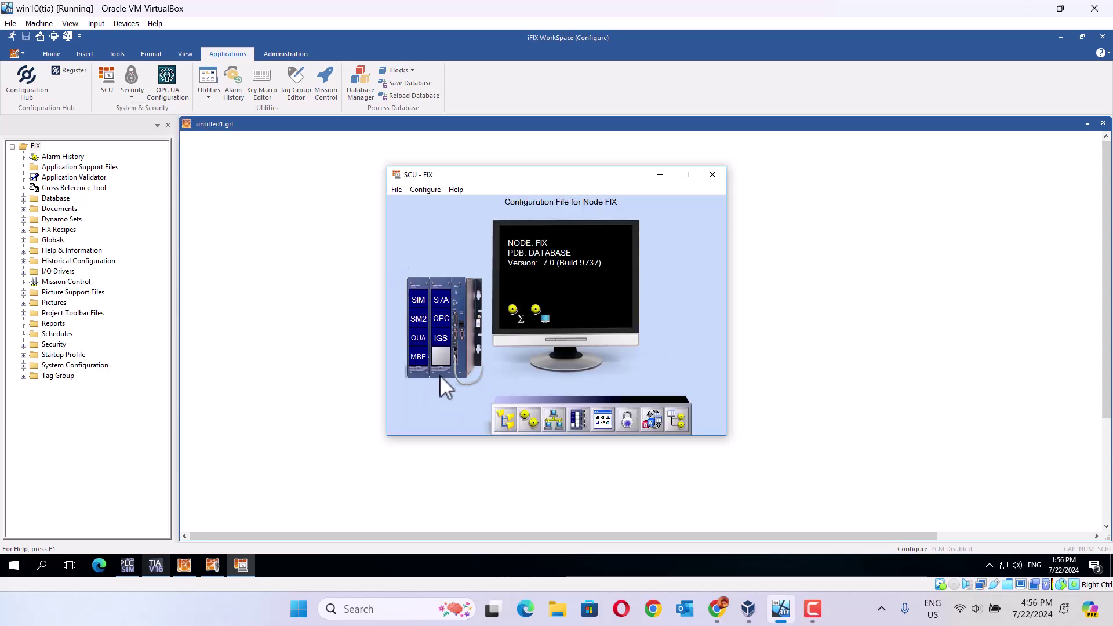
Step: Launch the IGS driver's Industrial Gateway OPC Server 7 configuration from SCU, dismissing the time-limit notice
{"action": "left_click", "coordinate": [439, 343]}
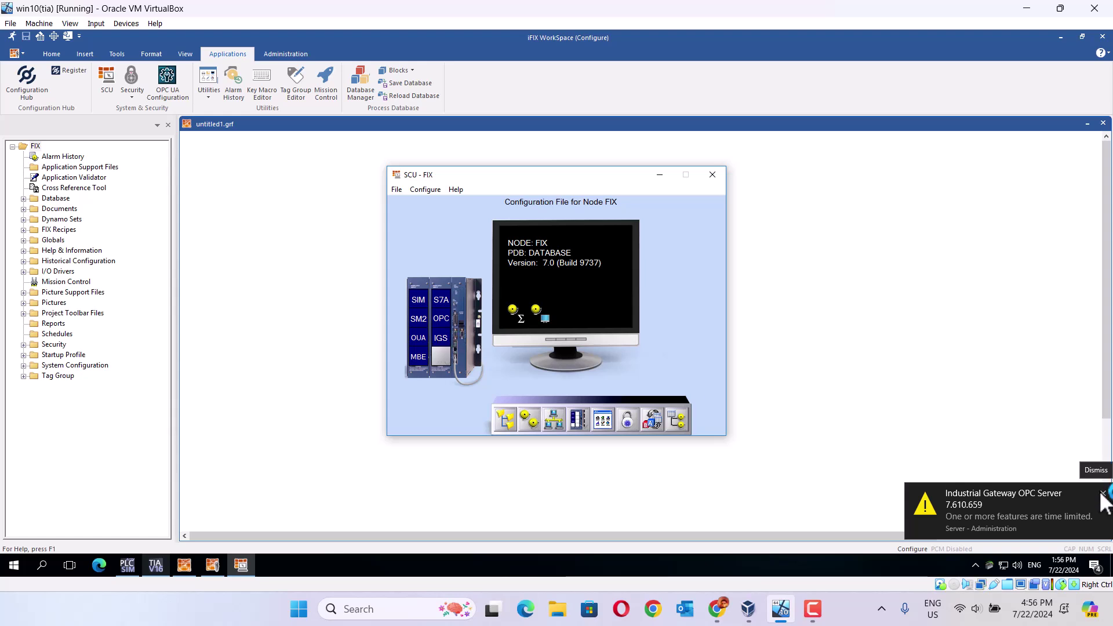
{"action": "left_click", "coordinate": [1103, 494]}
{"action": "left_click", "coordinate": [439, 347]}
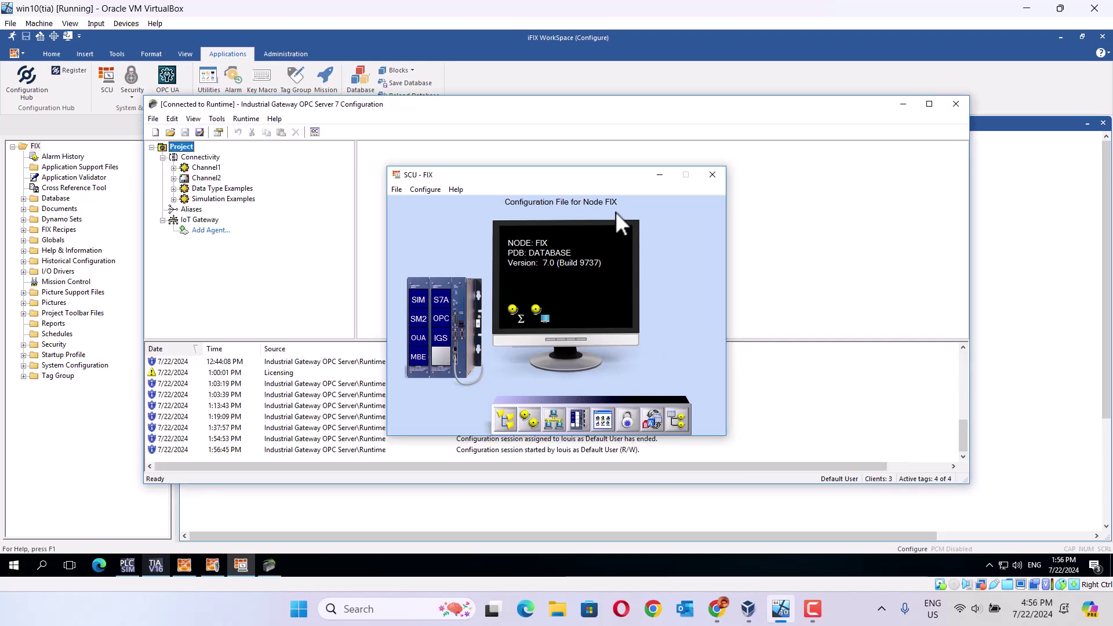
Step: Start a new channel with the Siemens TCP/IP Ethernet driver, keeping the name Channel3
{"action": "left_click", "coordinate": [661, 174]}
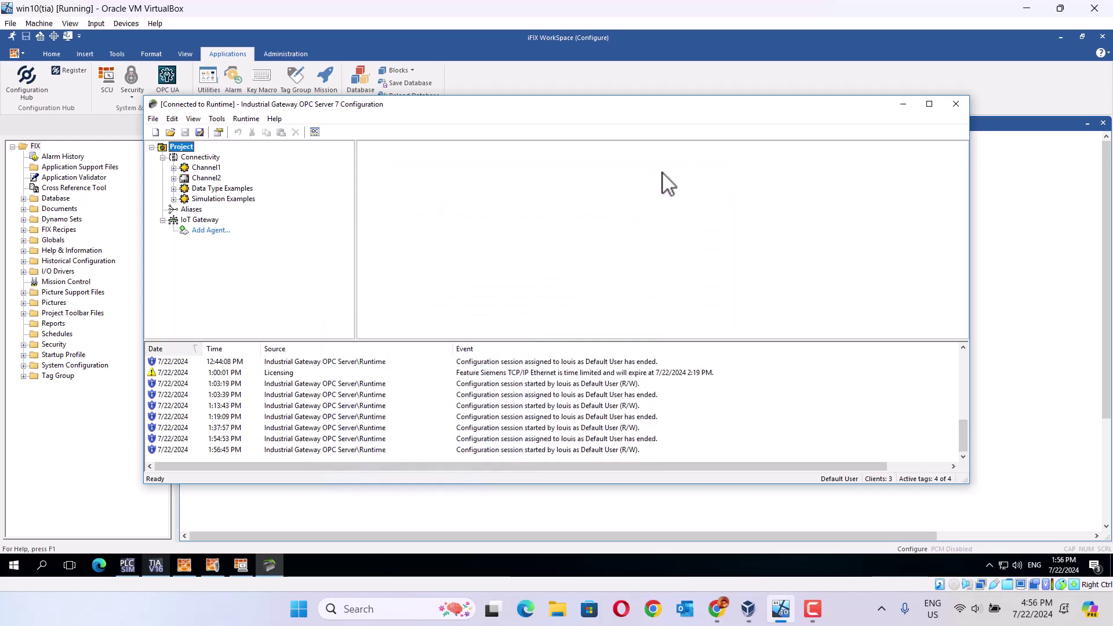
{"action": "right_click", "coordinate": [196, 159]}
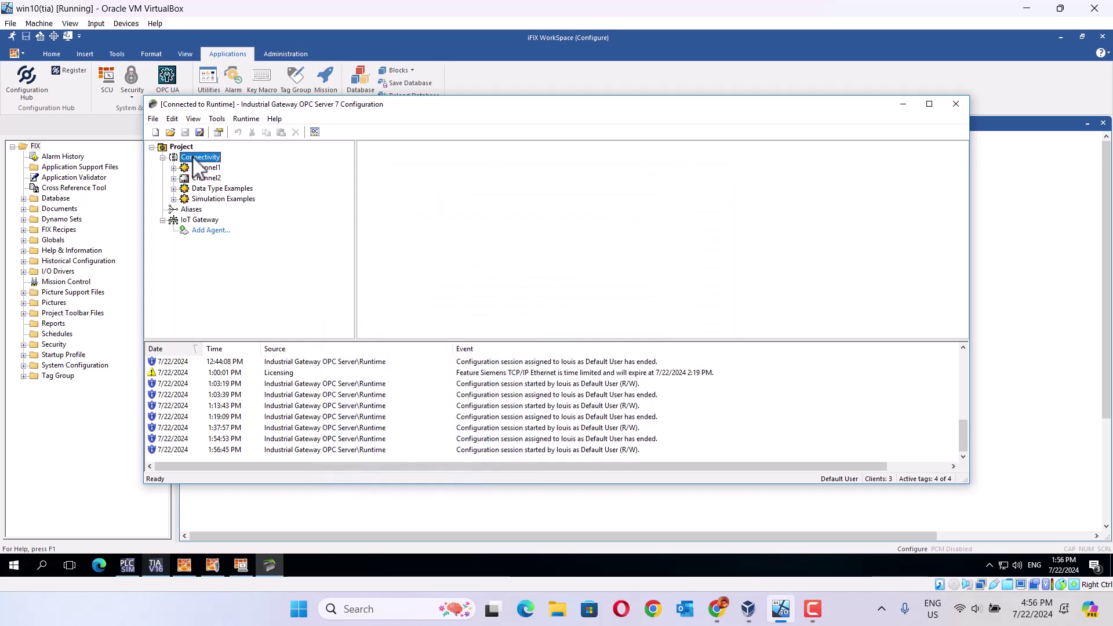
{"action": "left_click", "coordinate": [239, 165]}
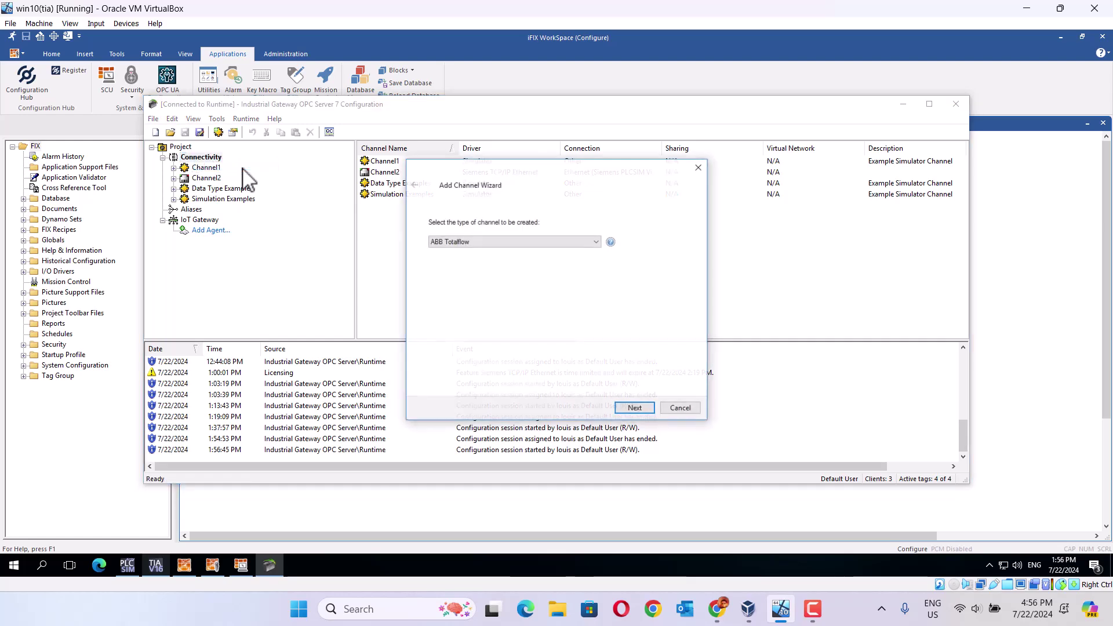
{"action": "left_click", "coordinate": [597, 243]}
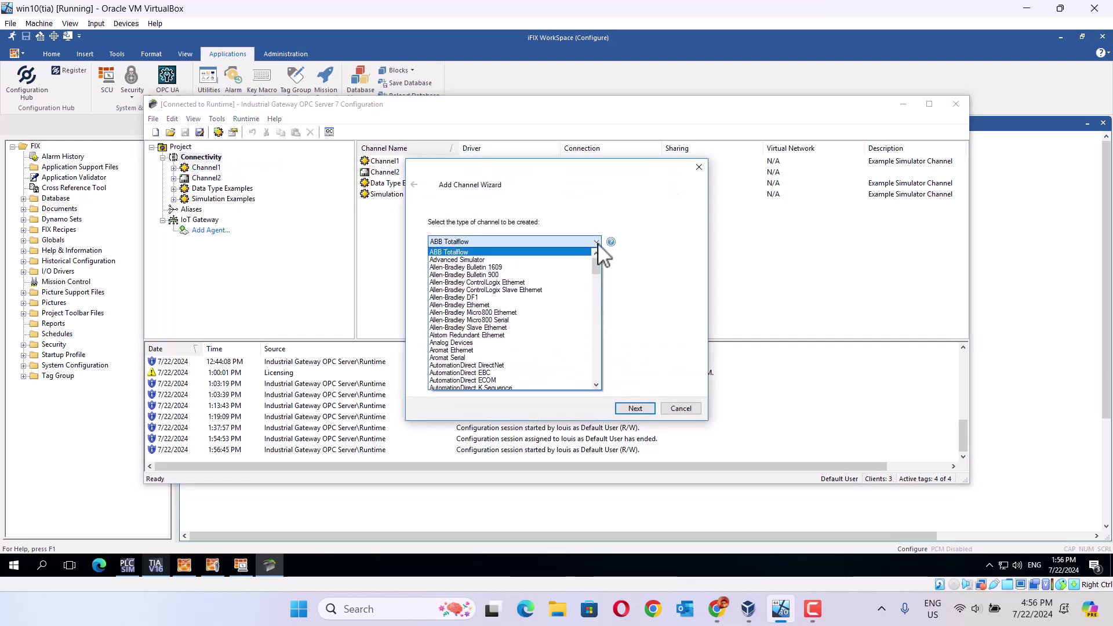
{"action": "scroll", "coordinate": [595, 284], "scroll_direction": "down", "scroll_amount": 15}
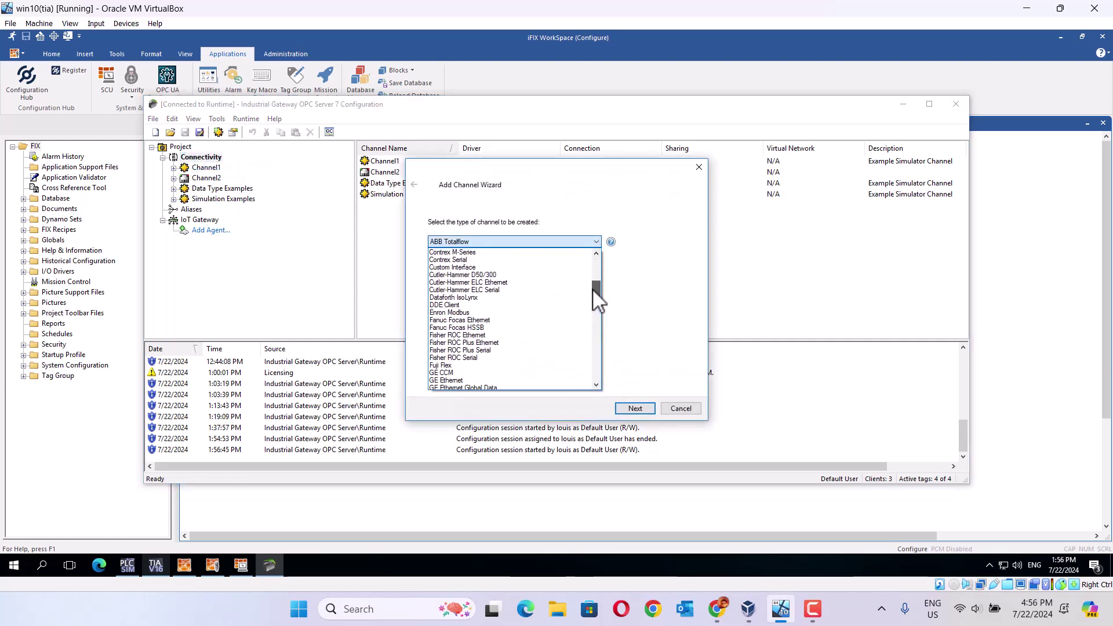
{"action": "scroll", "coordinate": [590, 314], "scroll_direction": "down", "scroll_amount": 18}
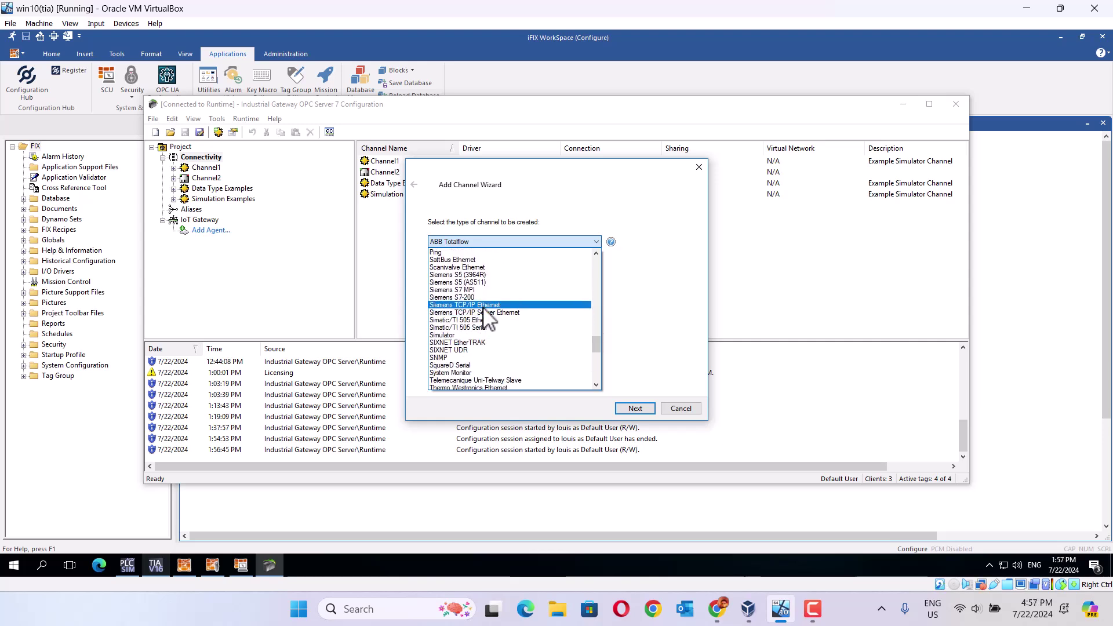
{"action": "left_click", "coordinate": [484, 310]}
{"action": "left_click", "coordinate": [634, 409]}
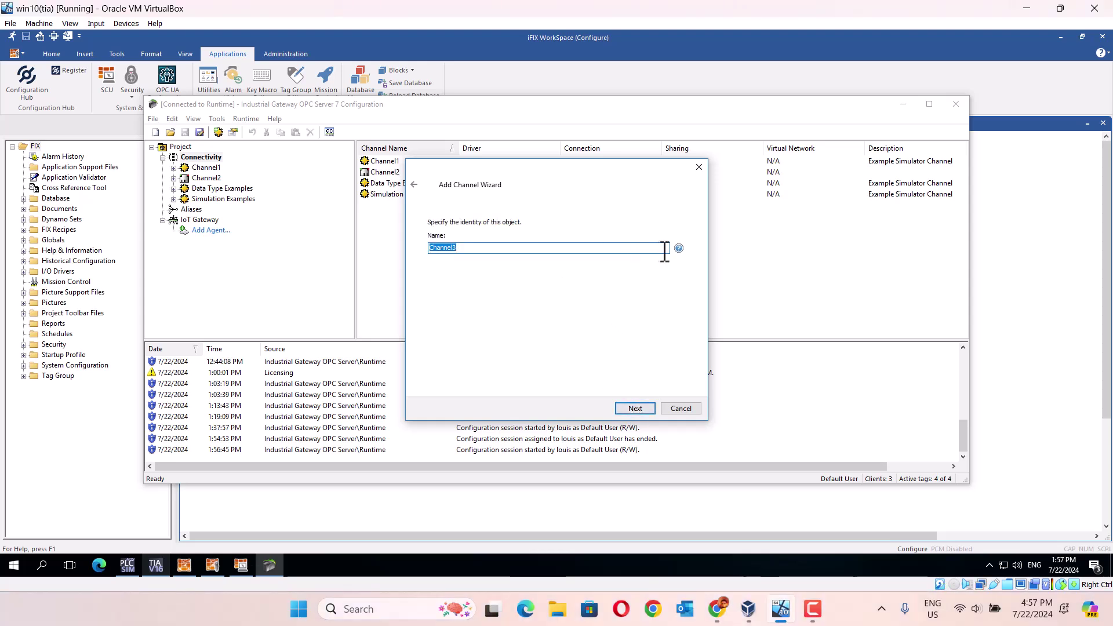
{"action": "left_click", "coordinate": [637, 409]}
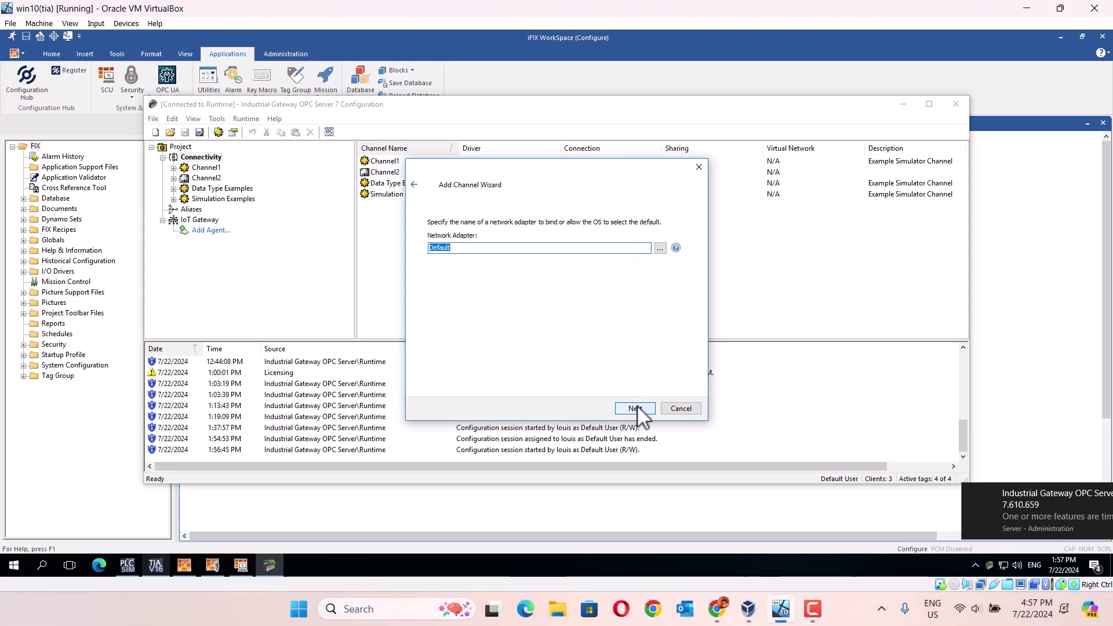
Step: Bind Channel3 to Siemens PLCSIM Virtual Ethernet Adapter 1 and finish with default write optimization
{"action": "left_click", "coordinate": [661, 248]}
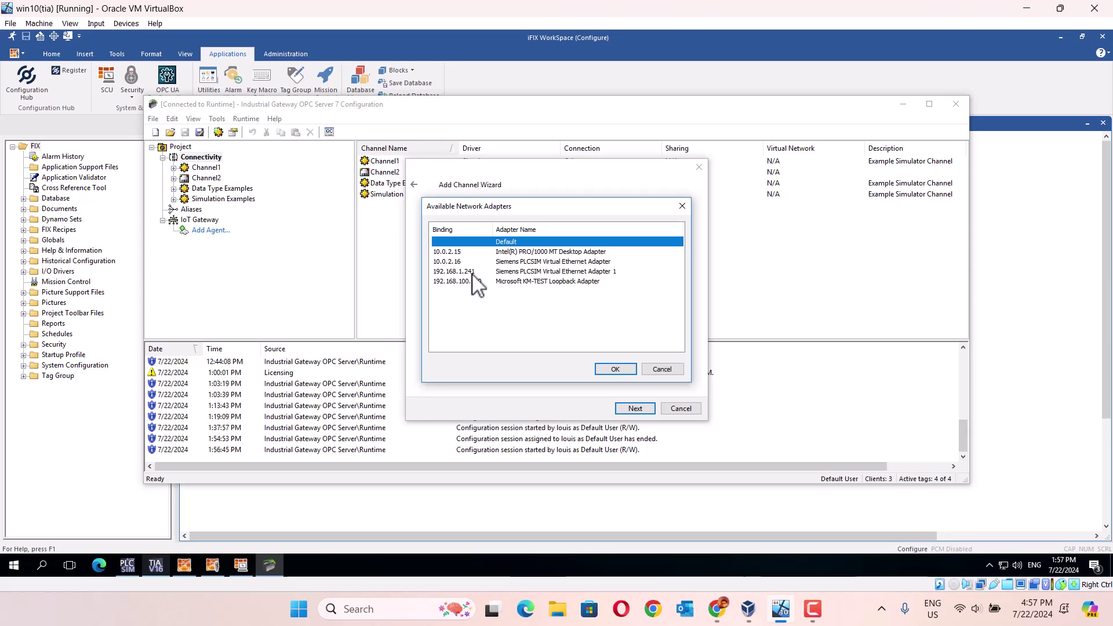
{"action": "left_click", "coordinate": [616, 370]}
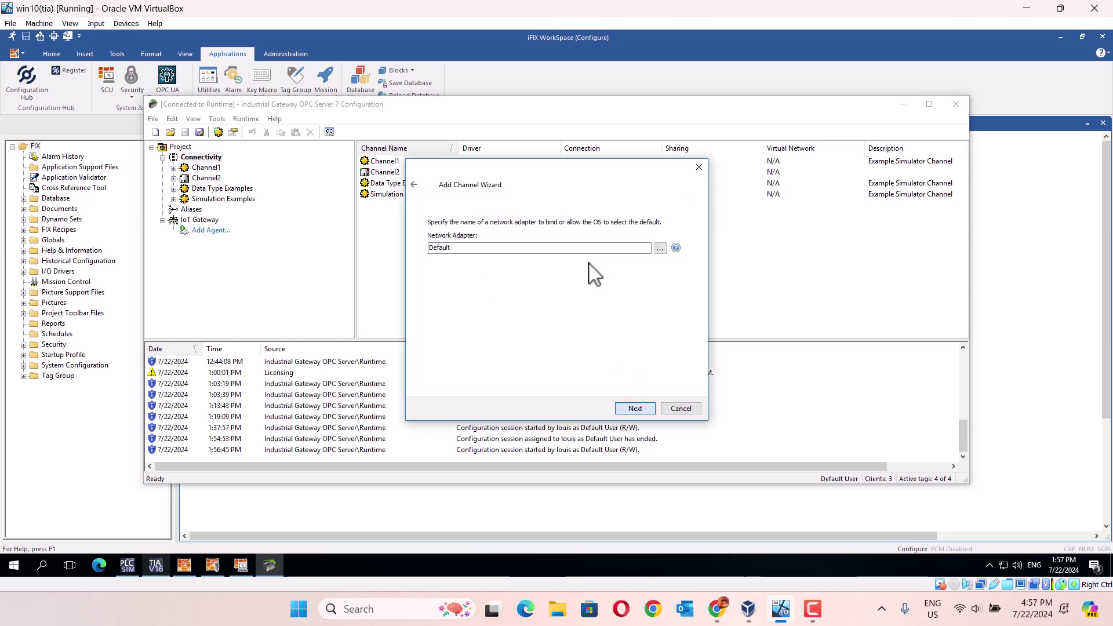
{"action": "left_click", "coordinate": [661, 248]}
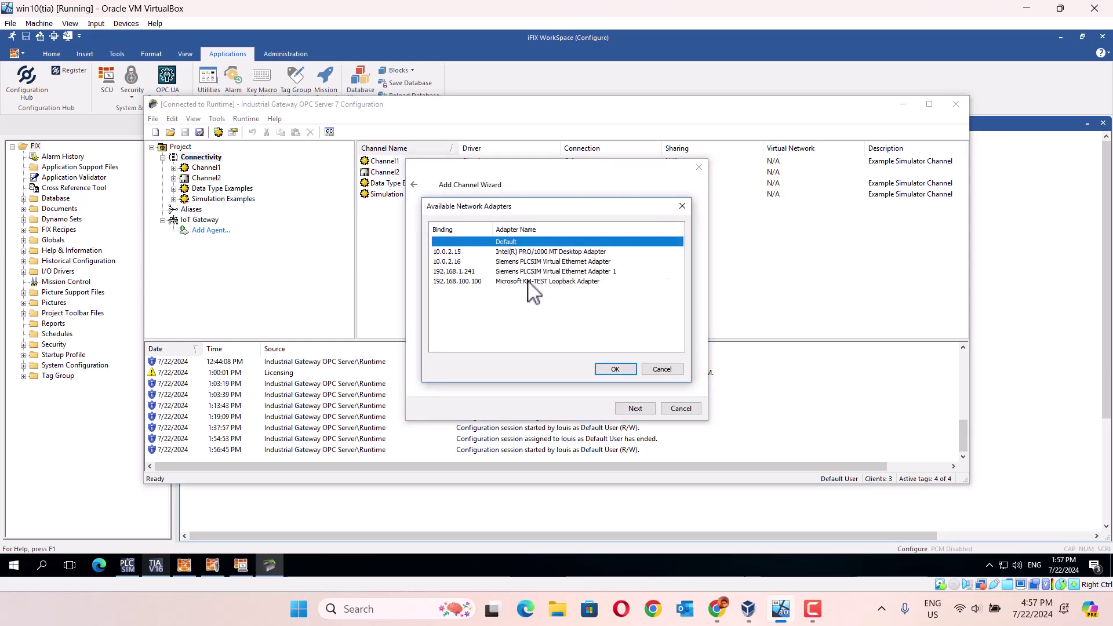
{"action": "left_click", "coordinate": [495, 271]}
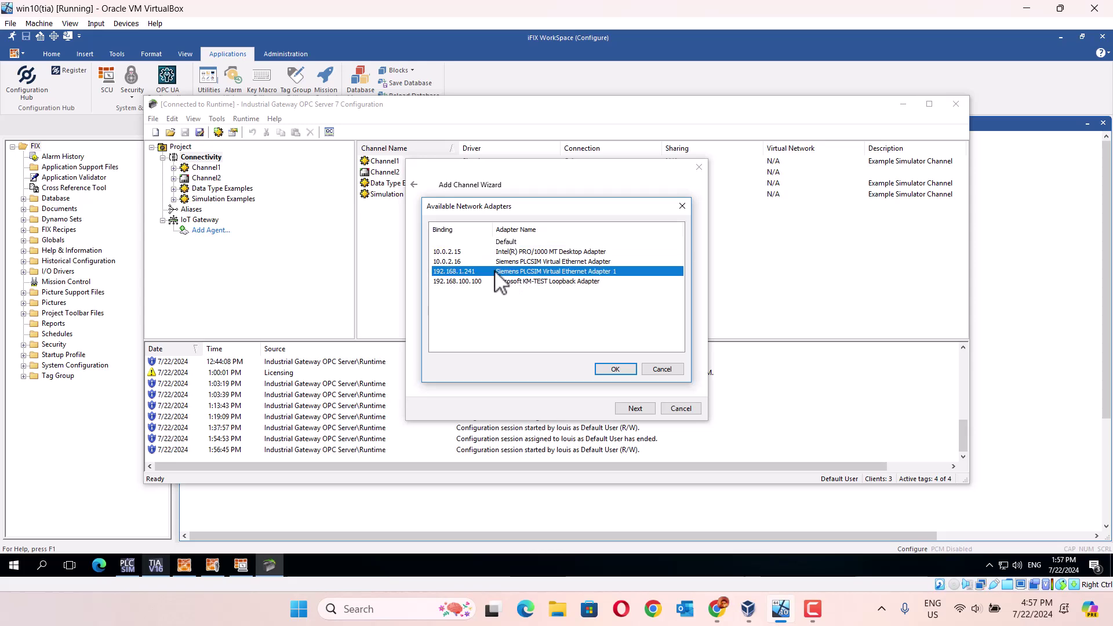
{"action": "left_click", "coordinate": [614, 366]}
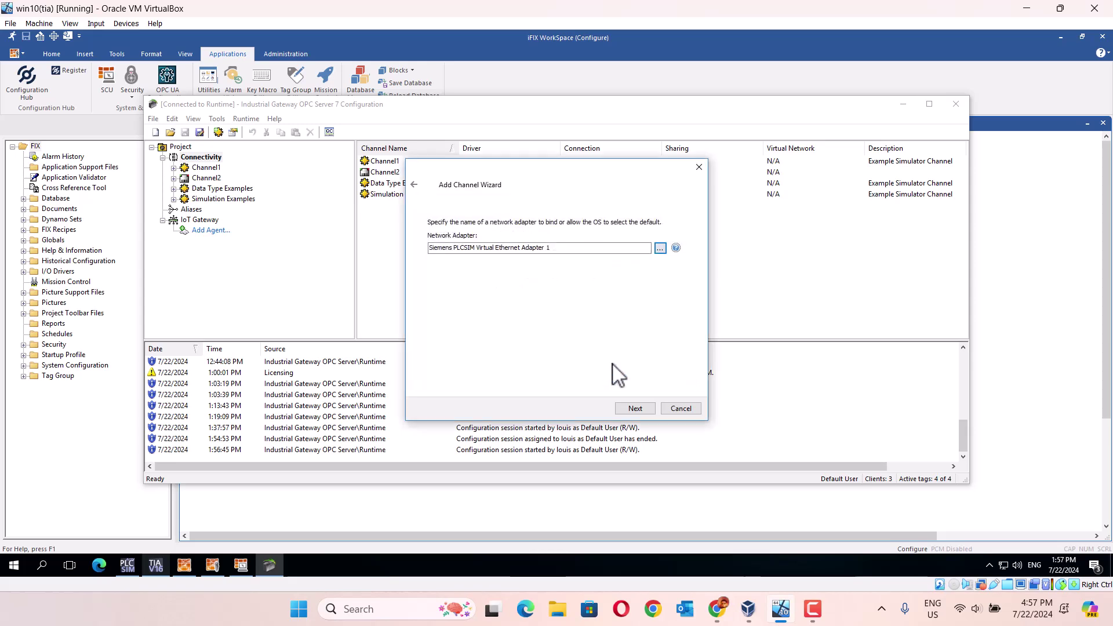
{"action": "left_click", "coordinate": [635, 408]}
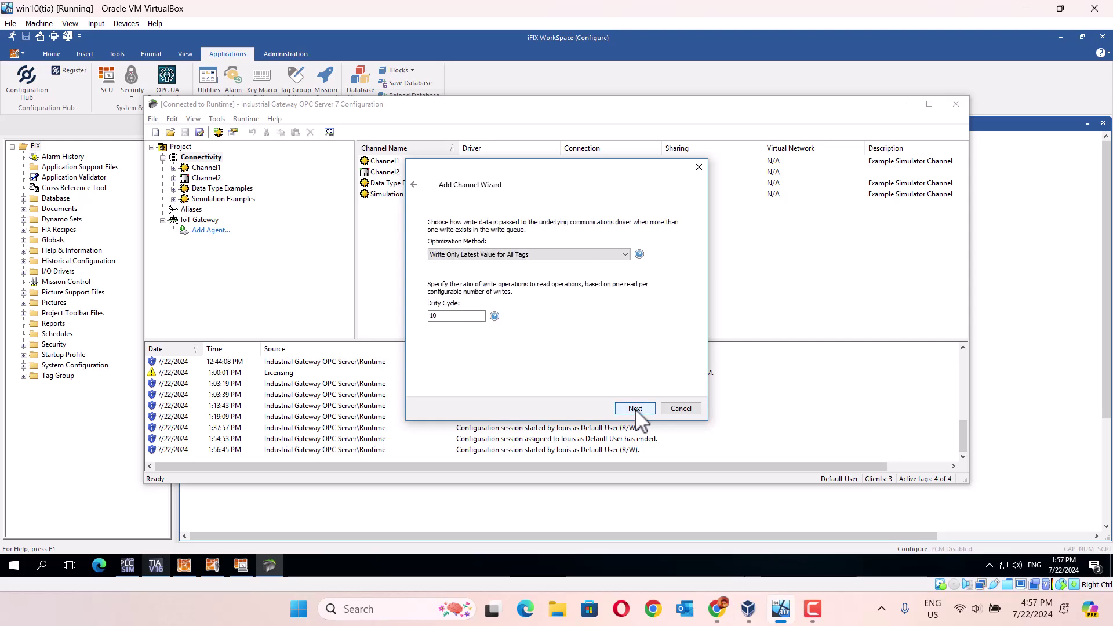
{"action": "left_click", "coordinate": [635, 409]}
{"action": "left_click", "coordinate": [635, 409]}
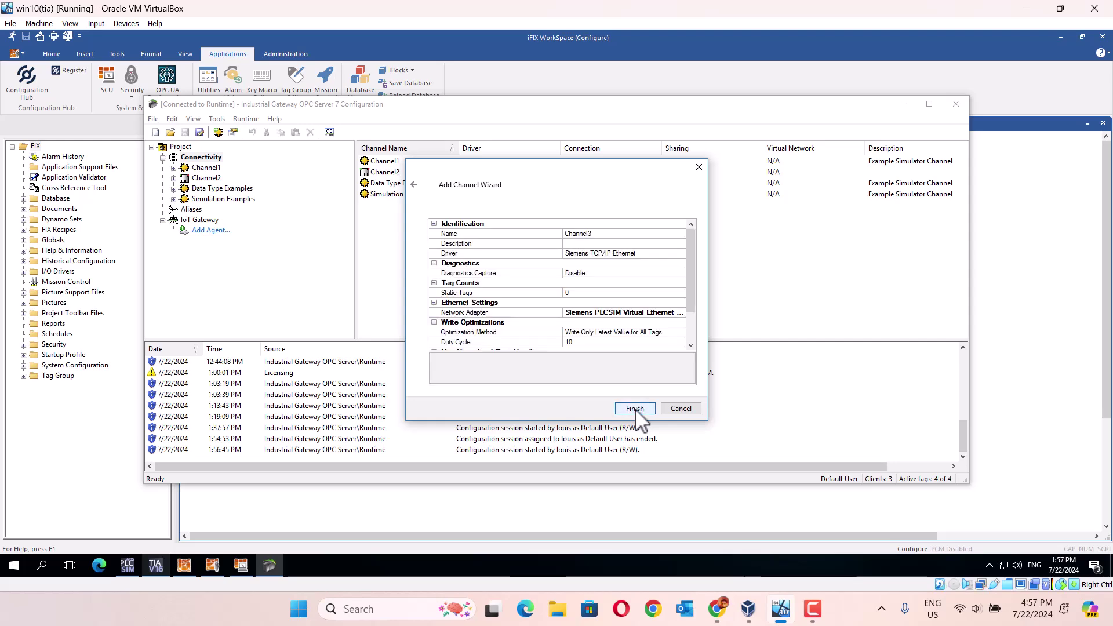
{"action": "left_click", "coordinate": [635, 409]}
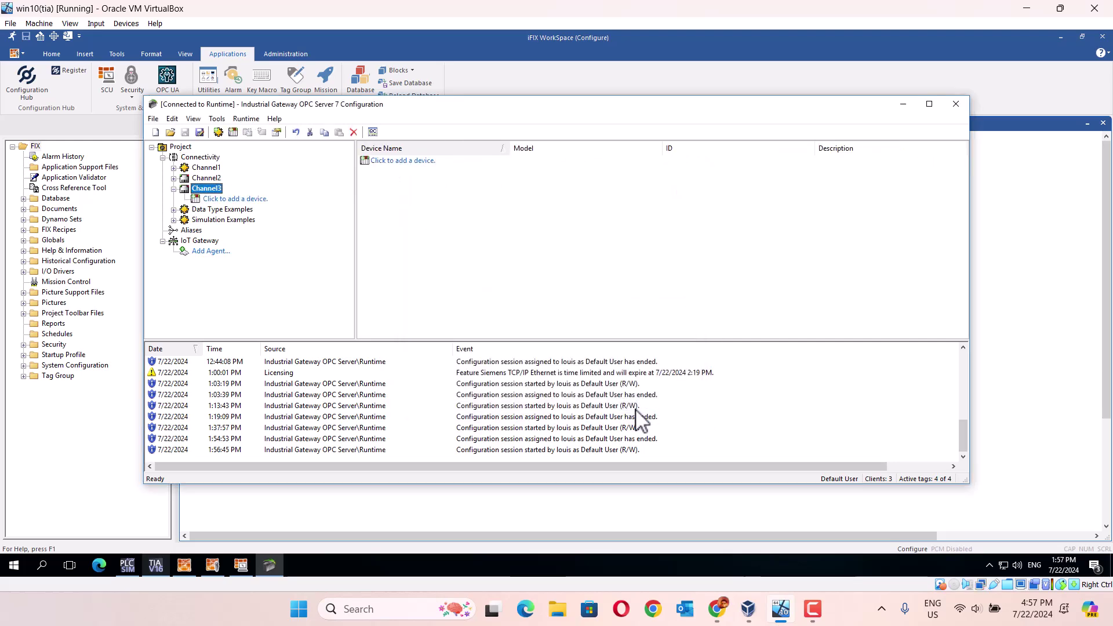
Step: Add Device1 to Channel3 as model S7-1500, replacing the 255.255.255.255 ID with 192
{"action": "left_click", "coordinate": [235, 199]}
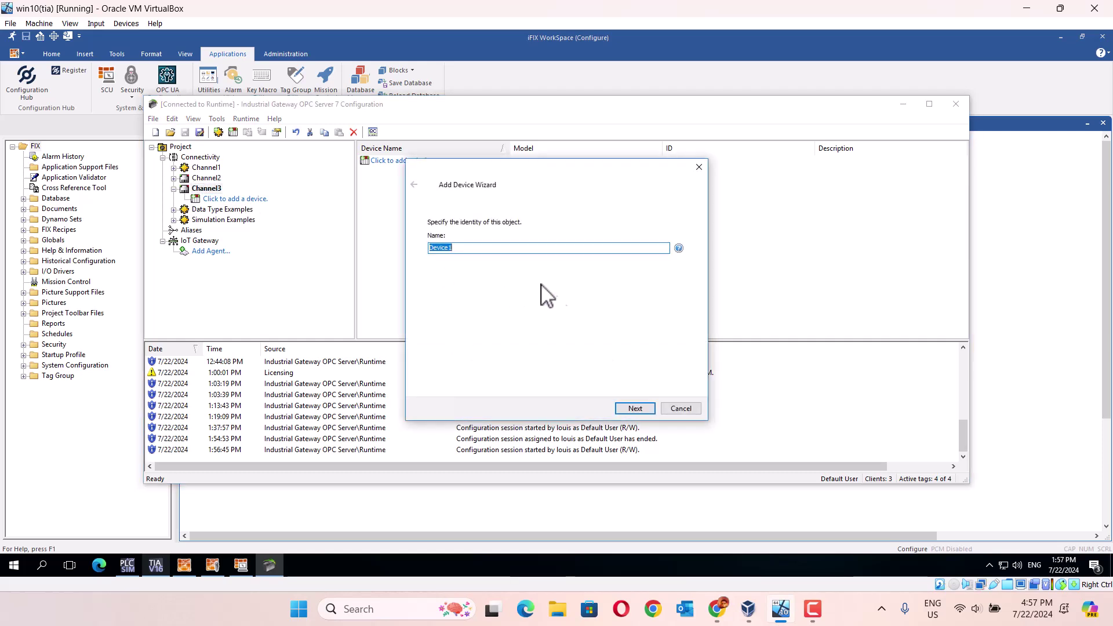
{"action": "left_click", "coordinate": [636, 409]}
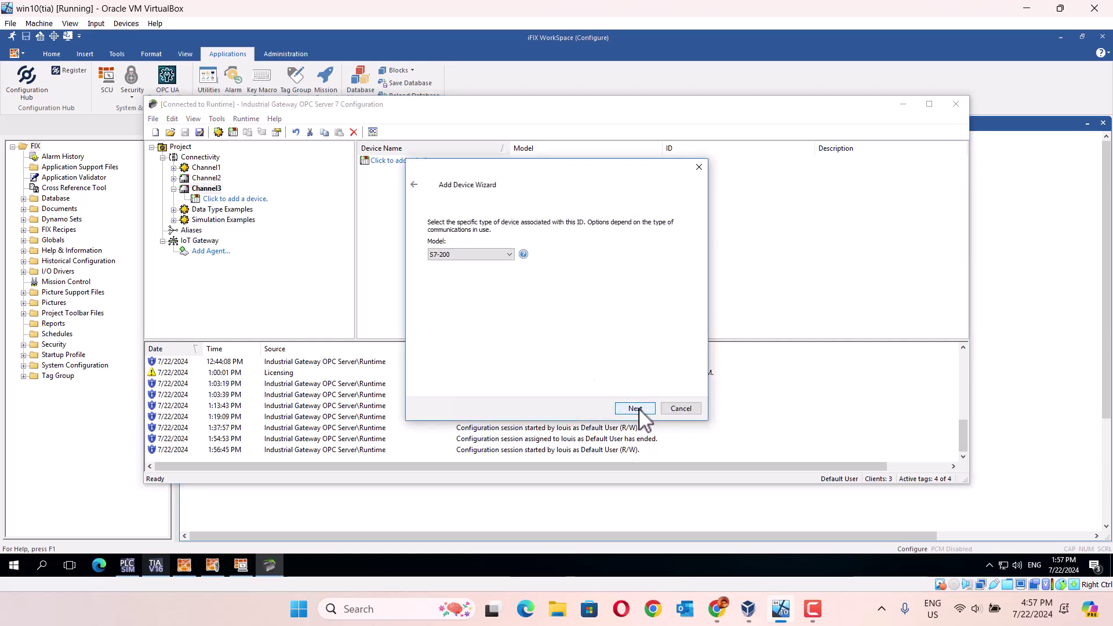
{"action": "left_click", "coordinate": [510, 255]}
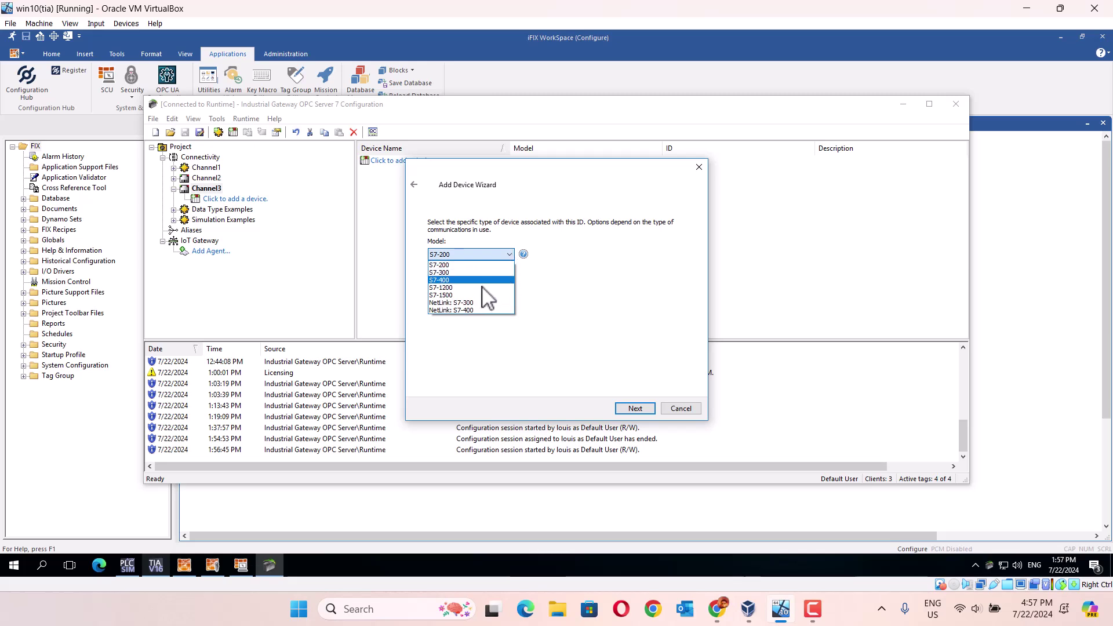
{"action": "left_click", "coordinate": [454, 296]}
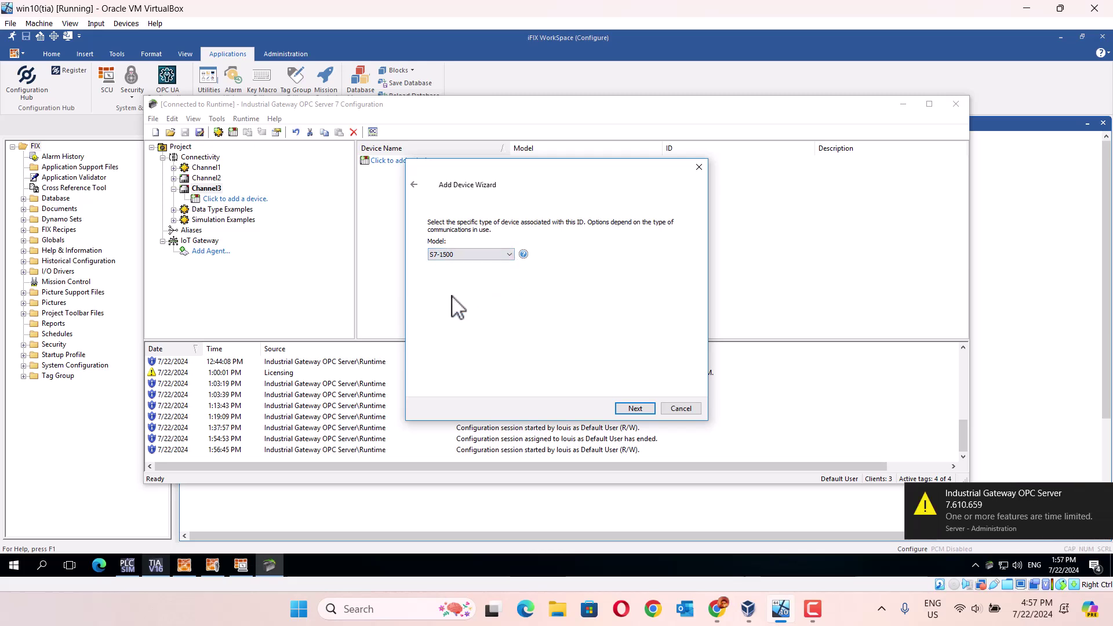
{"action": "left_click", "coordinate": [635, 408]}
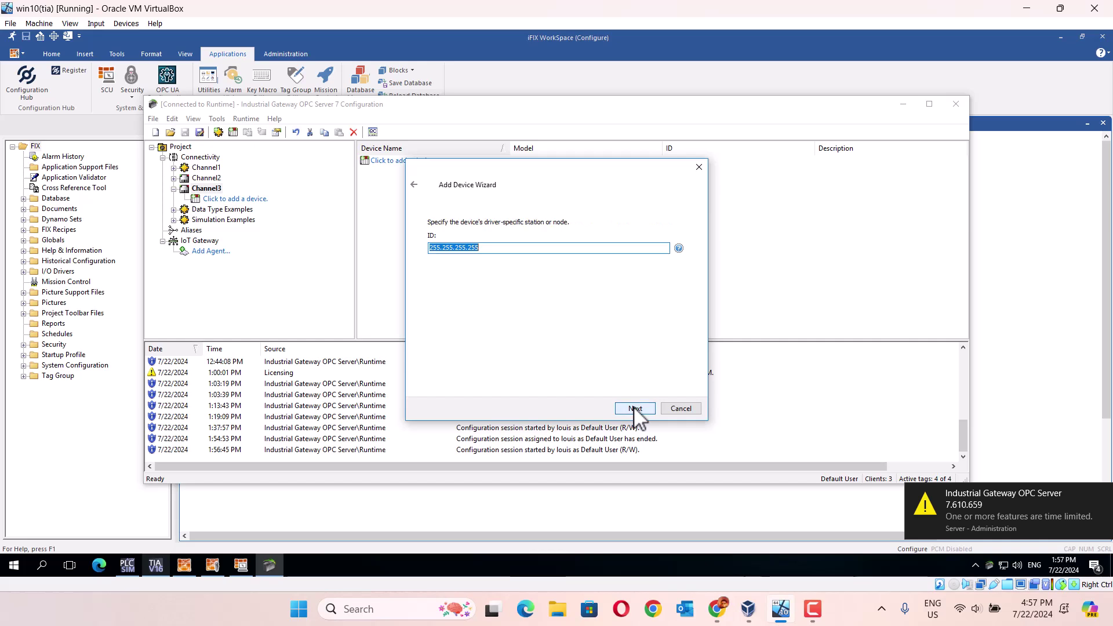
{"action": "left_click", "coordinate": [517, 250]}
{"action": "key", "text": "BackSpace"}
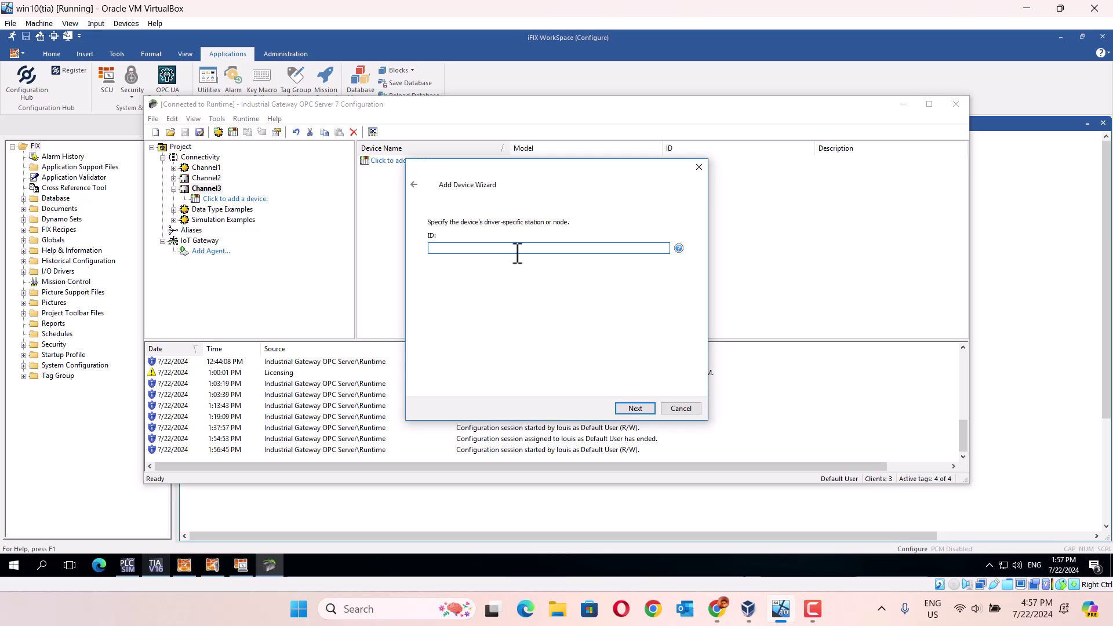
{"action": "type", "text": "192.168.1.10"}
Step: In TIA Portal, open PLC_1's device configuration and then the Main [OB1] ladder block
{"action": "left_click", "coordinate": [150, 564]}
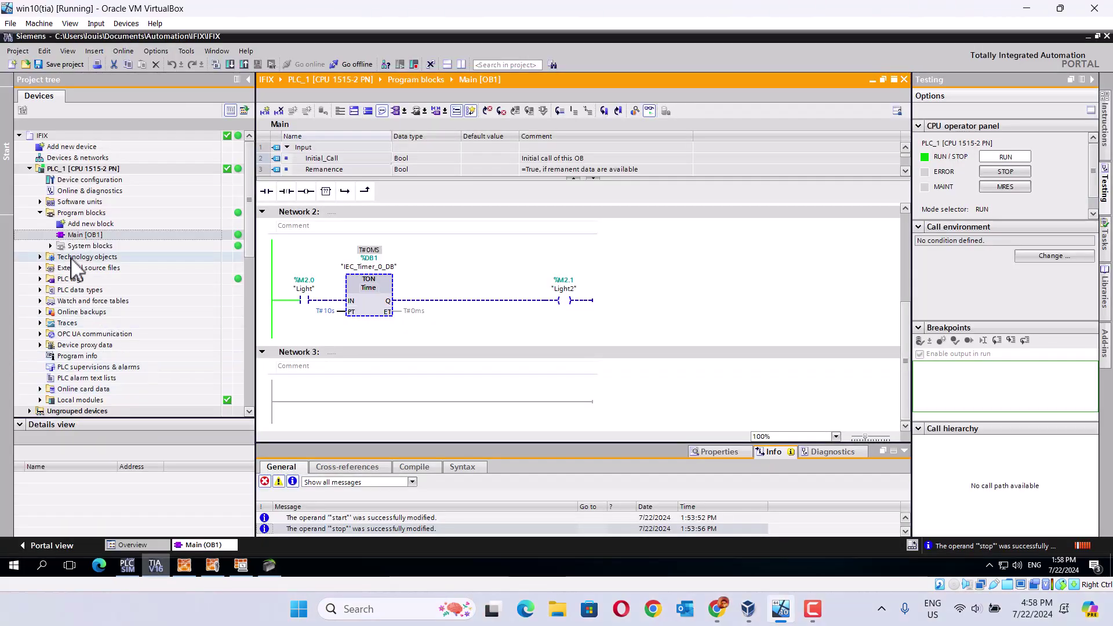
{"action": "double_click", "coordinate": [90, 180]}
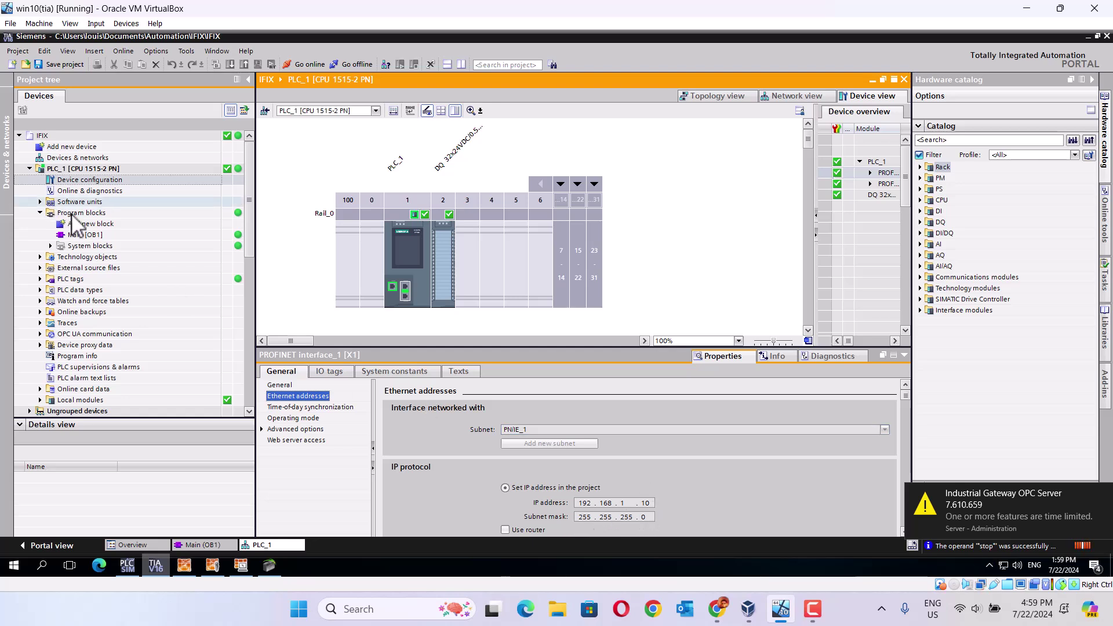
{"action": "double_click", "coordinate": [87, 234]}
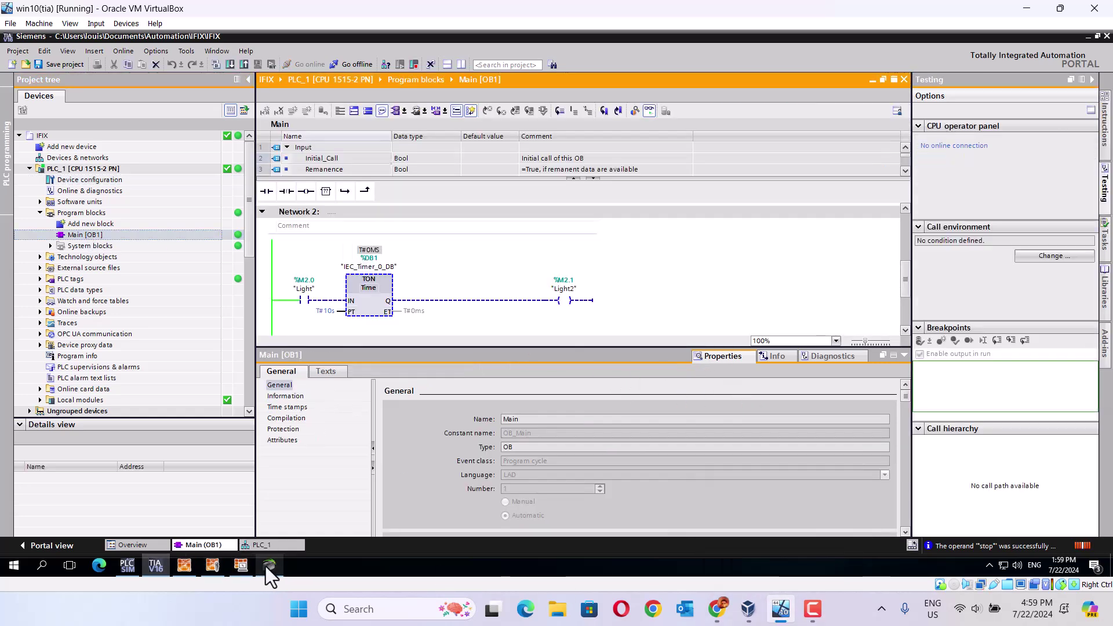
Step: Accept device ID 192.168.1.10 and keep defaults for scan, timeout, demote, tag generation, port 102 and PDU
{"action": "left_click", "coordinate": [268, 566]}
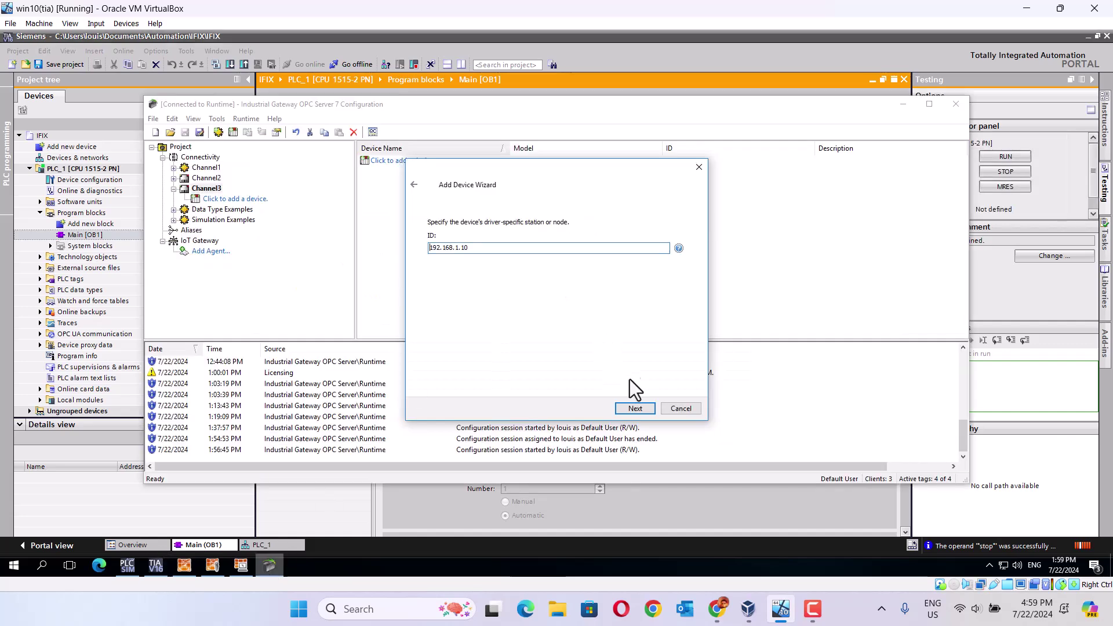
{"action": "left_click", "coordinate": [636, 409]}
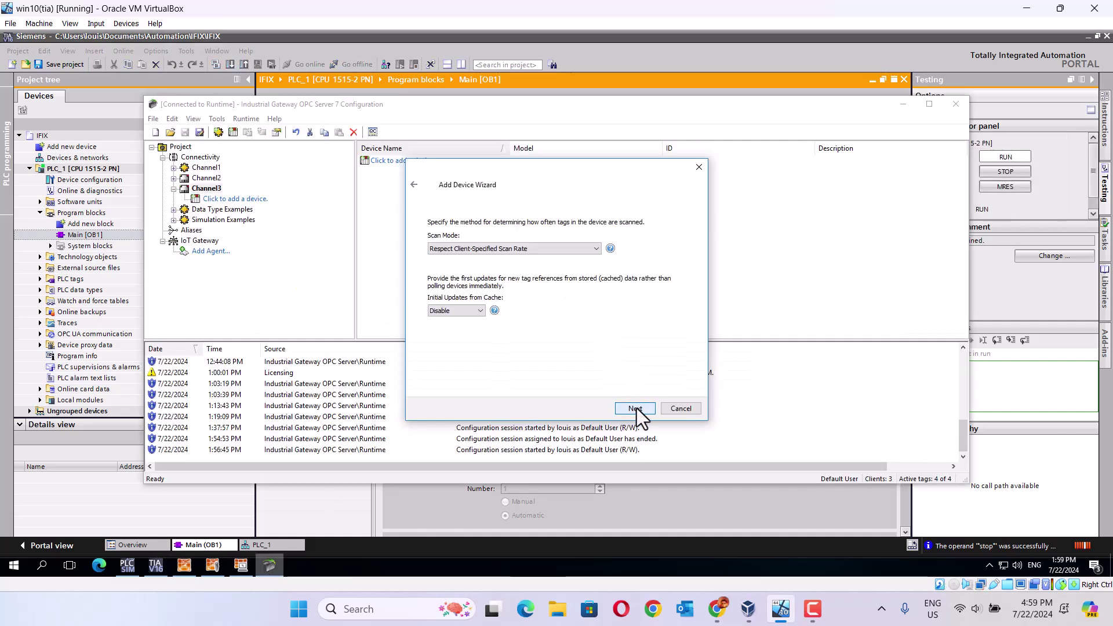
{"action": "left_click", "coordinate": [636, 408]}
{"action": "left_click", "coordinate": [636, 408]}
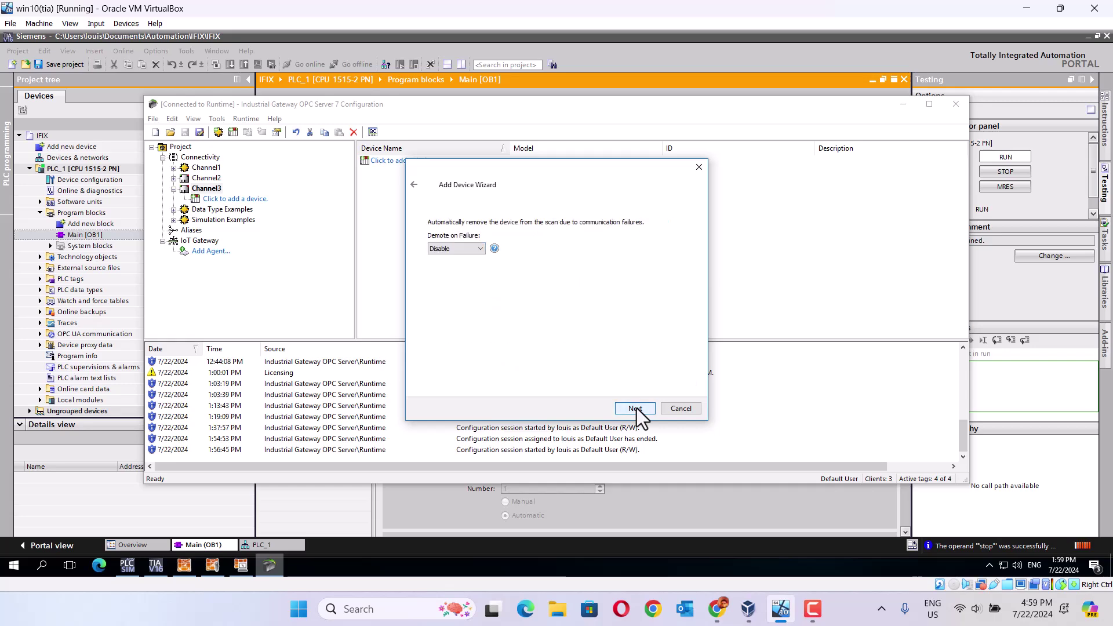
{"action": "left_click", "coordinate": [636, 409]}
{"action": "left_click", "coordinate": [636, 409]}
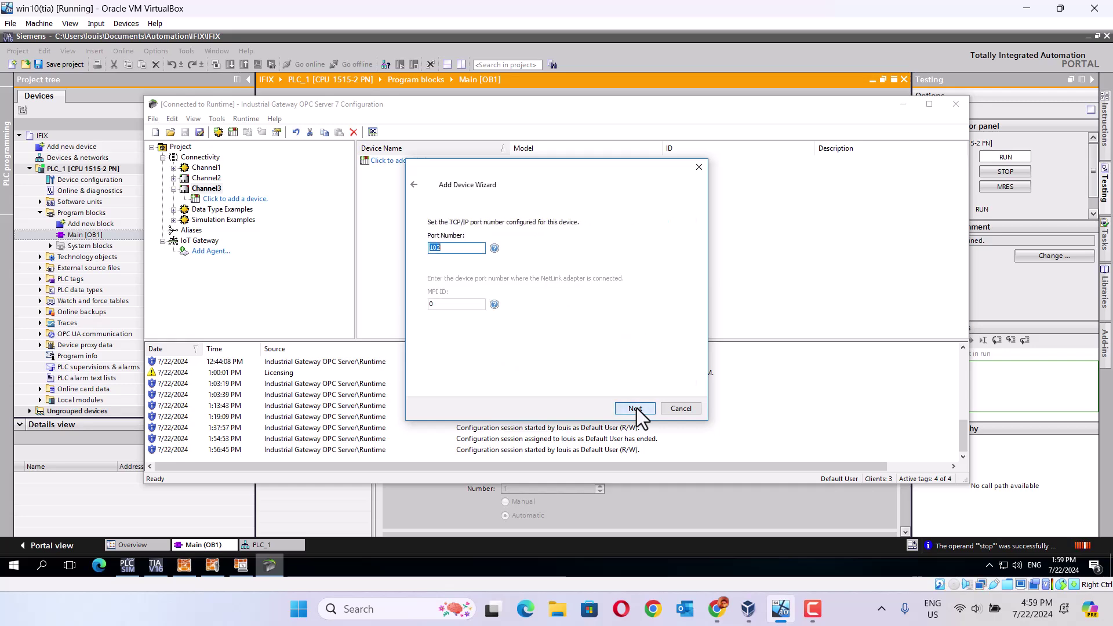
{"action": "left_click", "coordinate": [636, 409]}
{"action": "left_click", "coordinate": [635, 409]}
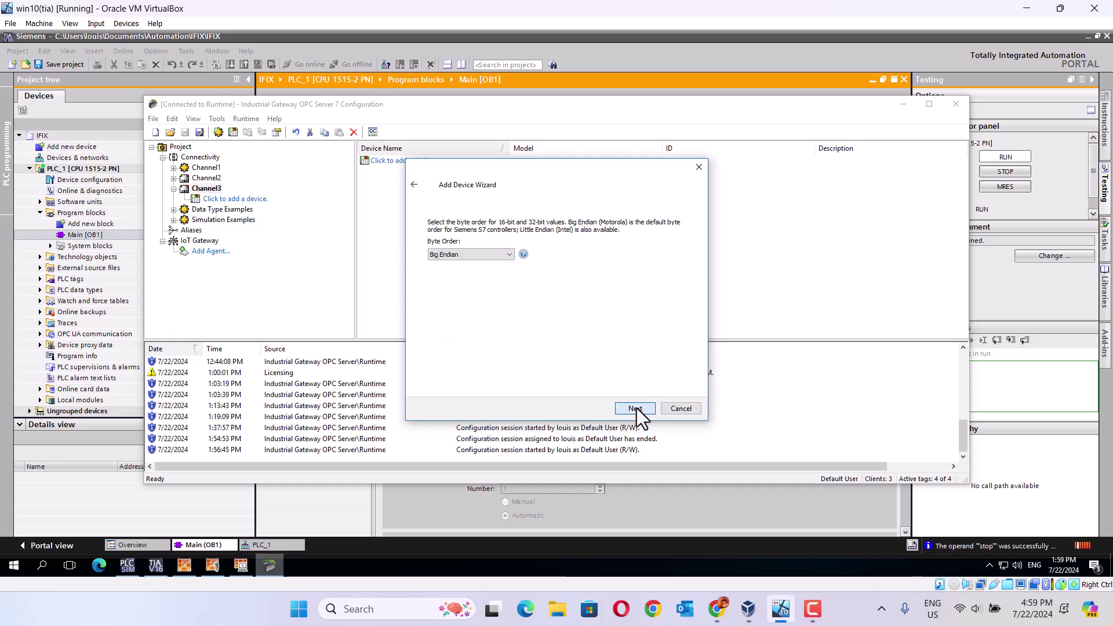
Step: Finish Device1 with Big Endian byte order and start a new static tag named light
{"action": "left_click", "coordinate": [635, 409]}
{"action": "left_click", "coordinate": [638, 410]}
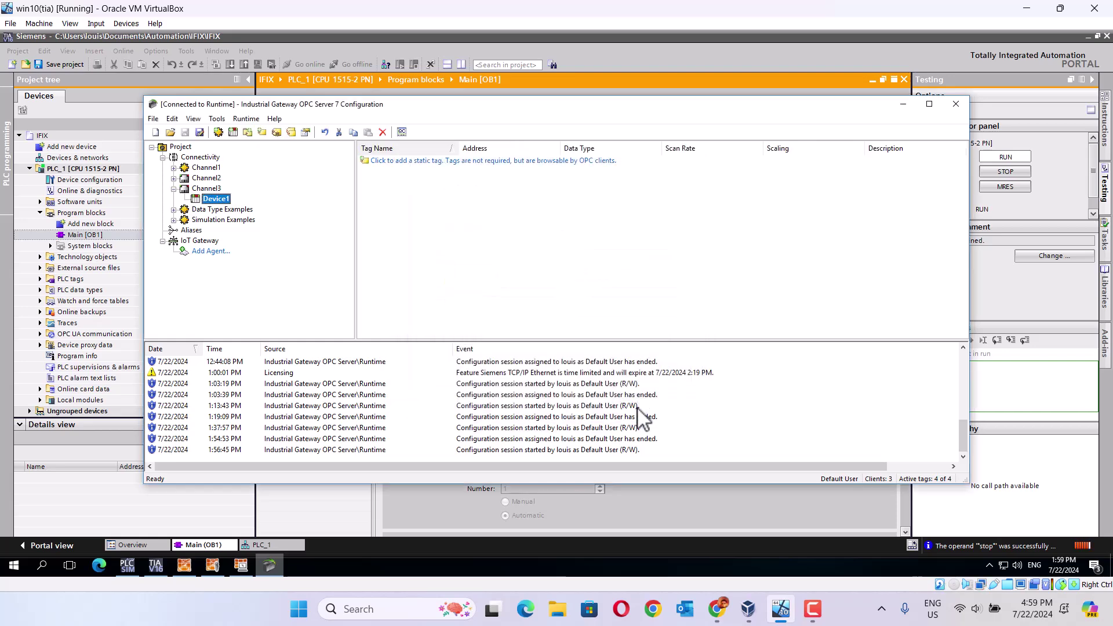
{"action": "left_click", "coordinate": [411, 164]}
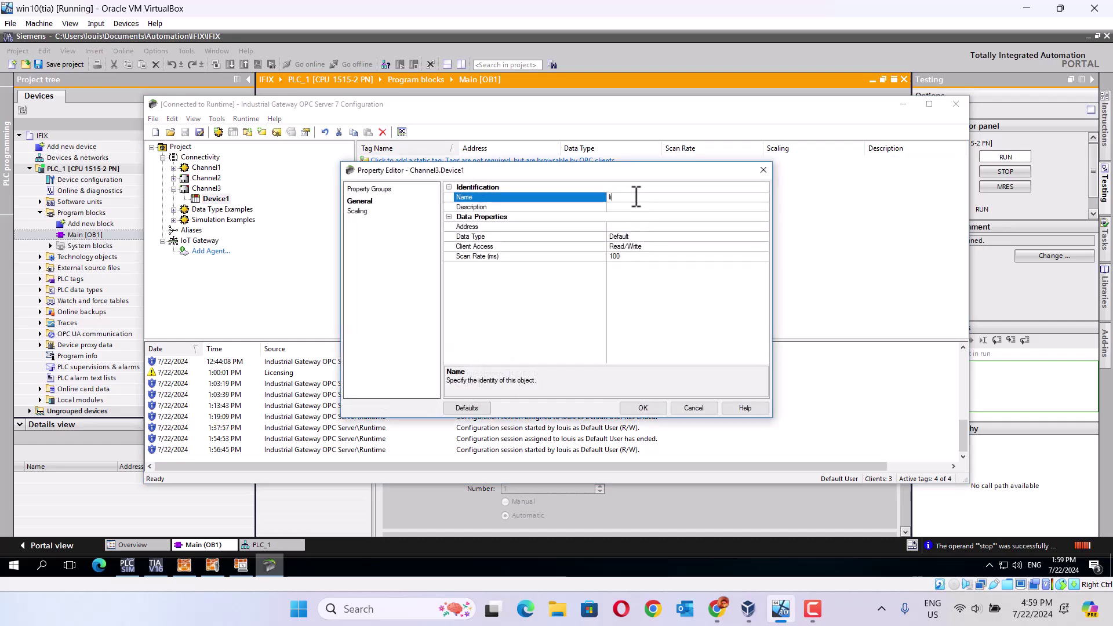
{"action": "left_click", "coordinate": [644, 227]}
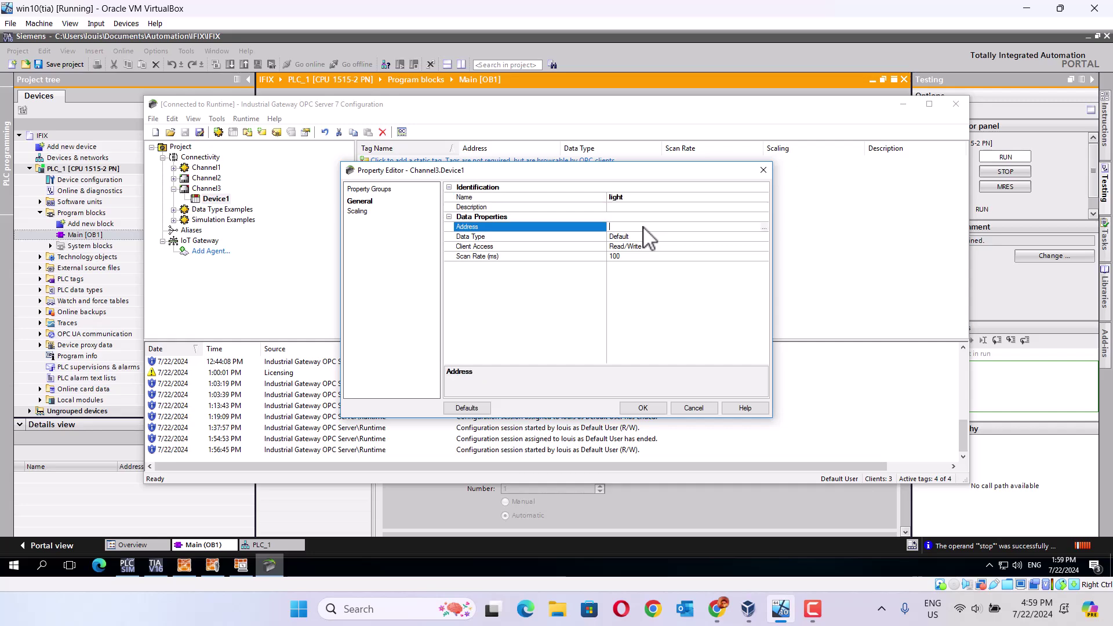
Step: Check the PLC addresses in TIA Portal, then give the light tag address M2.0 and Boolean type
{"action": "left_click", "coordinate": [161, 565]}
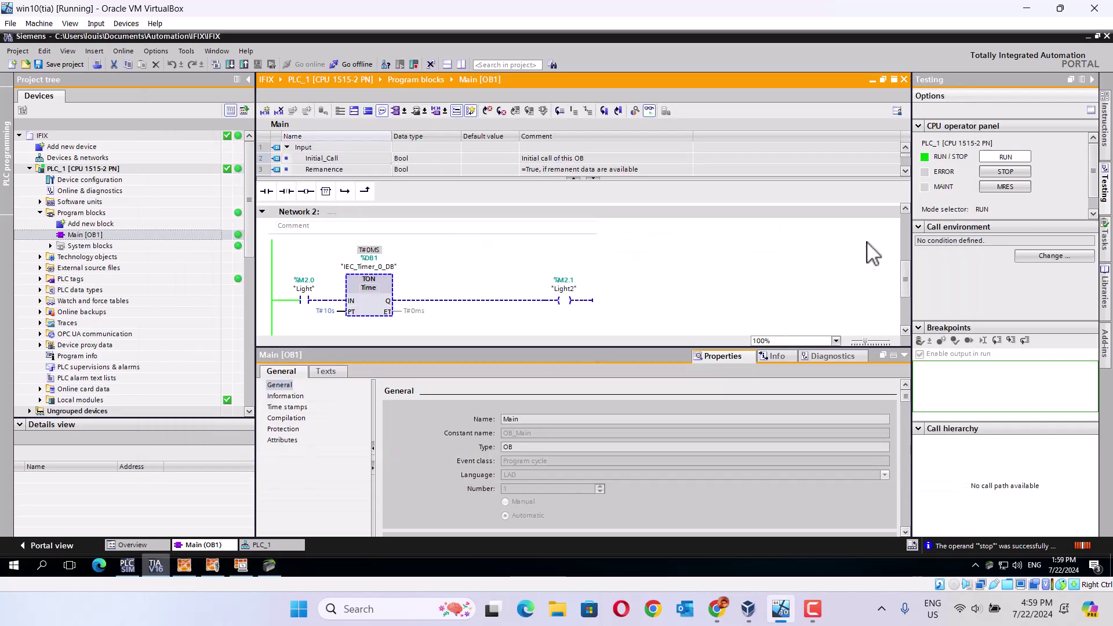
{"action": "scroll", "coordinate": [907, 209], "scroll_direction": "up", "scroll_amount": 3}
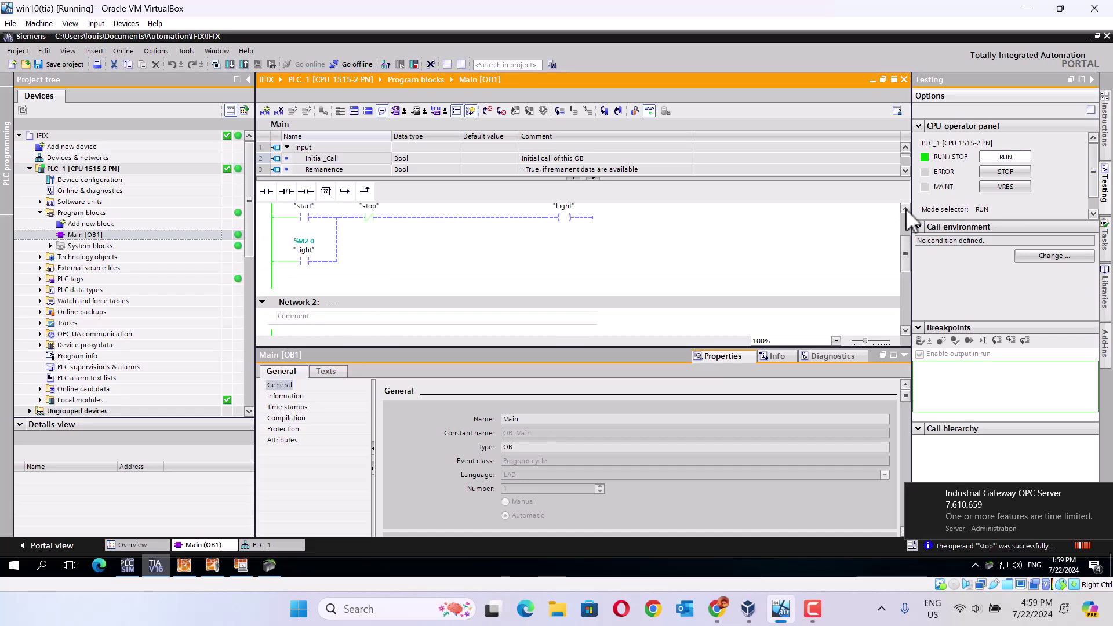
{"action": "left_click", "coordinate": [905, 209]}
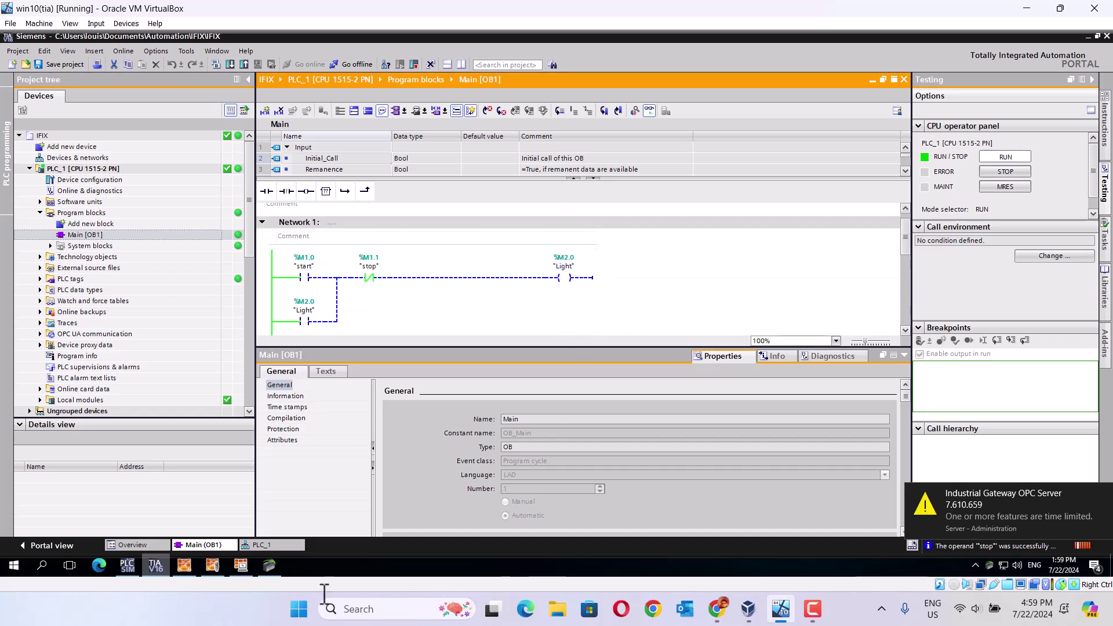
{"action": "left_click", "coordinate": [270, 566]}
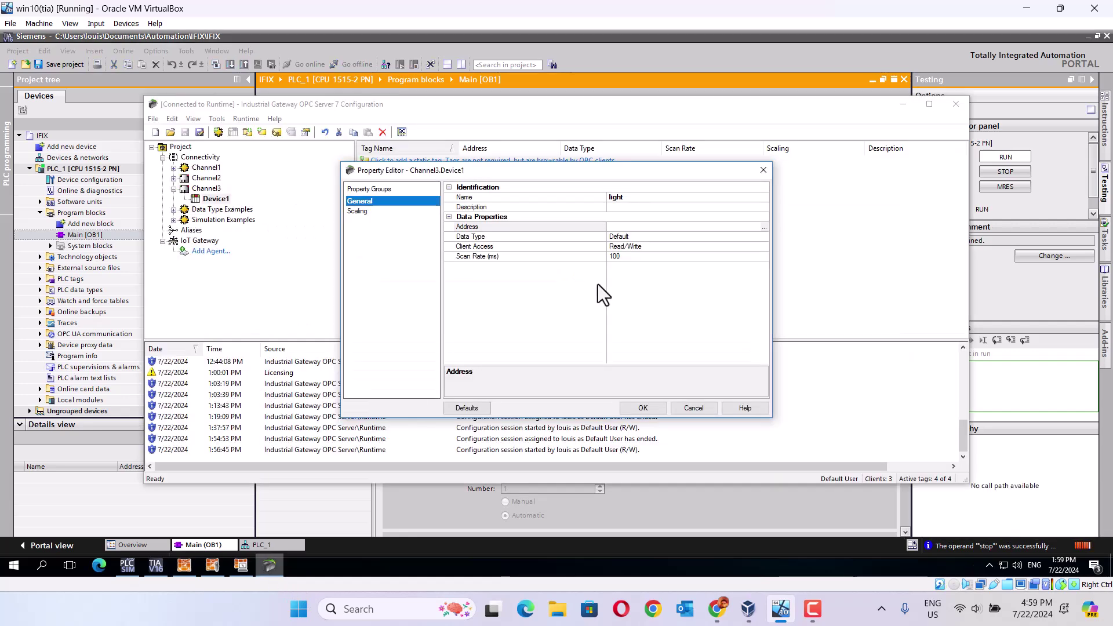
{"action": "left_click", "coordinate": [638, 231]}
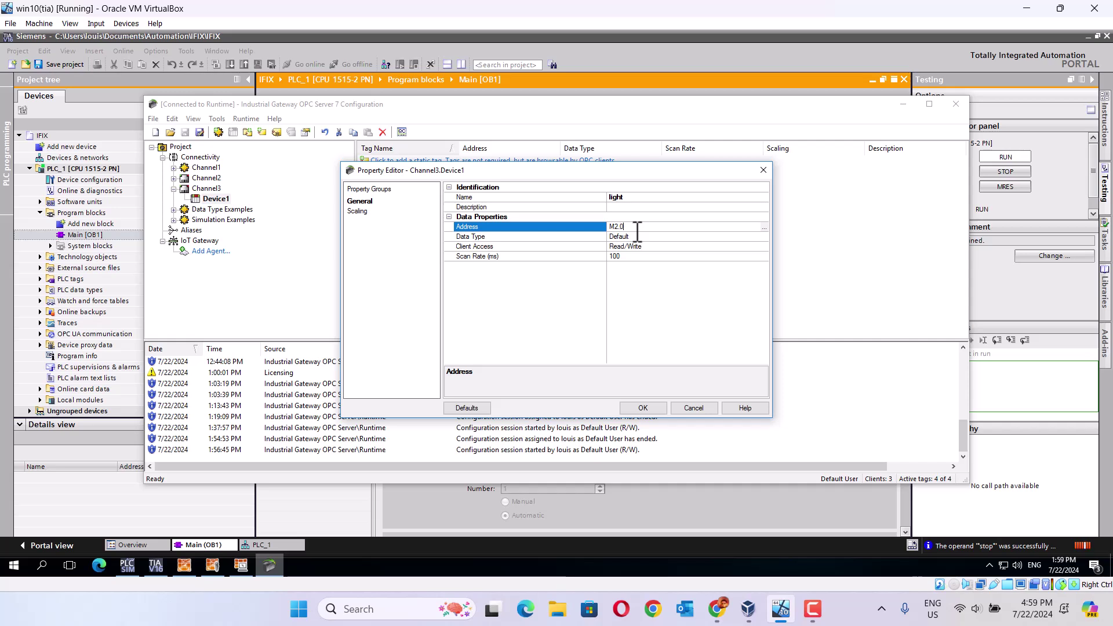
{"action": "key", "text": "Tab"}
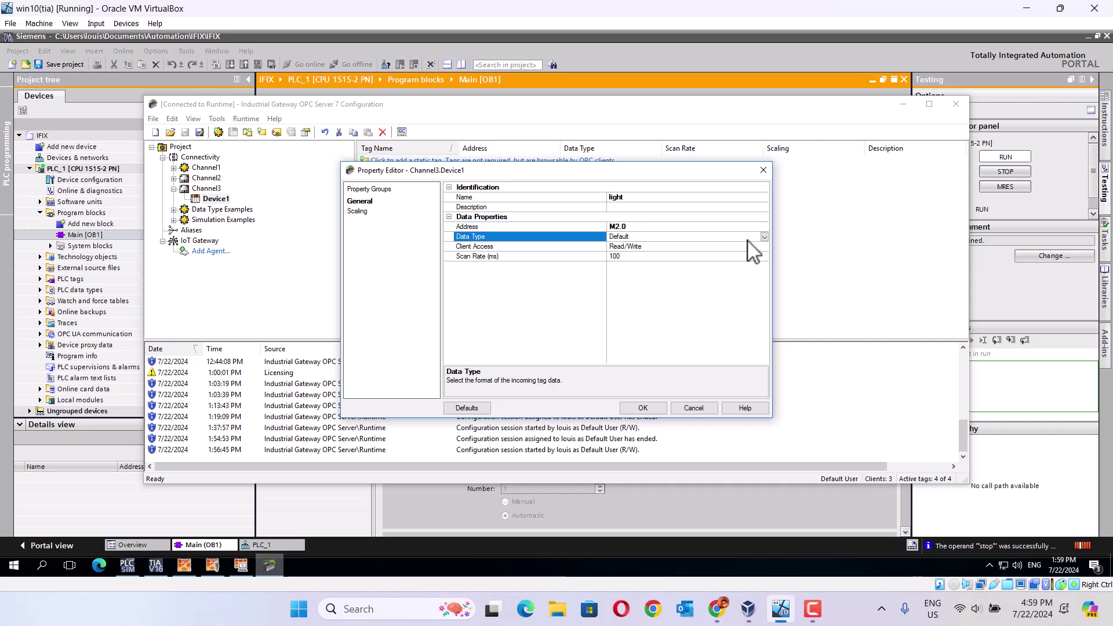
{"action": "left_click", "coordinate": [764, 237]}
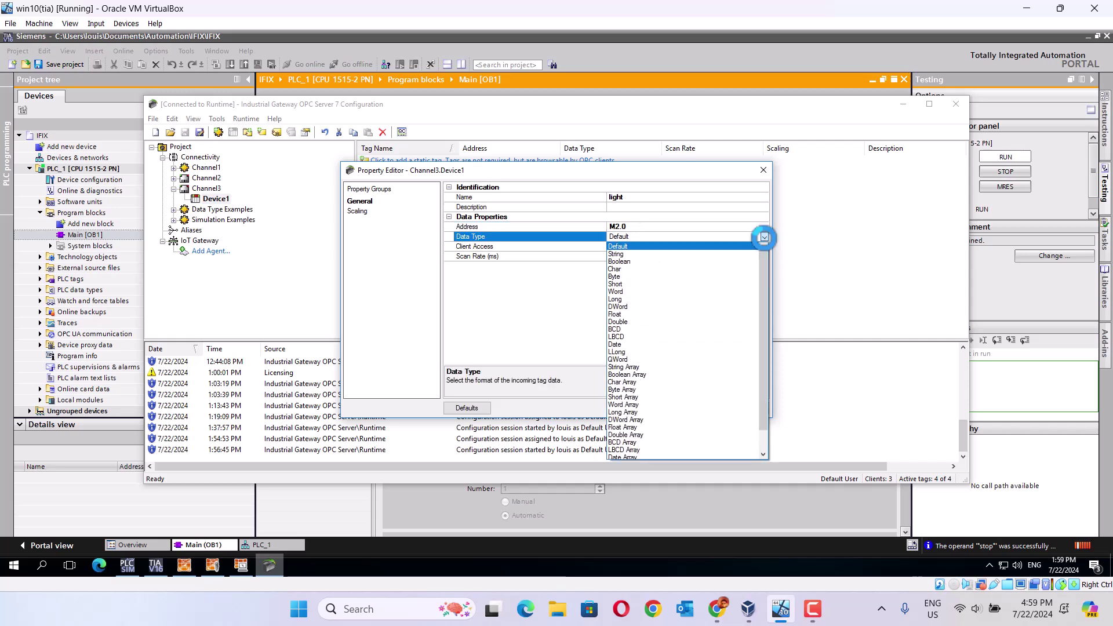
{"action": "left_click", "coordinate": [635, 263]}
{"action": "left_click", "coordinate": [643, 408]}
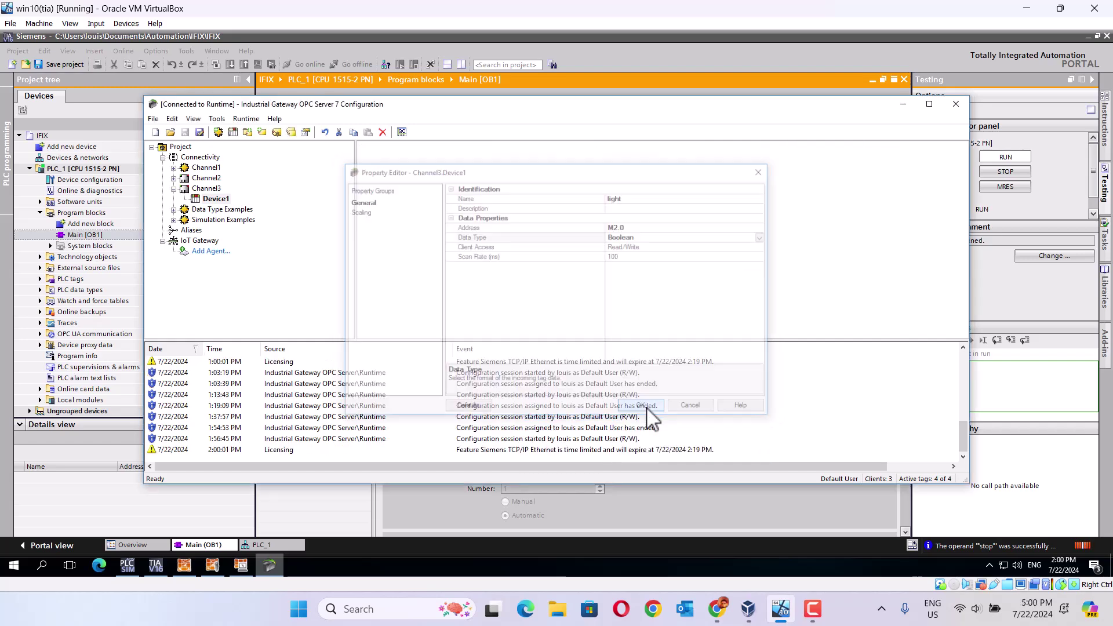
{"action": "left_click", "coordinate": [402, 131]}
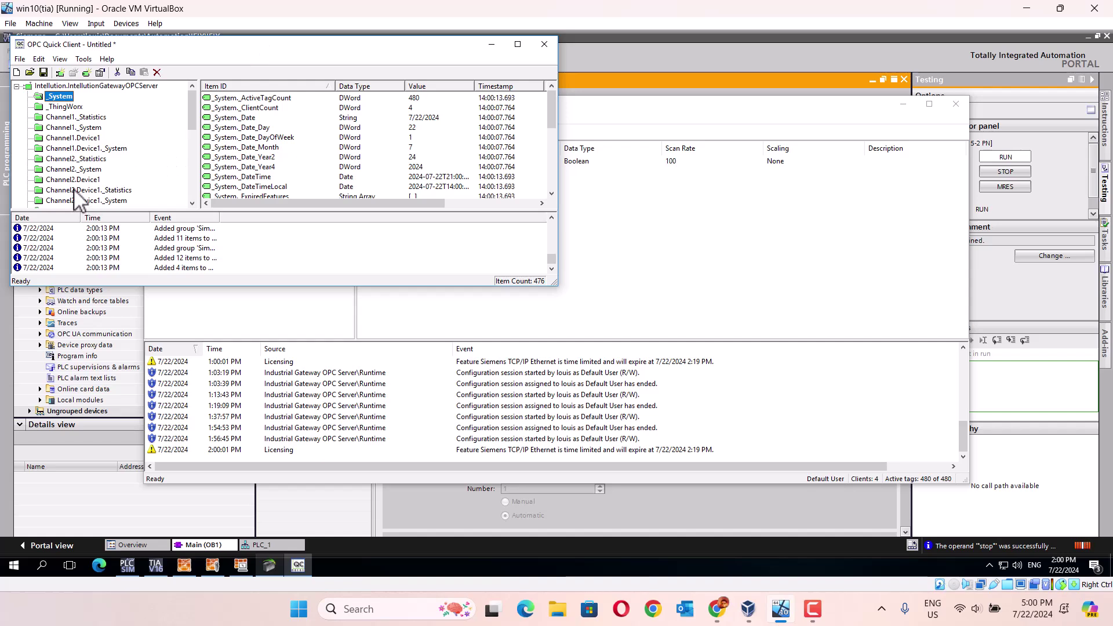
{"action": "left_click", "coordinate": [193, 203]}
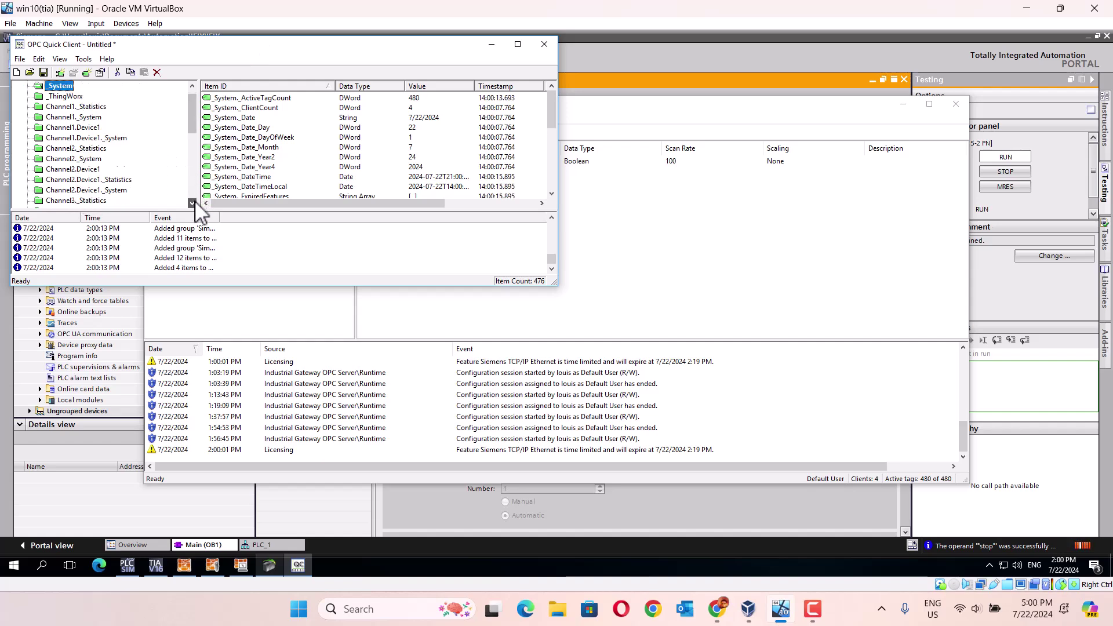
{"action": "left_click", "coordinate": [193, 203]}
{"action": "left_click", "coordinate": [193, 203]}
{"action": "left_click", "coordinate": [193, 203]}
{"action": "left_click", "coordinate": [193, 203]}
{"action": "left_click", "coordinate": [193, 203]}
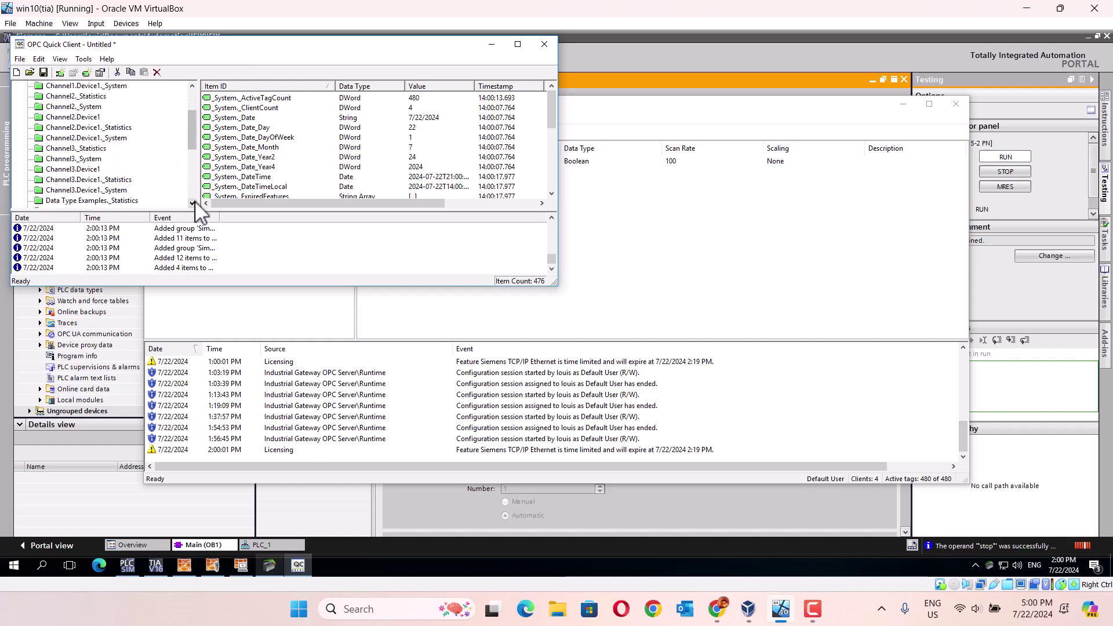
{"action": "left_click", "coordinate": [80, 170]}
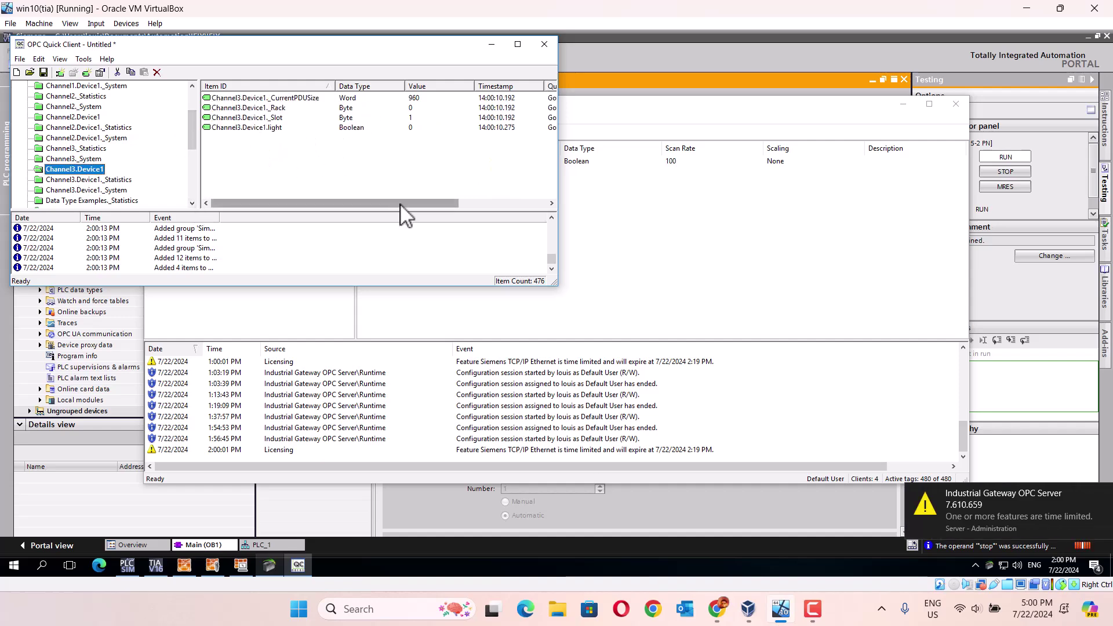
{"action": "left_click_drag", "start_coordinate": [401, 204], "coordinate": [489, 206]}
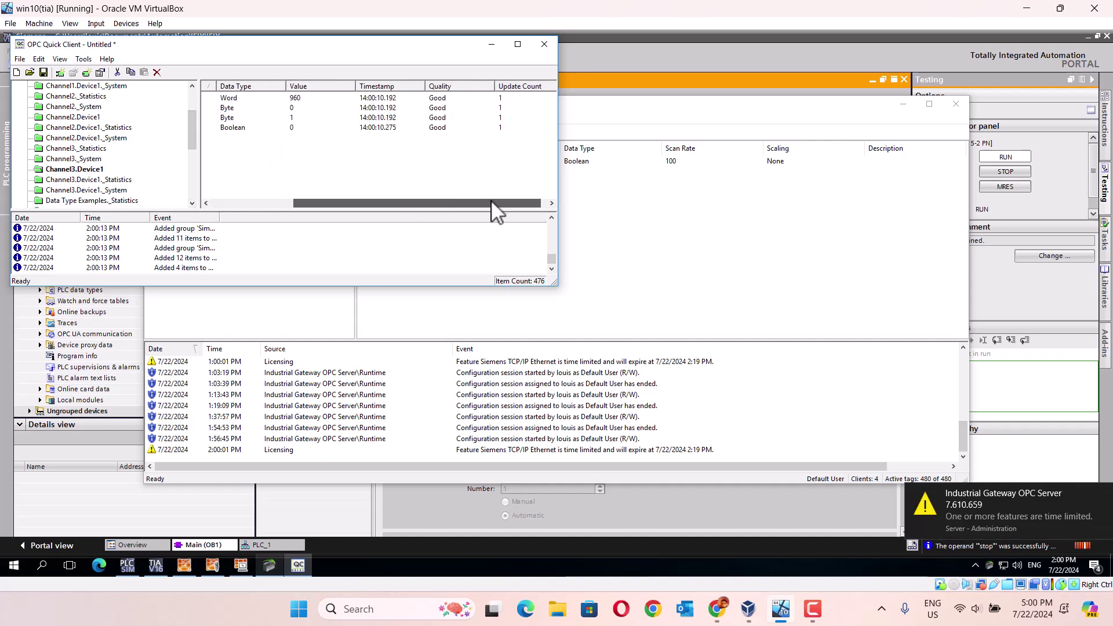
{"action": "left_click", "coordinate": [545, 44]}
Step: Discard the client session and create Device1 tag light2 at address M2.1, Boolean type
{"action": "left_click", "coordinate": [290, 196]}
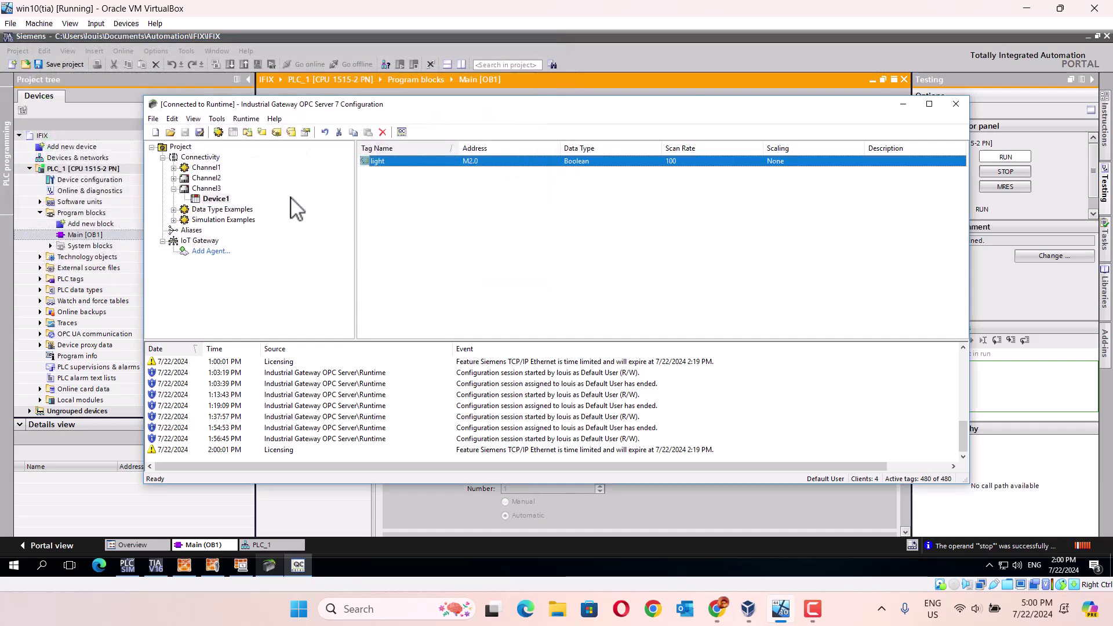
{"action": "right_click", "coordinate": [395, 207]}
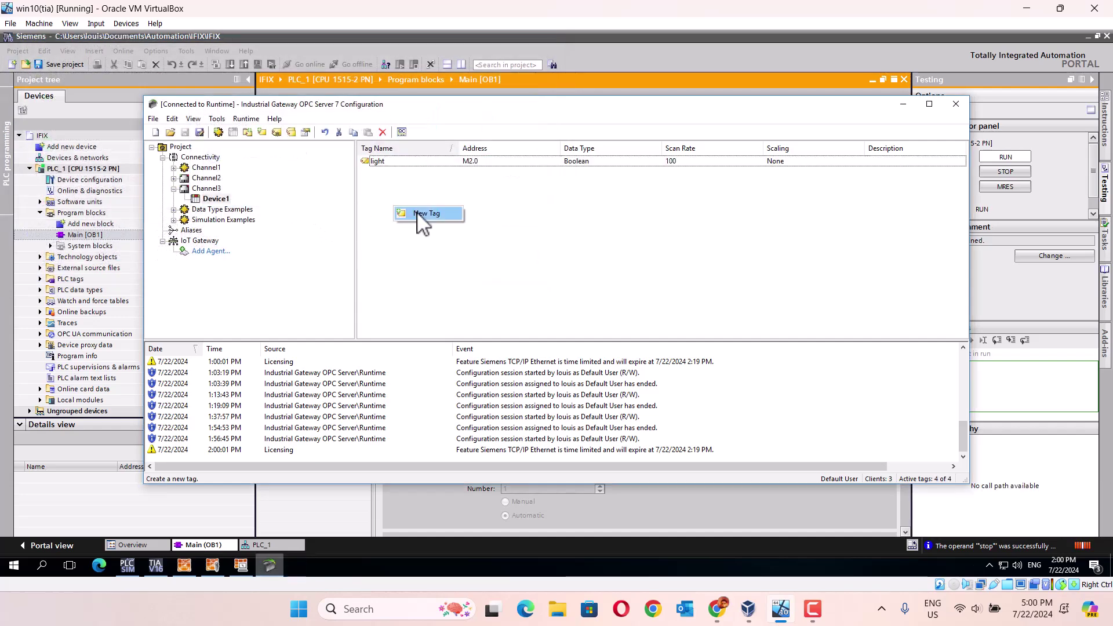
{"action": "left_click", "coordinate": [417, 214]}
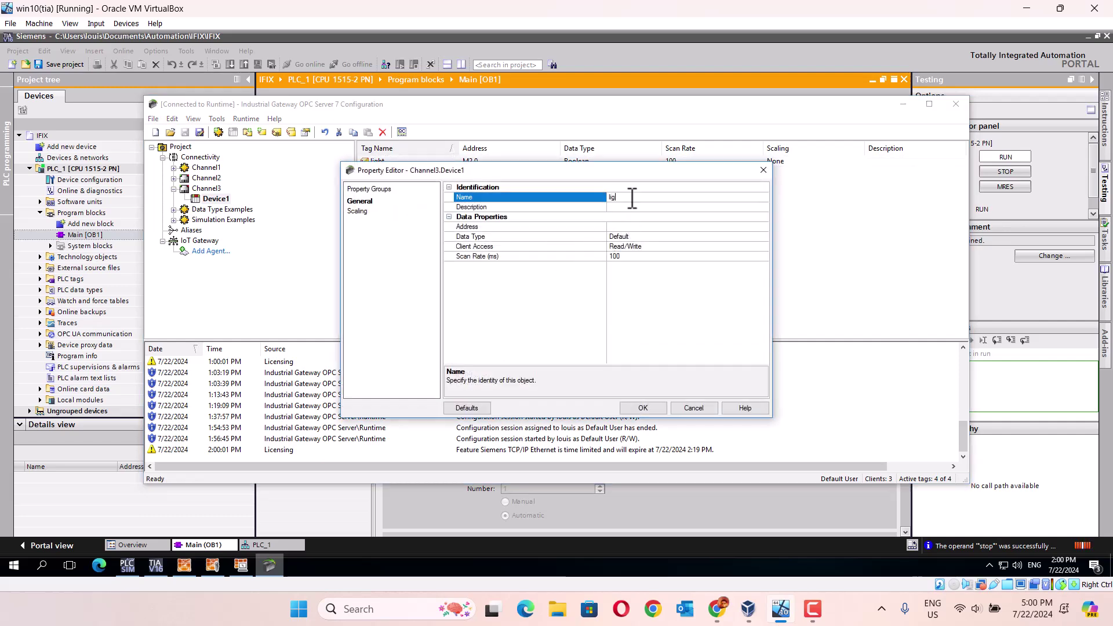
{"action": "left_click", "coordinate": [639, 228]}
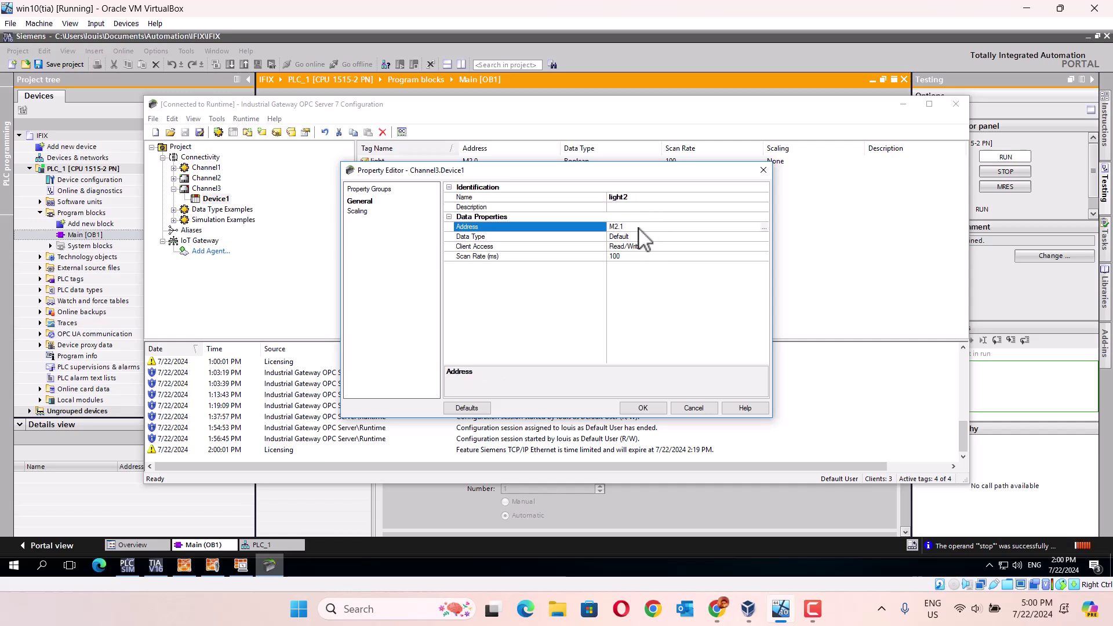
{"action": "left_click", "coordinate": [679, 328]}
{"action": "left_click", "coordinate": [640, 408]}
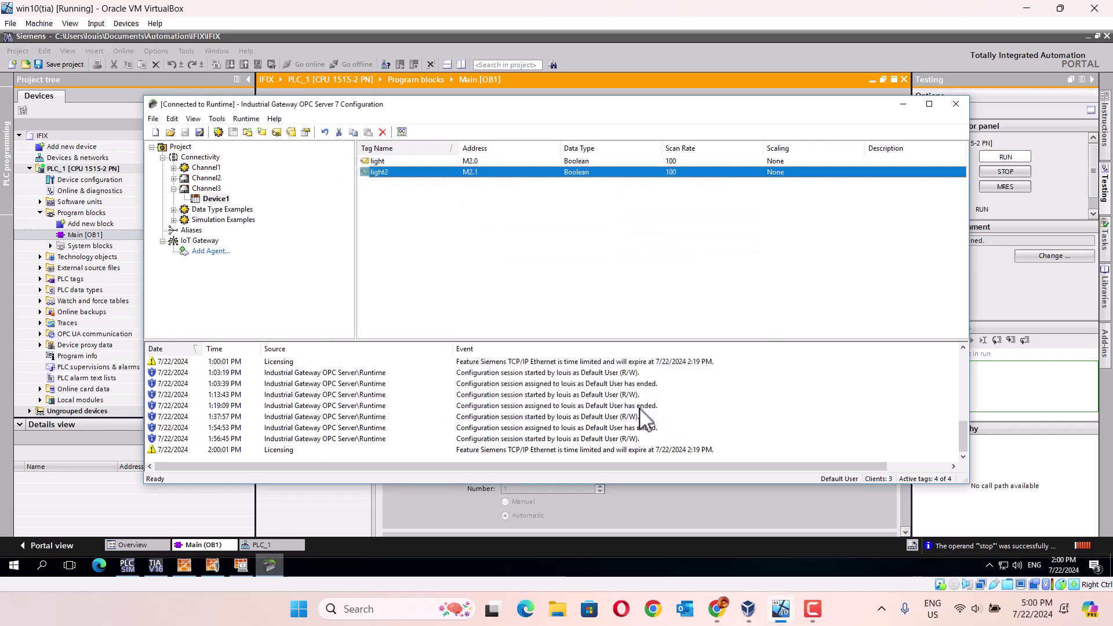
Step: Confirm light and light2 read 0 with Good quality in Quick Client, close it unsaved, cancel Save As
{"action": "left_click", "coordinate": [402, 135]}
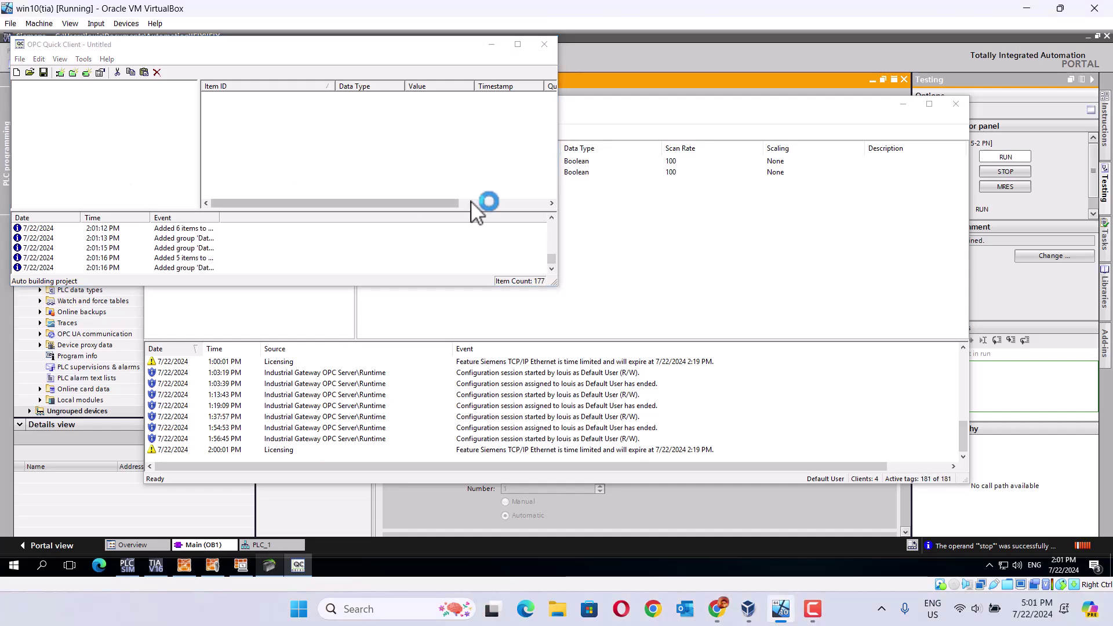
{"action": "left_click_drag", "start_coordinate": [552, 111], "coordinate": [555, 192]}
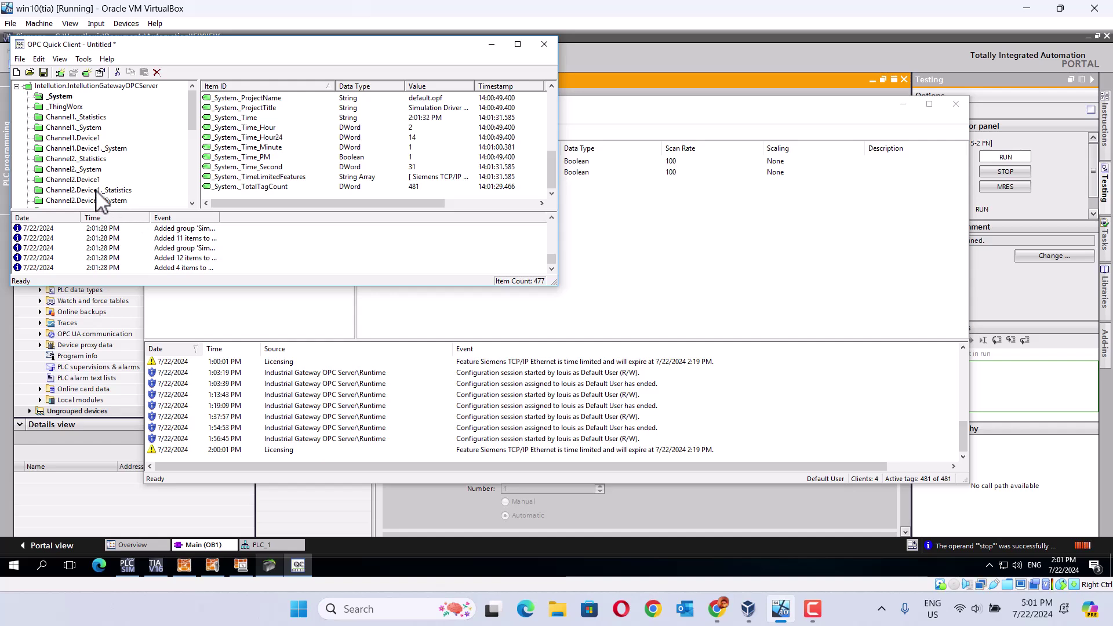
{"action": "left_click_drag", "start_coordinate": [192, 107], "coordinate": [189, 131]}
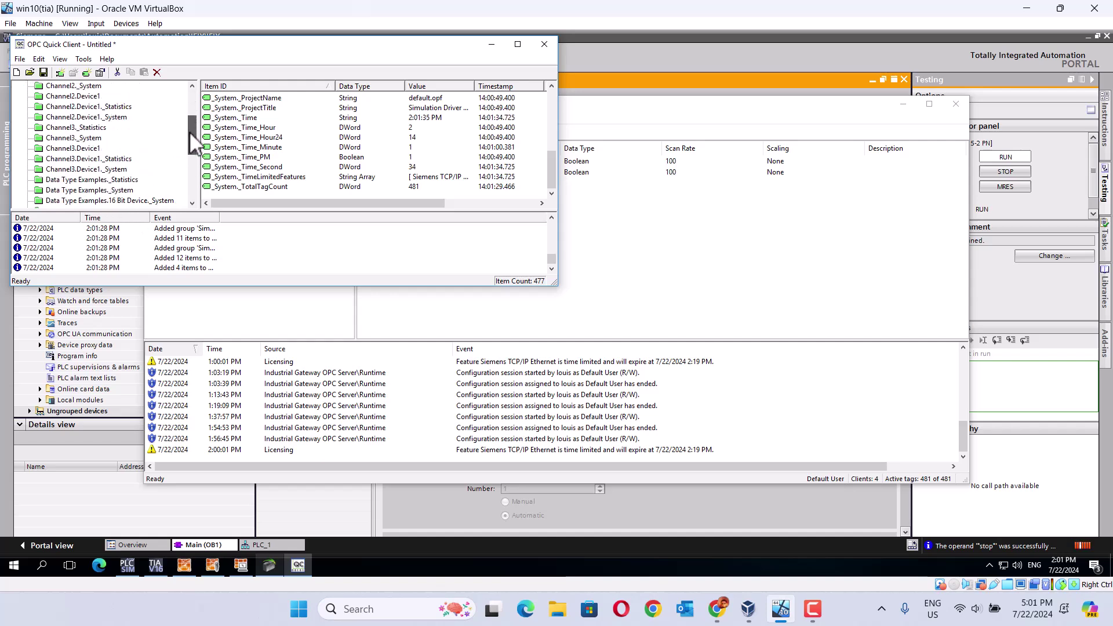
{"action": "left_click", "coordinate": [72, 148]}
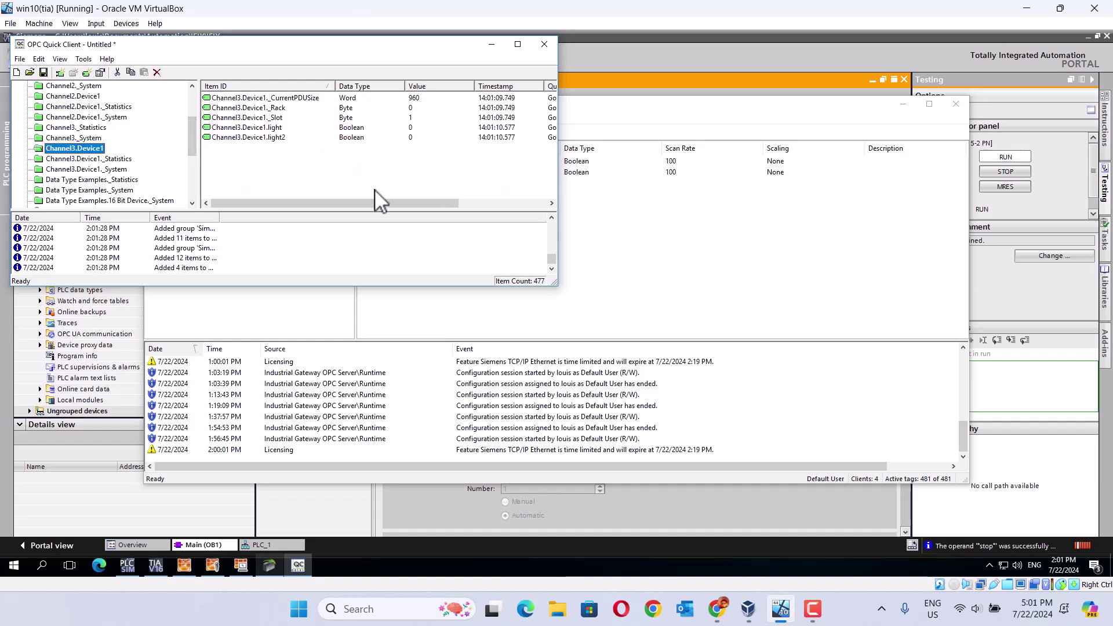
{"action": "left_click_drag", "start_coordinate": [346, 200], "coordinate": [419, 203]}
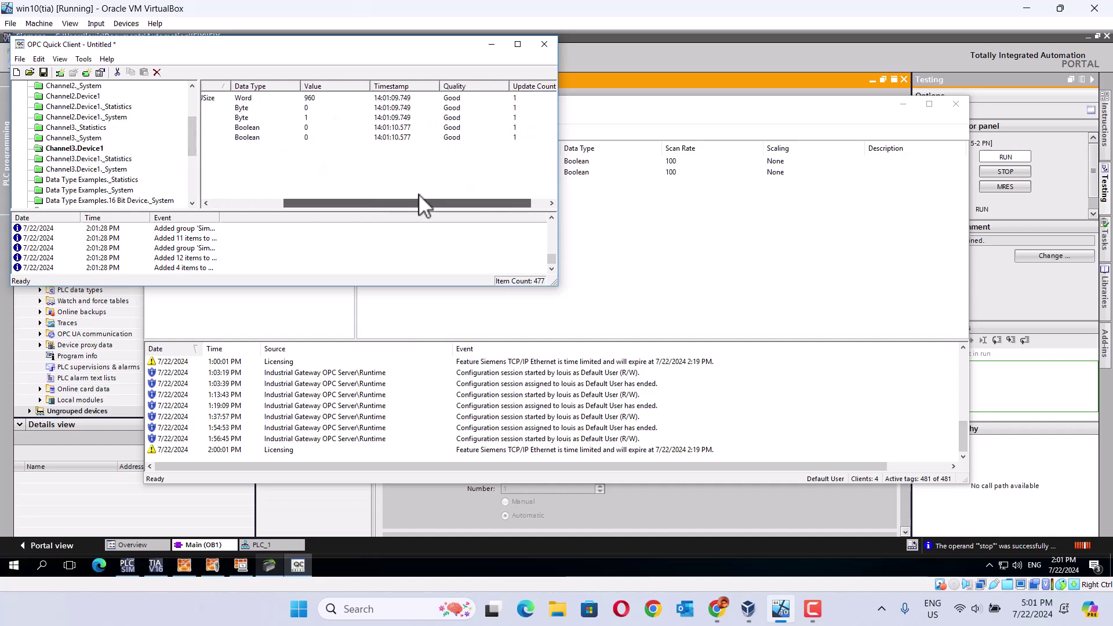
{"action": "left_click", "coordinate": [545, 47]}
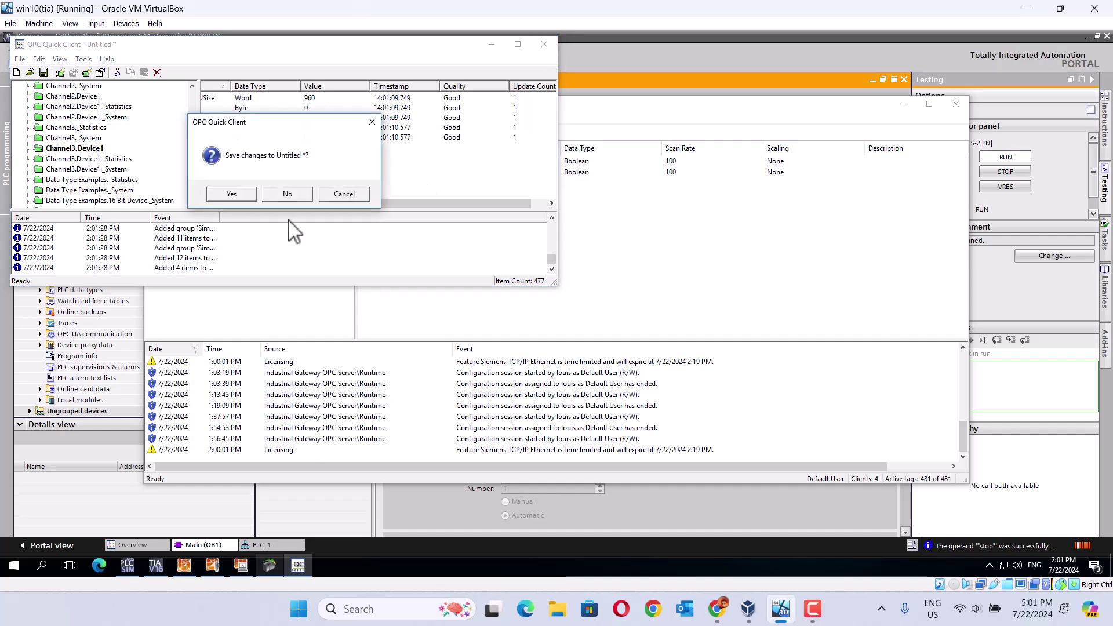
{"action": "left_click", "coordinate": [277, 193]}
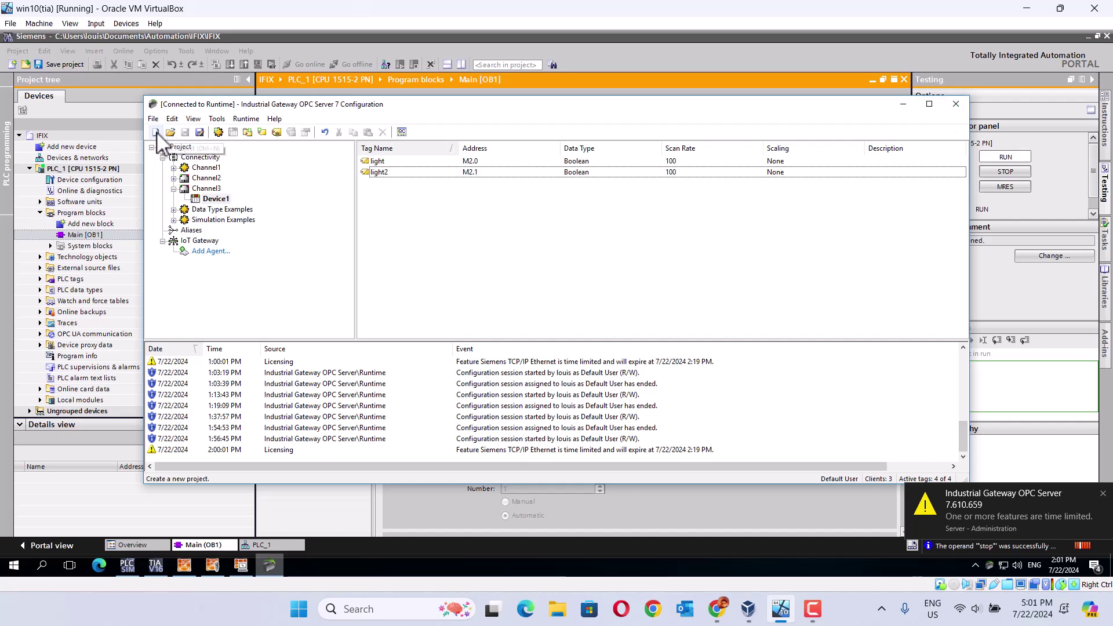
{"action": "left_click", "coordinate": [201, 135]}
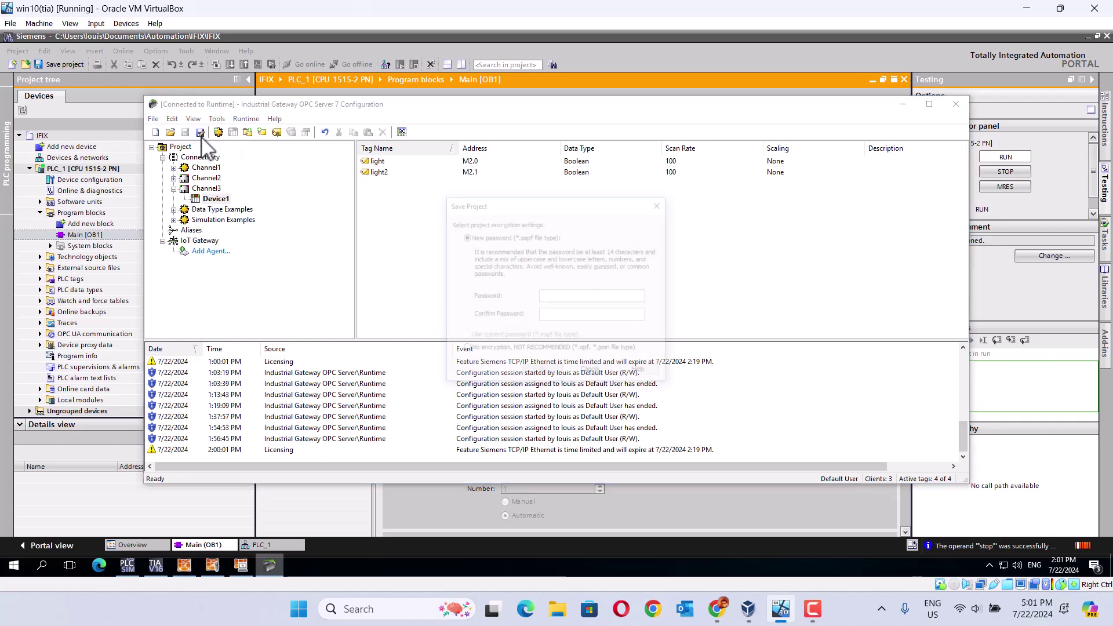
{"action": "left_click", "coordinate": [591, 372]}
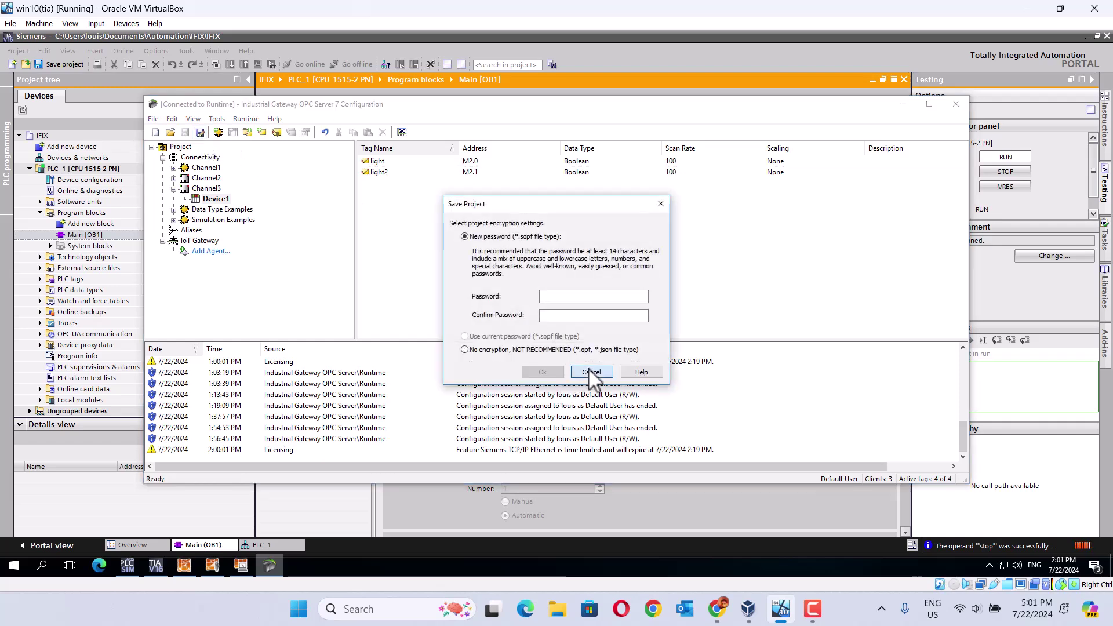
Step: Set the OPC server window aside and open Database Manager from iFIX WorkSpace's Database folder
{"action": "left_click", "coordinate": [903, 105]}
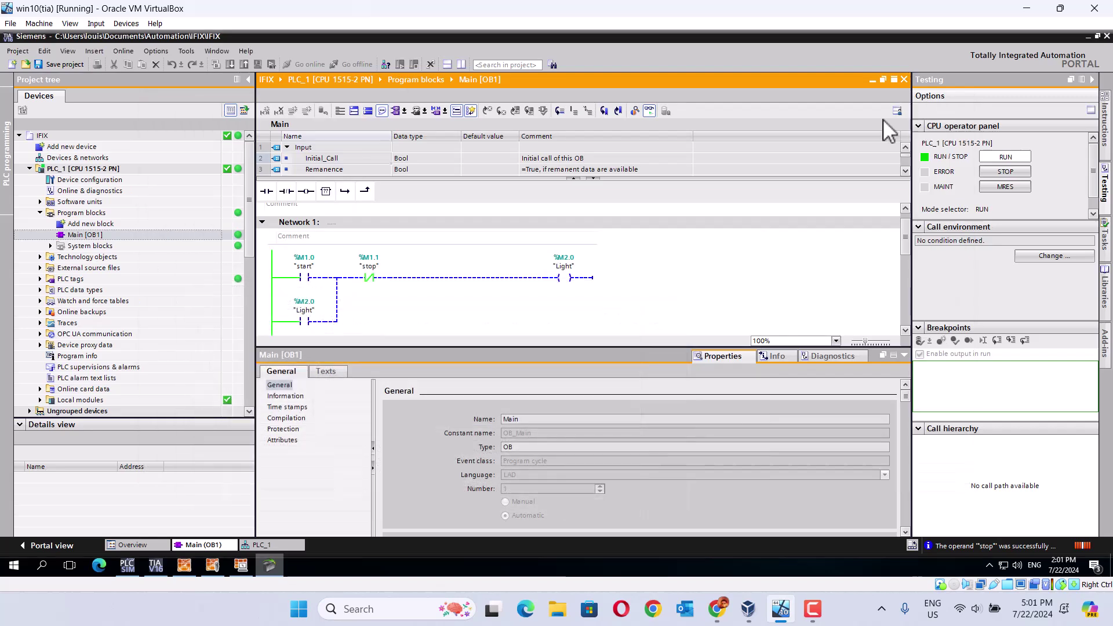
{"action": "left_click", "coordinate": [213, 568]}
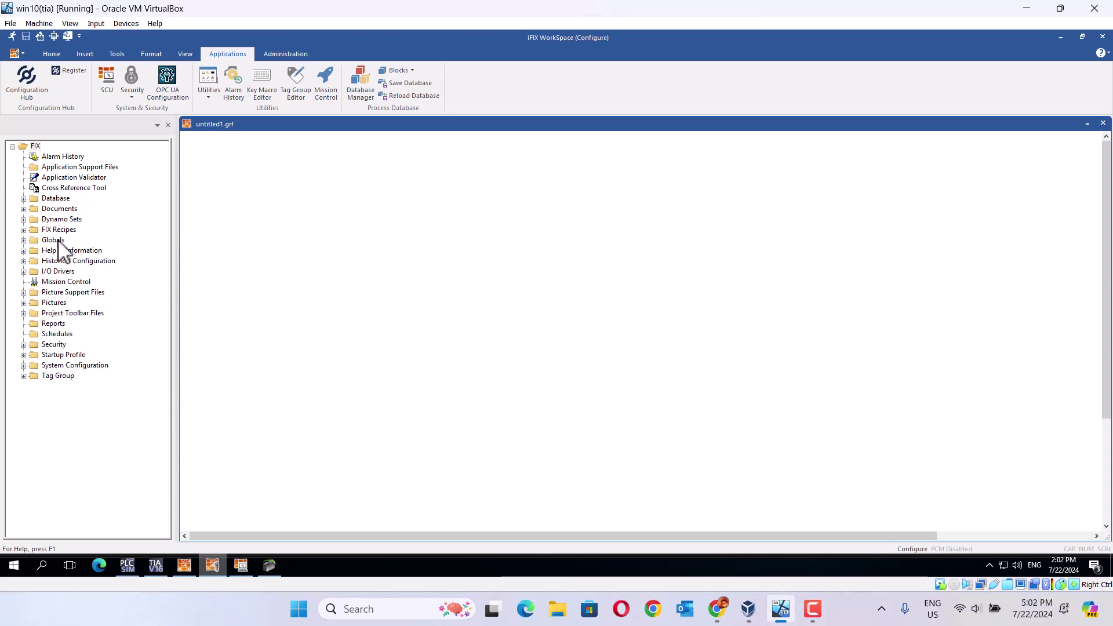
{"action": "left_click", "coordinate": [23, 199]}
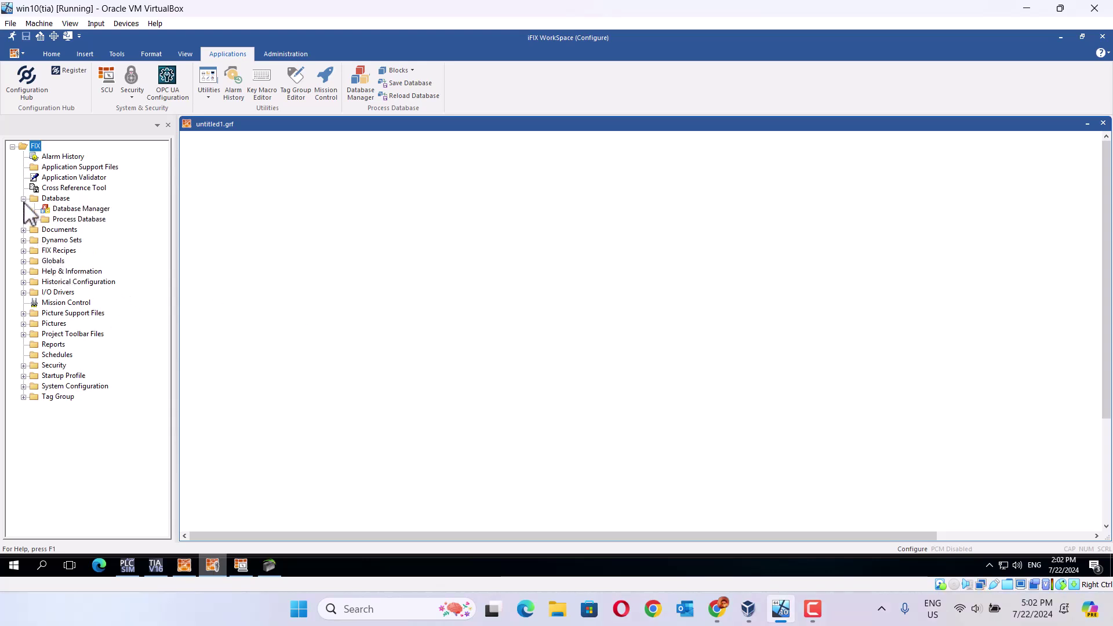
{"action": "left_click", "coordinate": [90, 211]}
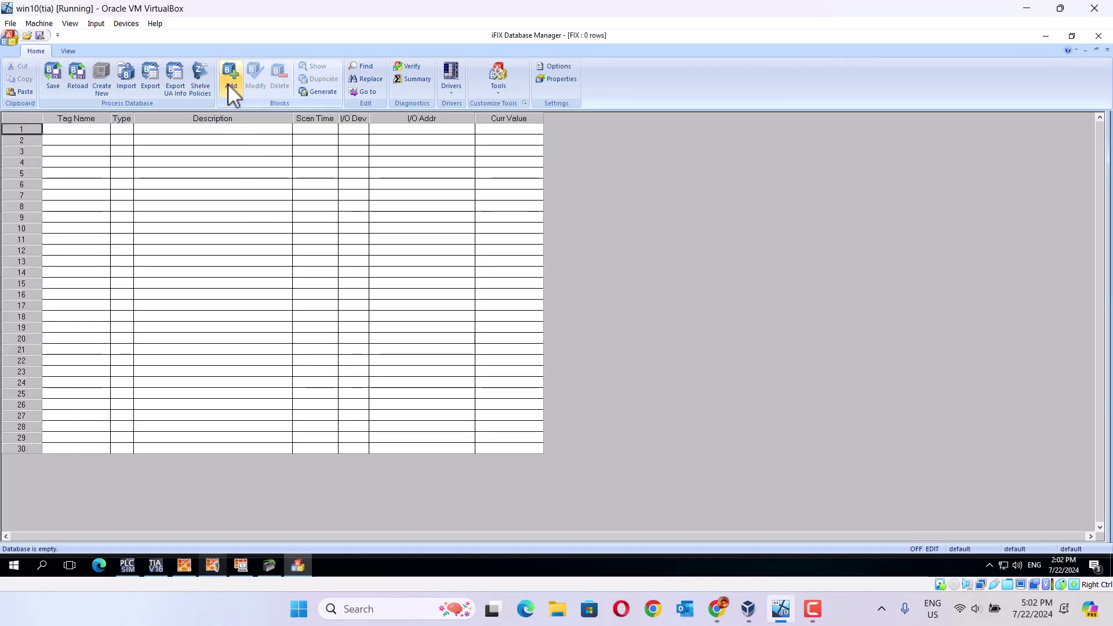
Step: Start adding a new database block, then bring up TIA Portal's Main [OB1] ladder network
{"action": "left_click", "coordinate": [229, 81]}
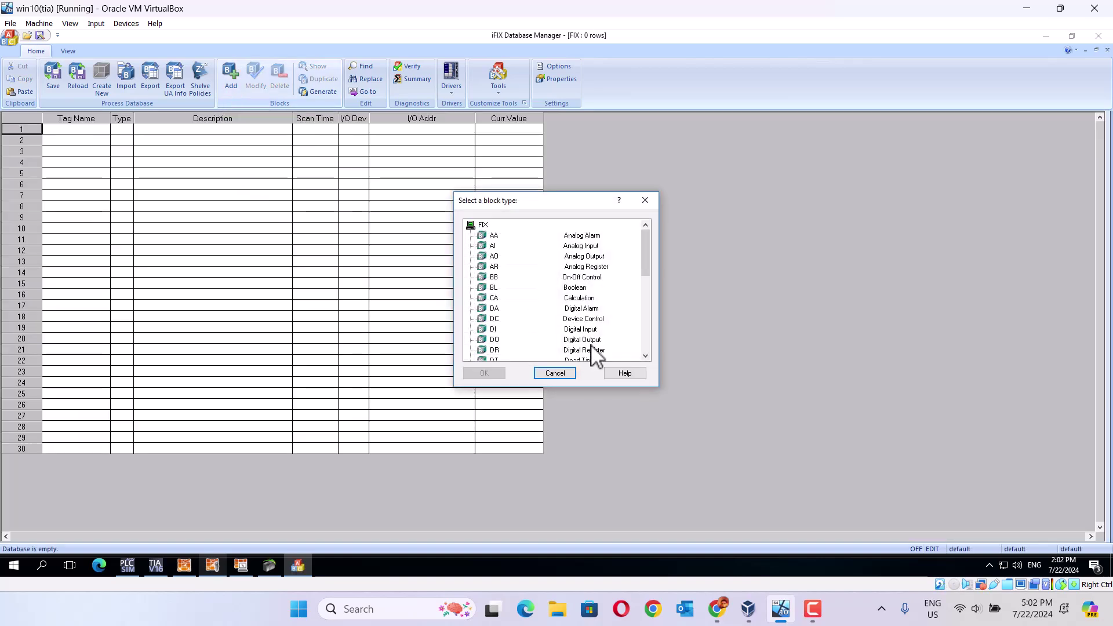
{"action": "left_click_drag", "start_coordinate": [647, 259], "coordinate": [642, 288]}
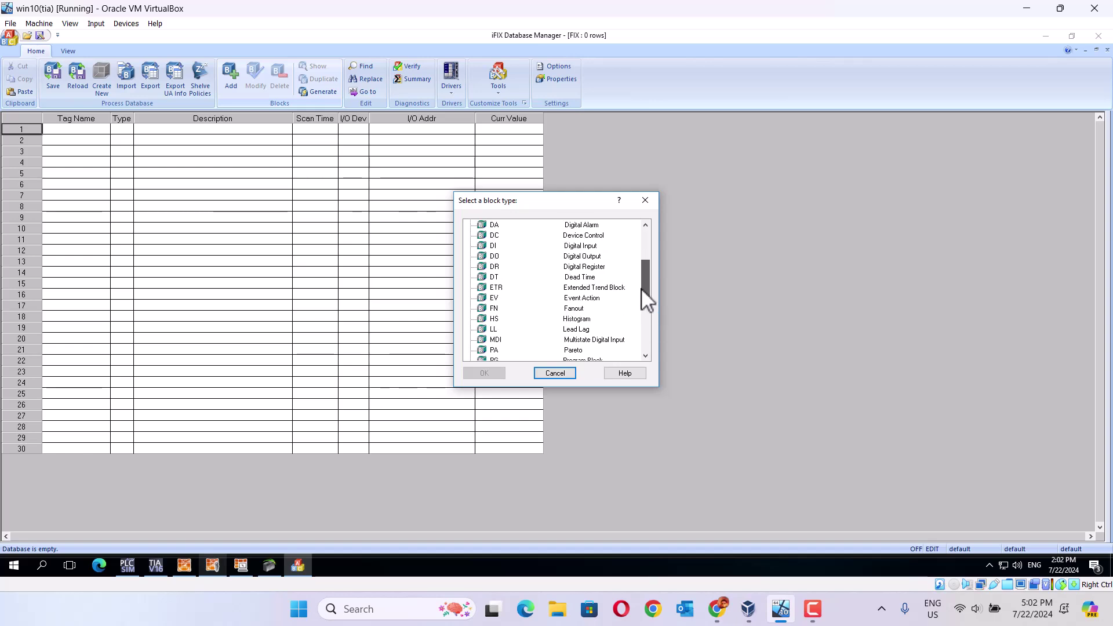
{"action": "left_click", "coordinate": [154, 565]}
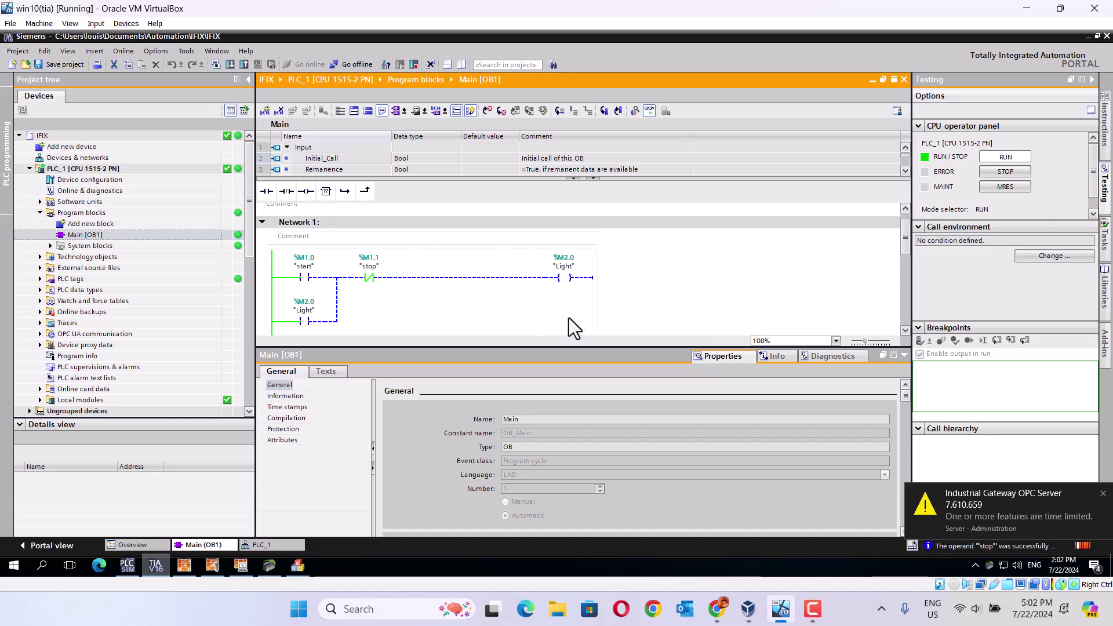
{"action": "mouse_move", "coordinate": [269, 573]}
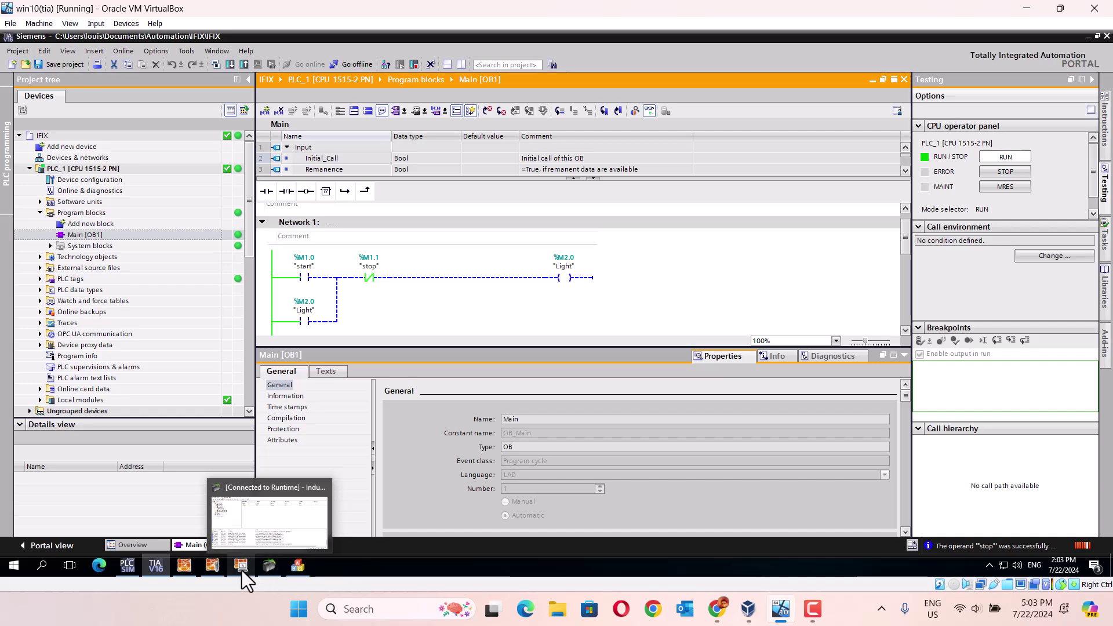
Step: Bring iFIX WorkSpace back in front of TIA Portal
{"action": "left_click", "coordinate": [211, 566]}
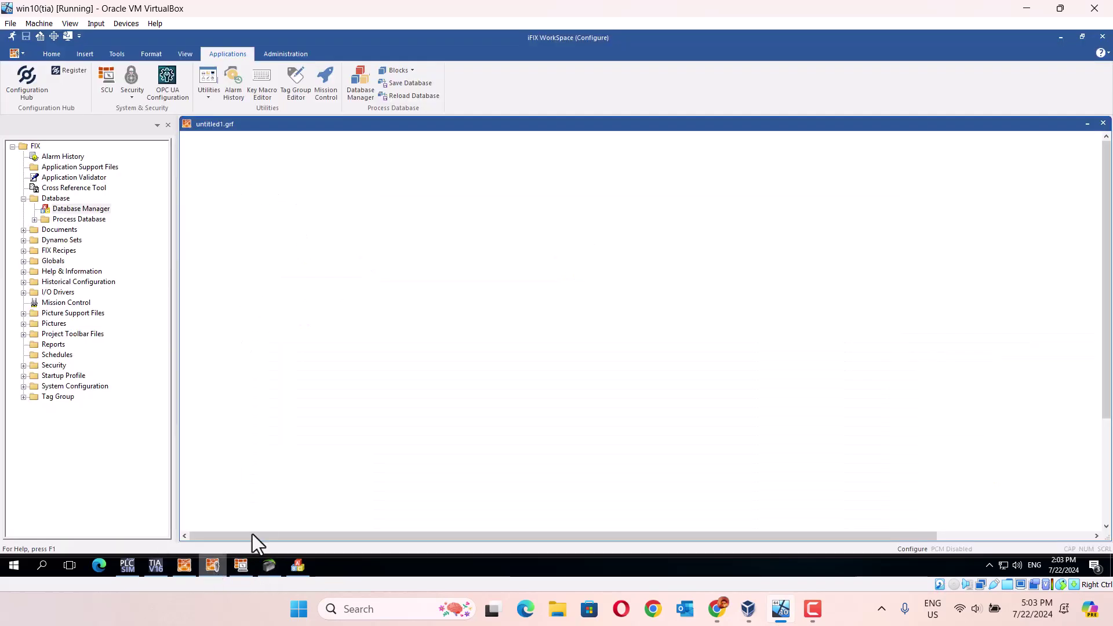
Step: Create a Digital Input block and name its tag LIGHT
{"action": "left_click", "coordinate": [296, 564]}
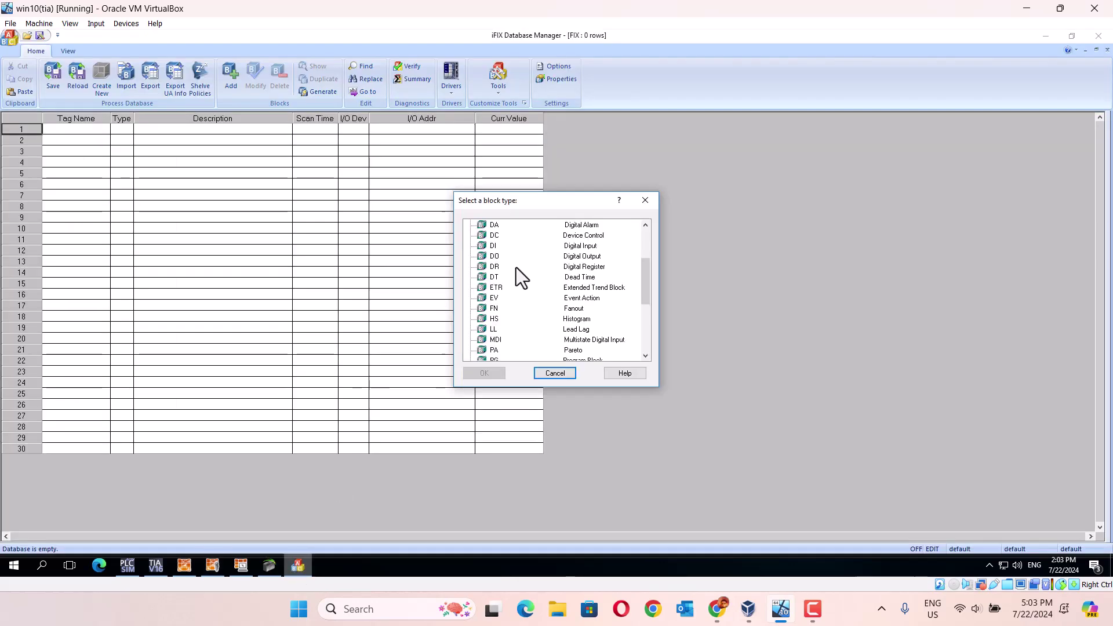
{"action": "left_click_drag", "start_coordinate": [645, 287], "coordinate": [645, 280]}
{"action": "left_click", "coordinate": [493, 268]}
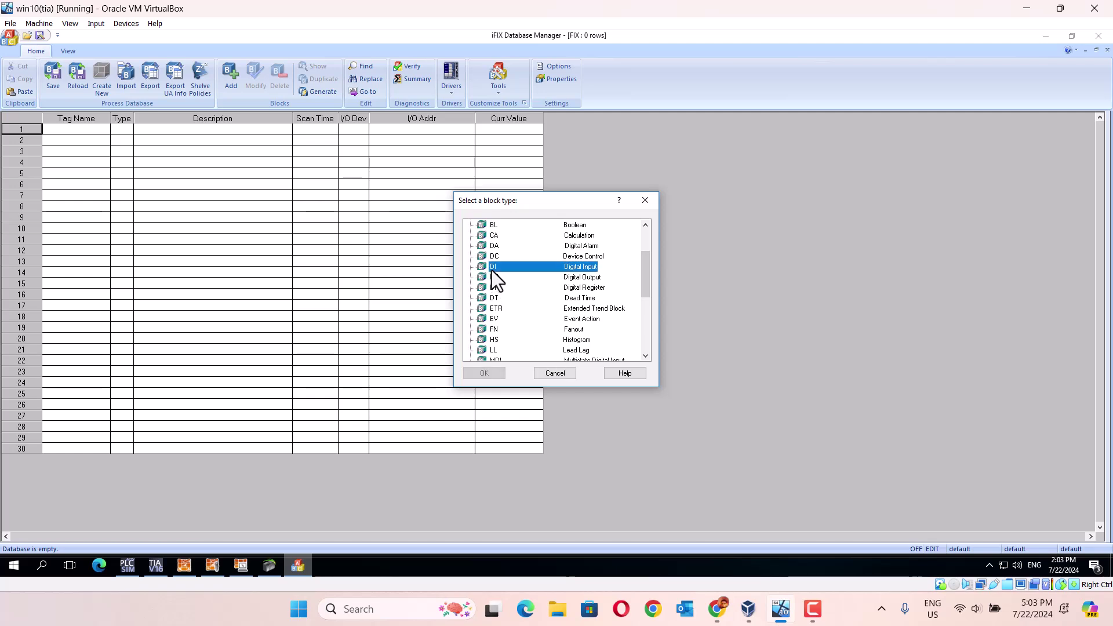
{"action": "left_click", "coordinate": [489, 371]}
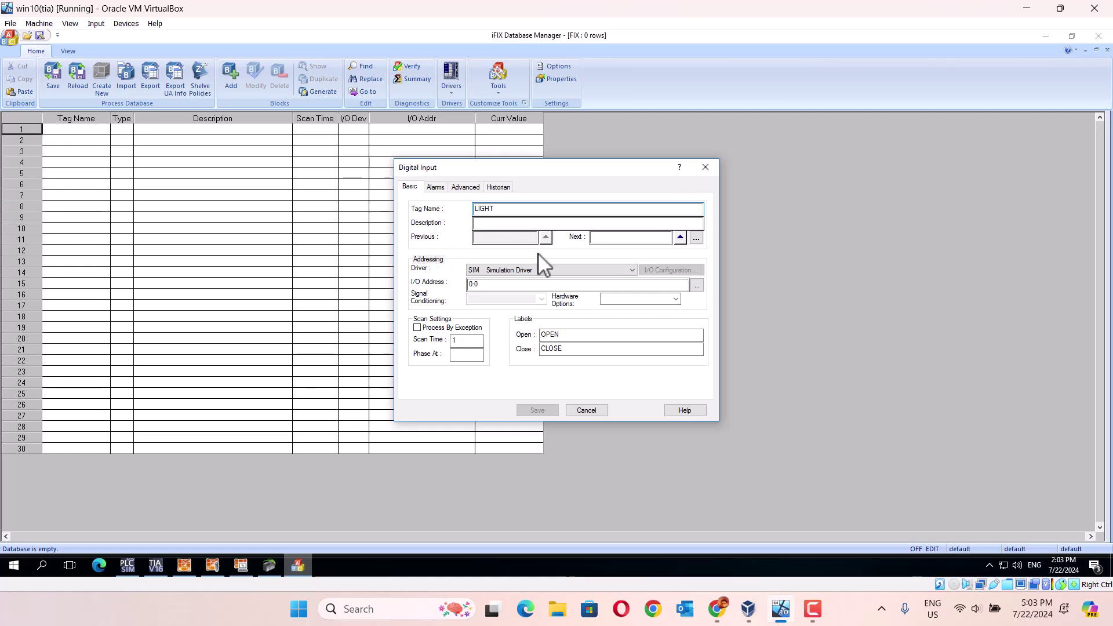
{"action": "left_click", "coordinate": [540, 224]}
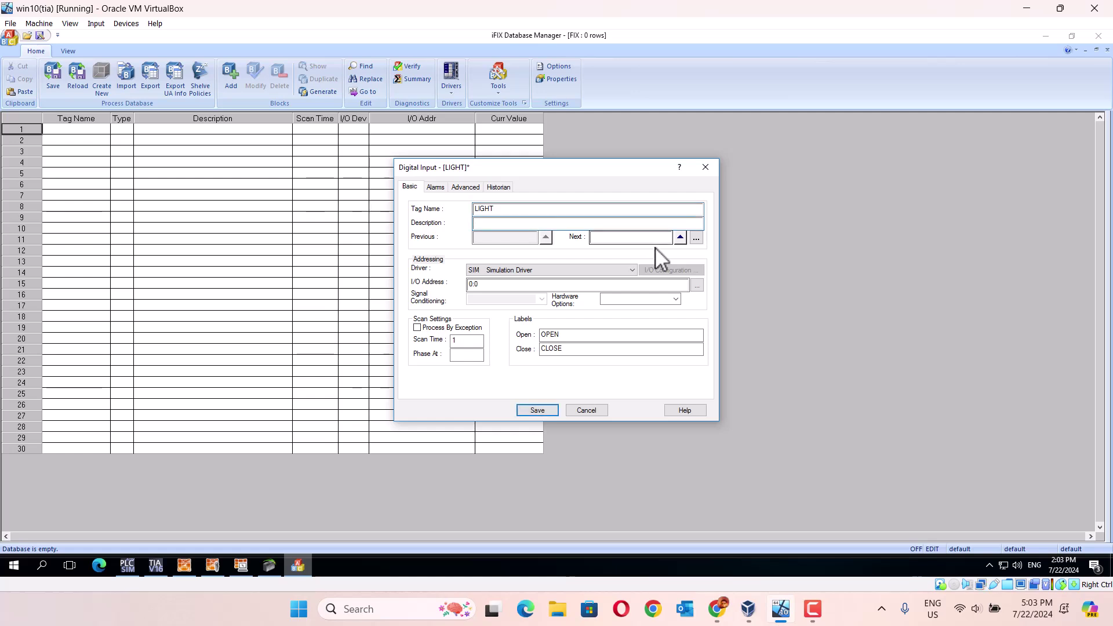
Step: Address LIGHT to IGS driver item Channel3.Device1.light, save it and put it on scan
{"action": "left_click", "coordinate": [631, 271]}
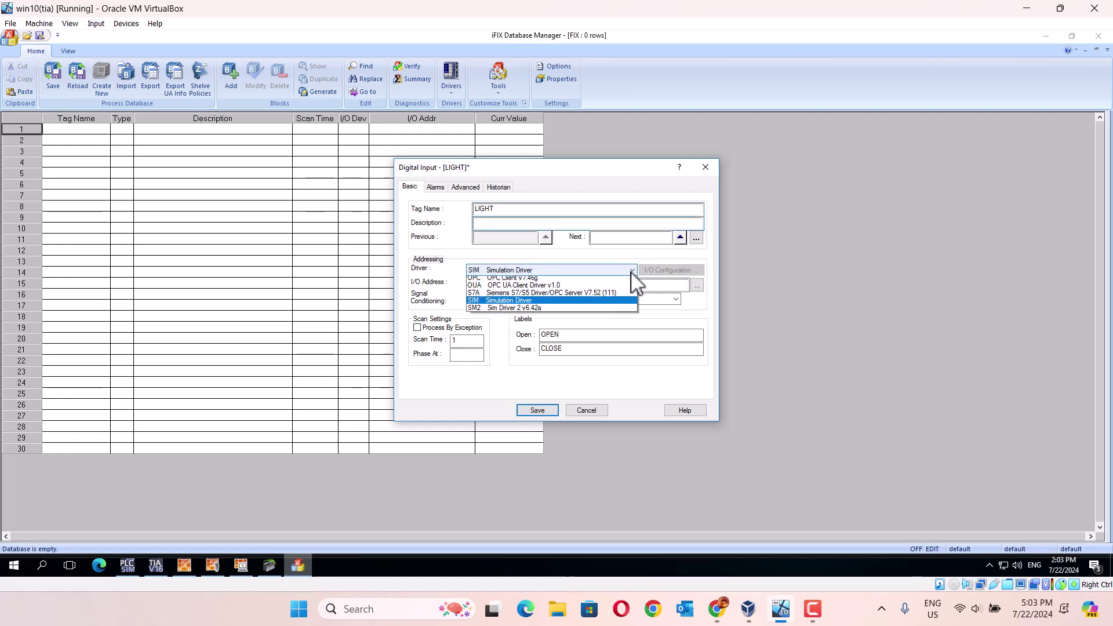
{"action": "scroll", "coordinate": [634, 279], "scroll_direction": "up", "scroll_amount": 1}
{"action": "left_click", "coordinate": [542, 286]}
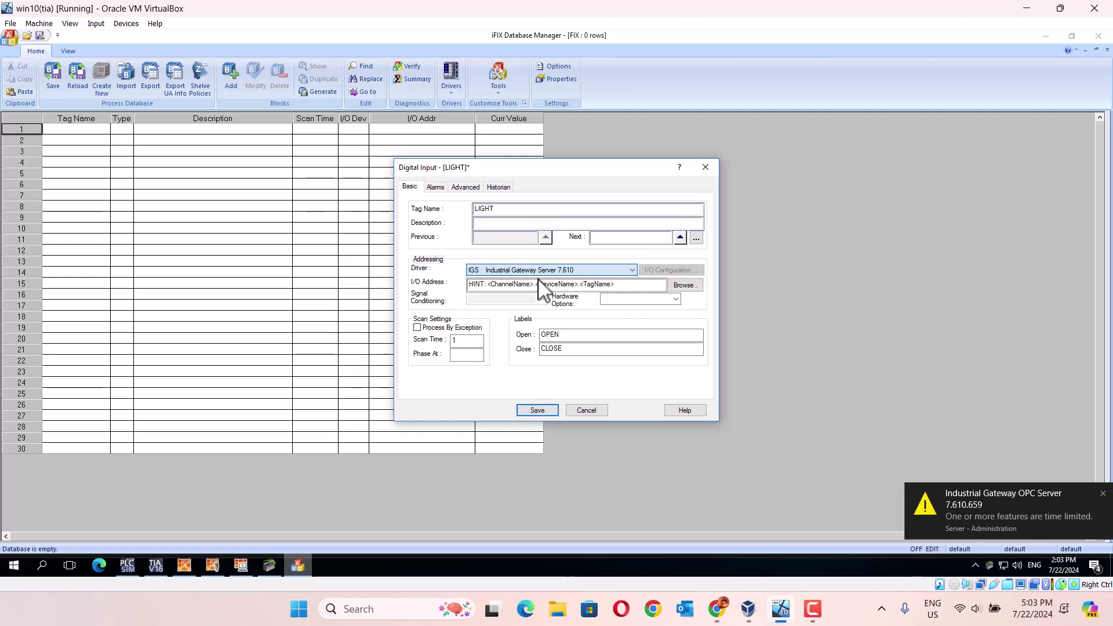
{"action": "left_click", "coordinate": [682, 286]}
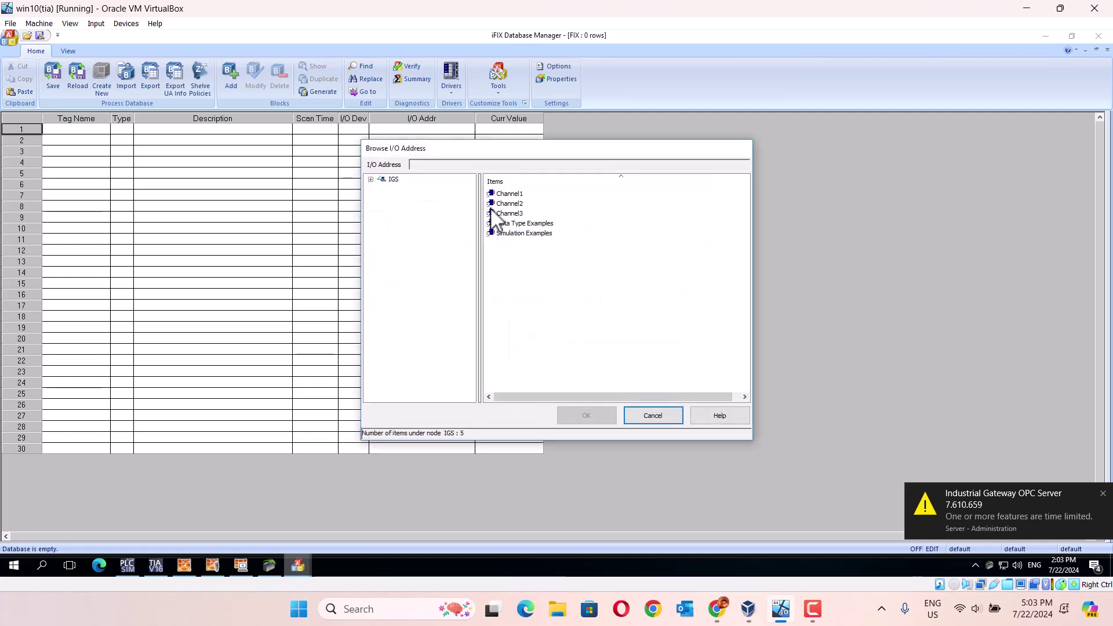
{"action": "left_click", "coordinate": [498, 215]}
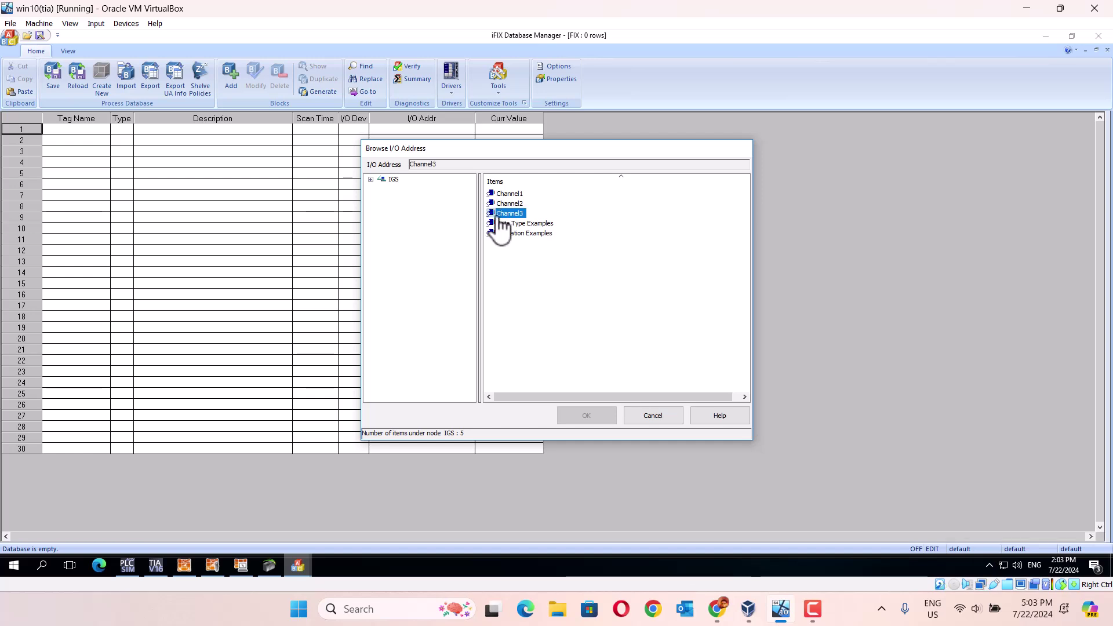
{"action": "double_click", "coordinate": [498, 216]}
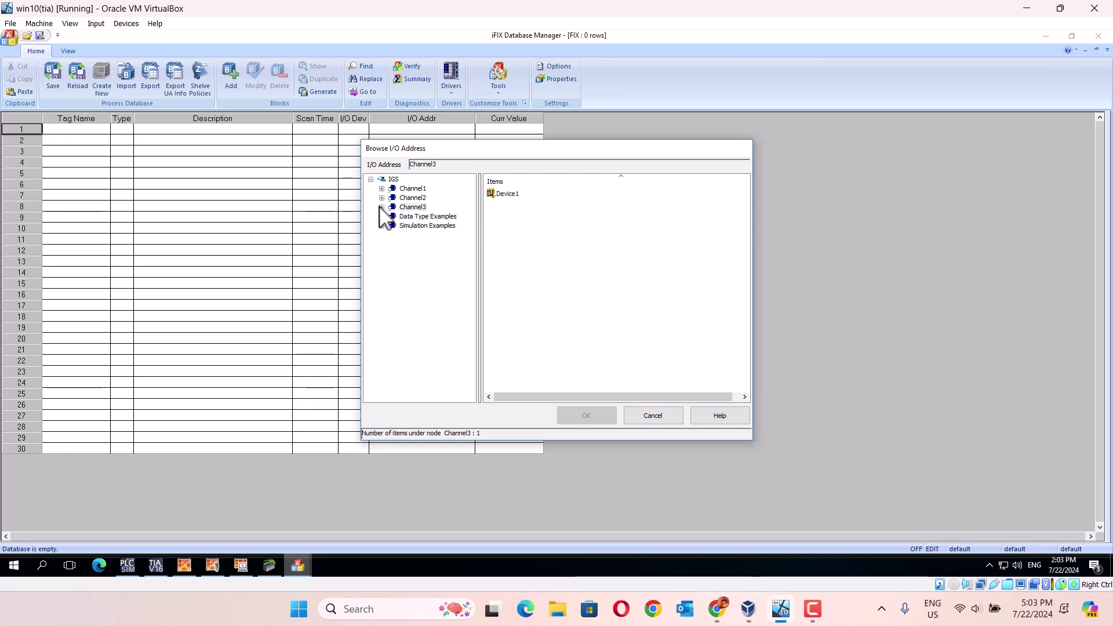
{"action": "double_click", "coordinate": [500, 195]}
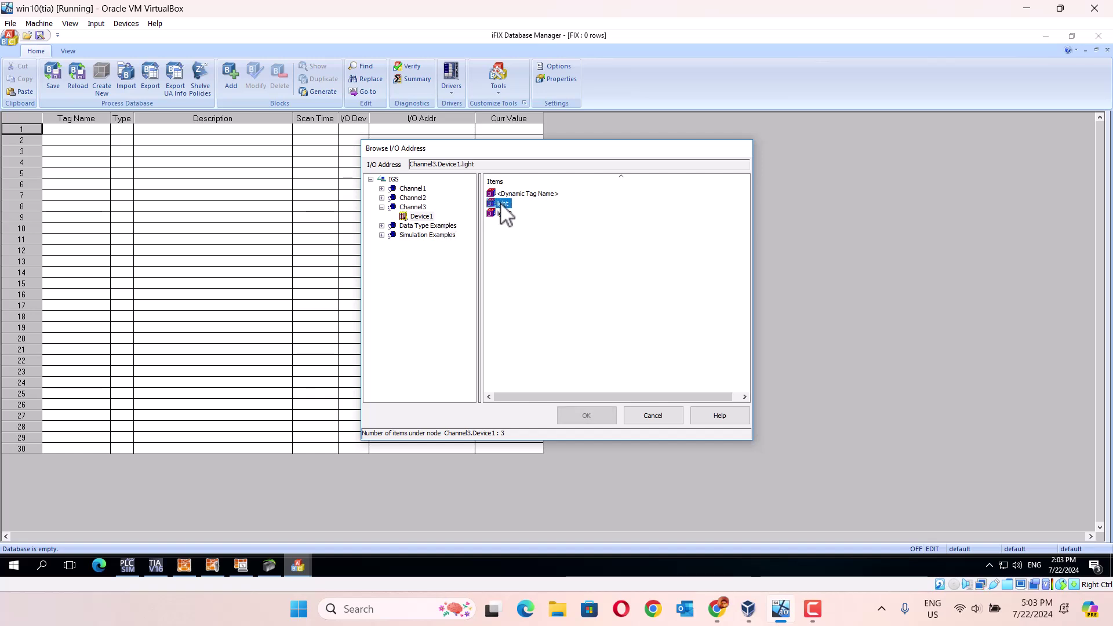
{"action": "left_click", "coordinate": [597, 416]}
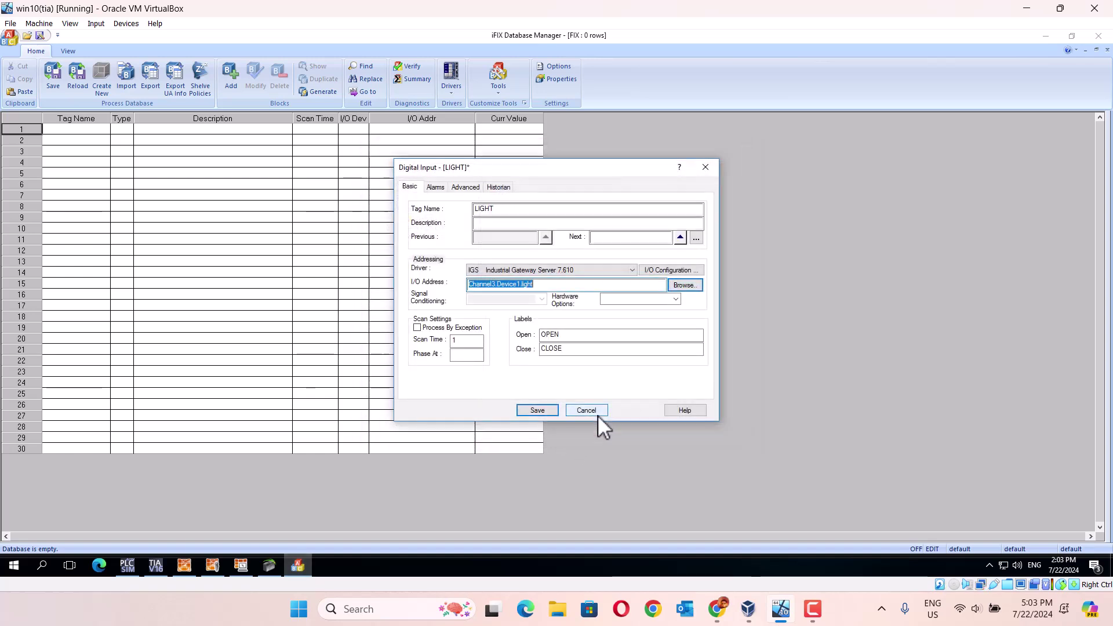
{"action": "left_click", "coordinate": [543, 410]}
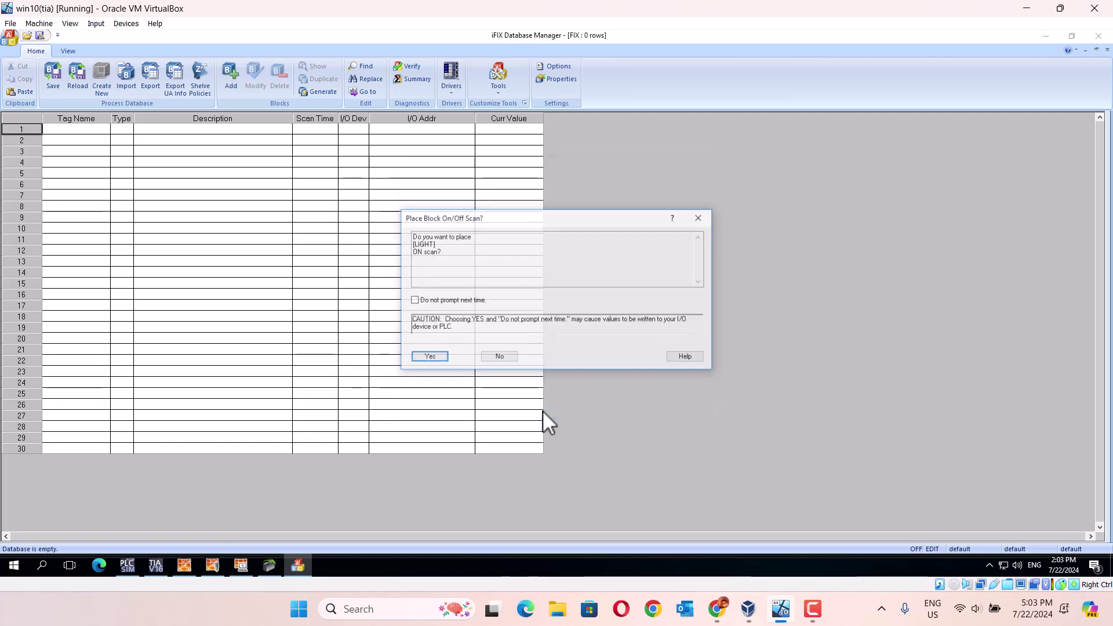
{"action": "left_click", "coordinate": [436, 358]}
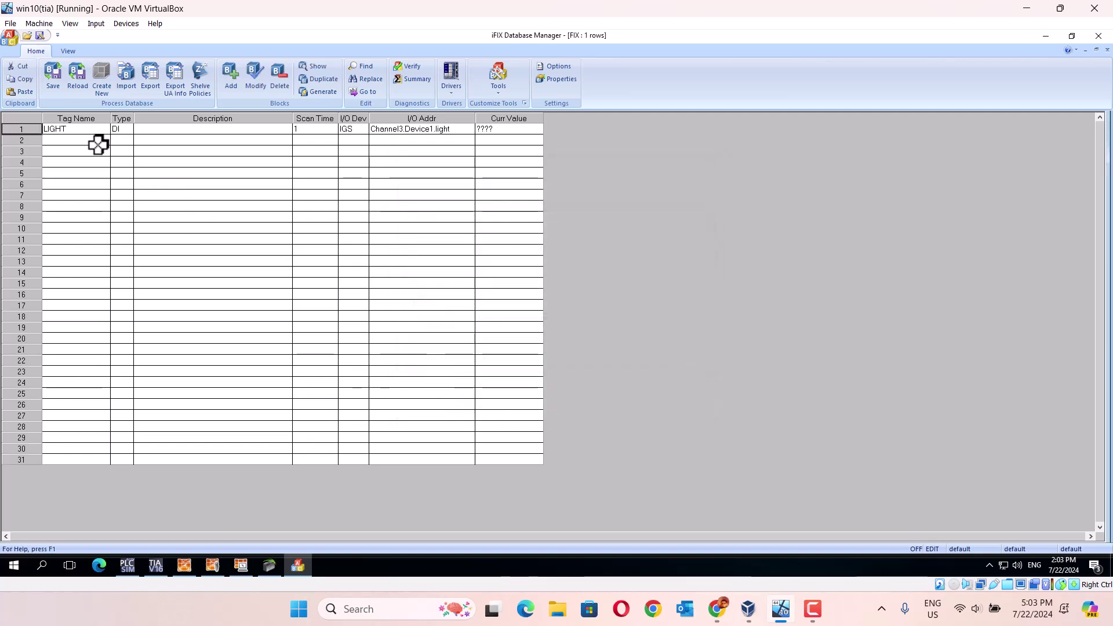
Step: Add a second Digital Input block with tag name LIGHT2
{"action": "left_click", "coordinate": [231, 82]}
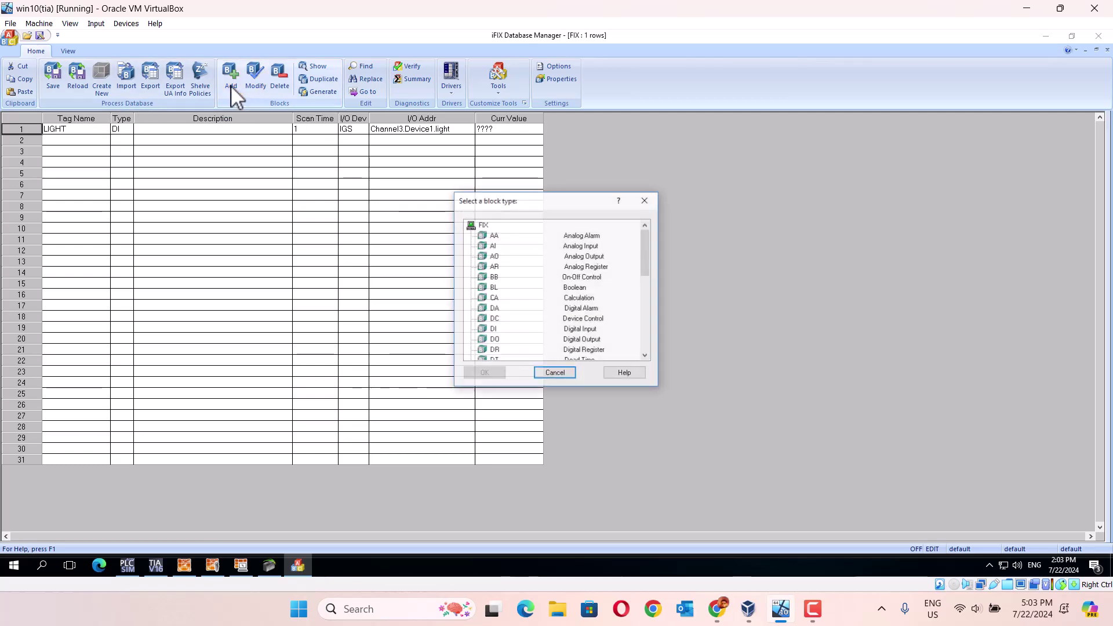
{"action": "left_click", "coordinate": [492, 329]}
{"action": "left_click", "coordinate": [490, 376]}
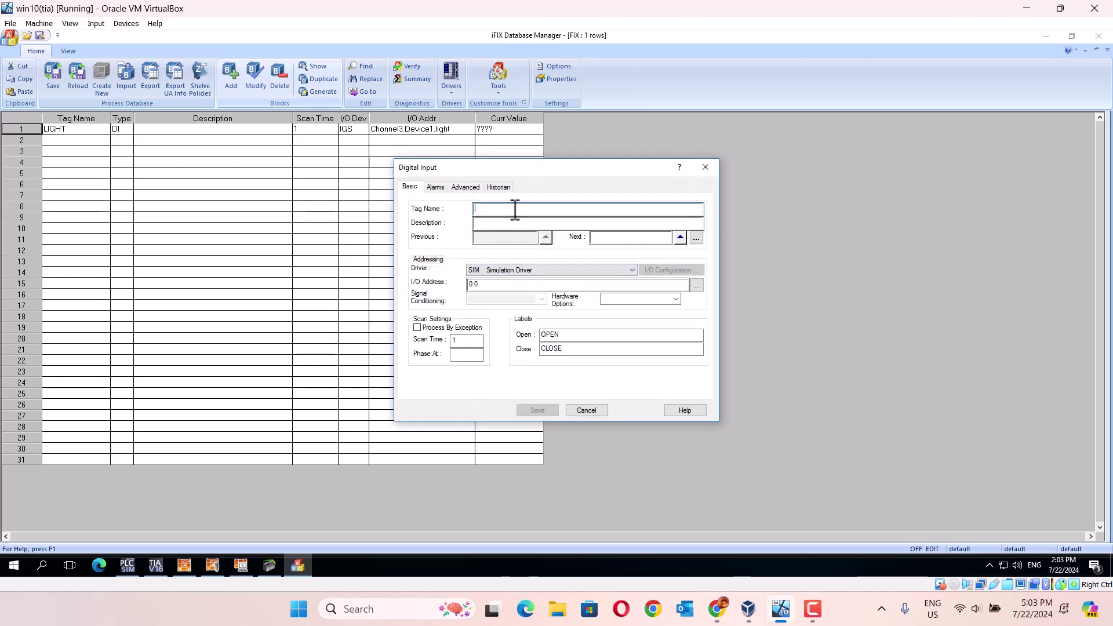
{"action": "type", "text": "LIGH"}
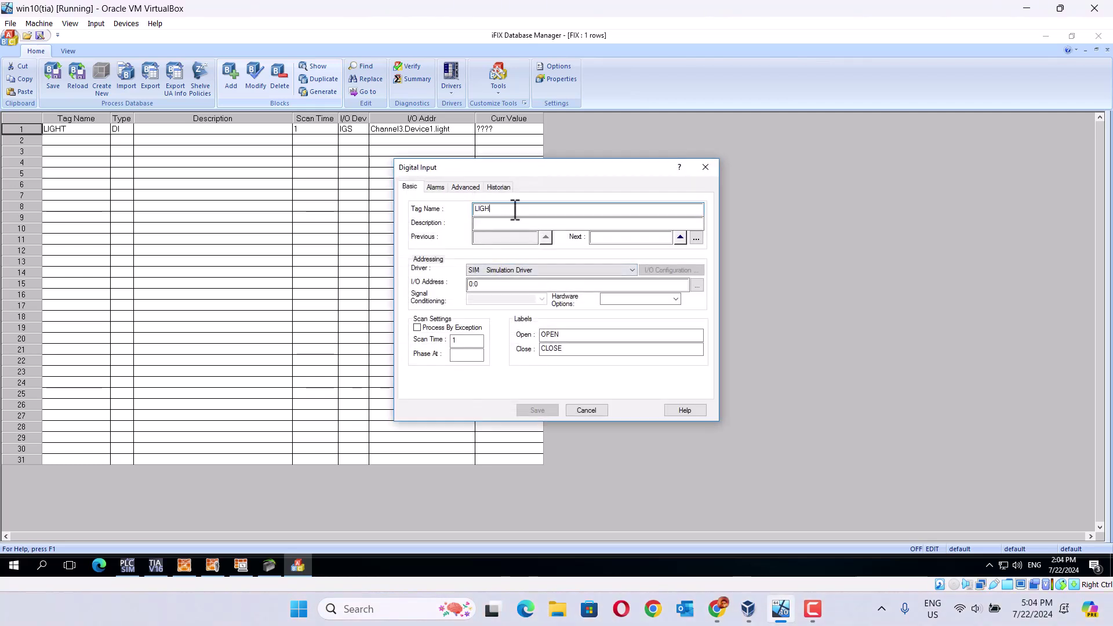
{"action": "type", "text": "T2"}
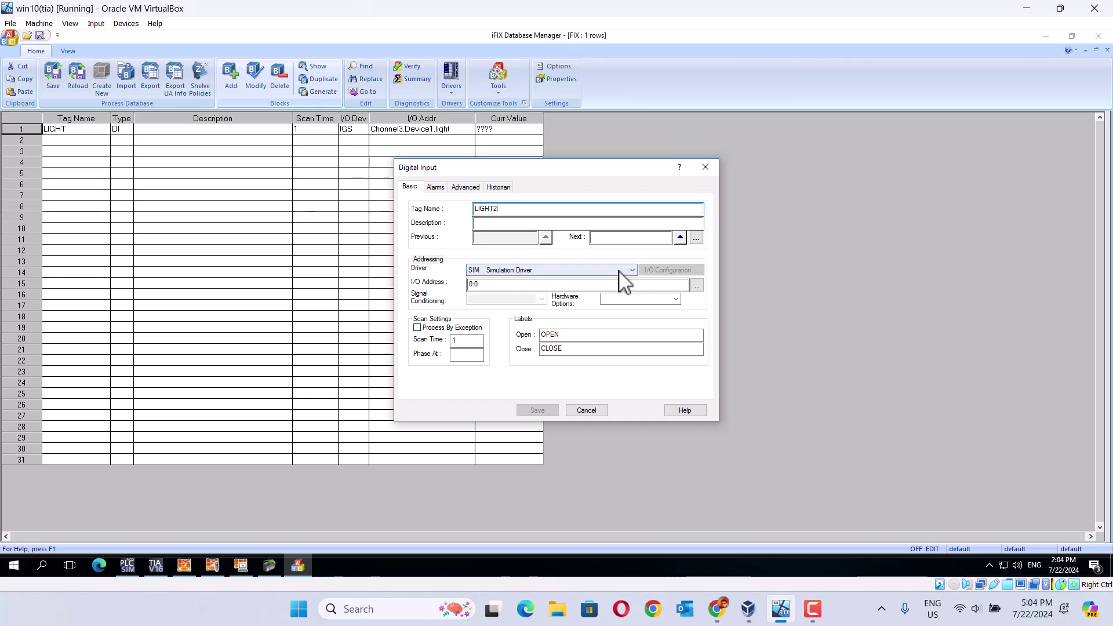
Step: Address LIGHT2 to IGS item Channel3.Device1.light2, save it and put it on scan
{"action": "left_click", "coordinate": [629, 270]}
{"action": "left_click", "coordinate": [574, 280]}
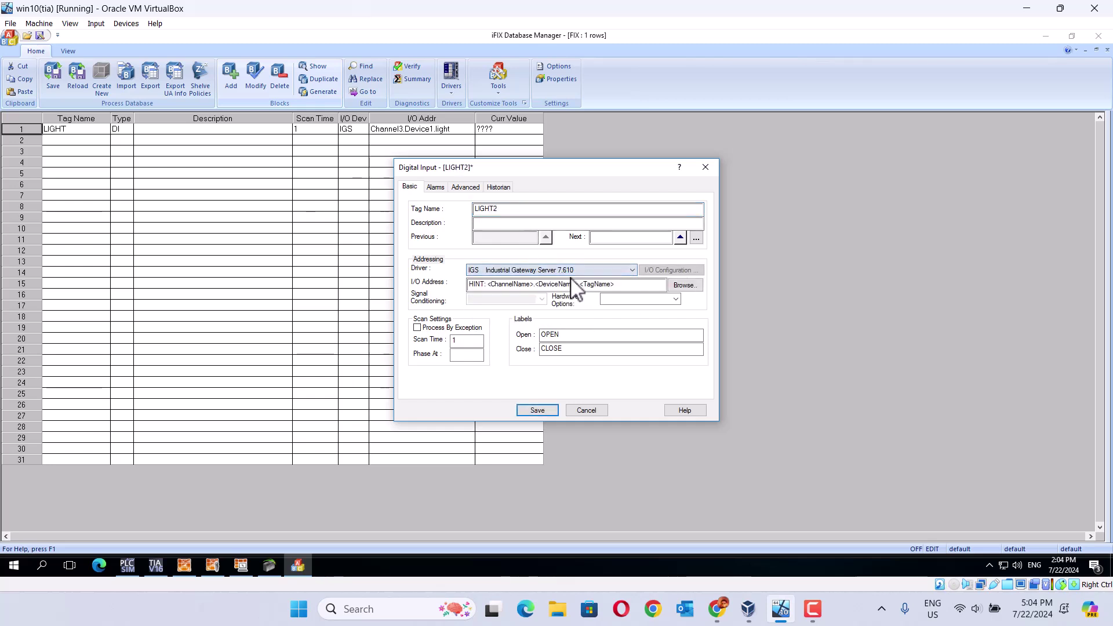
{"action": "left_click", "coordinate": [686, 286]}
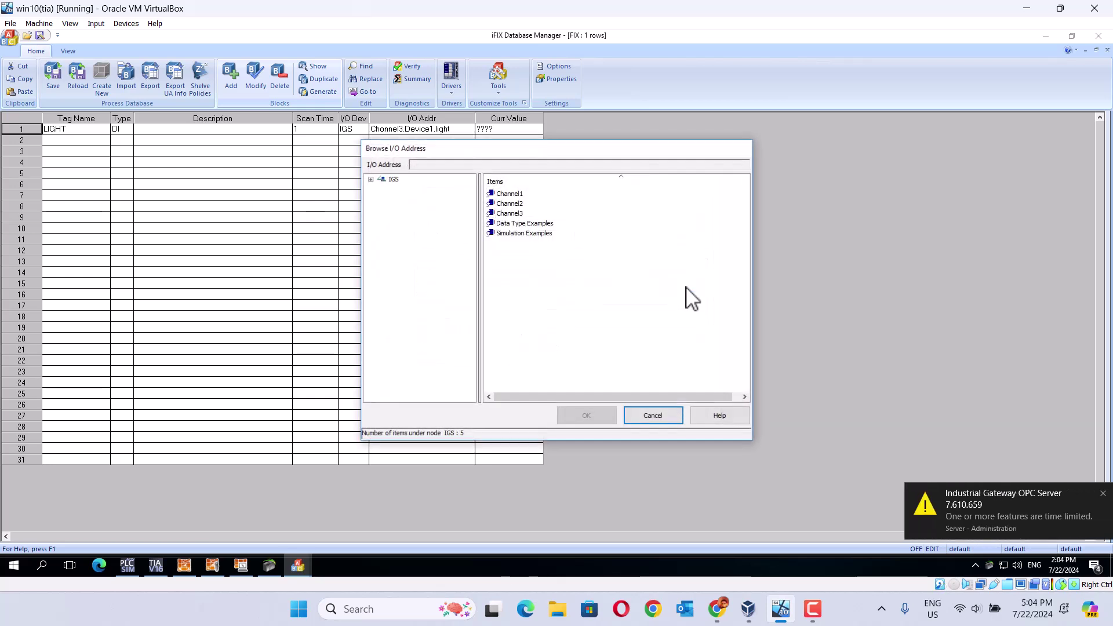
{"action": "double_click", "coordinate": [496, 214]}
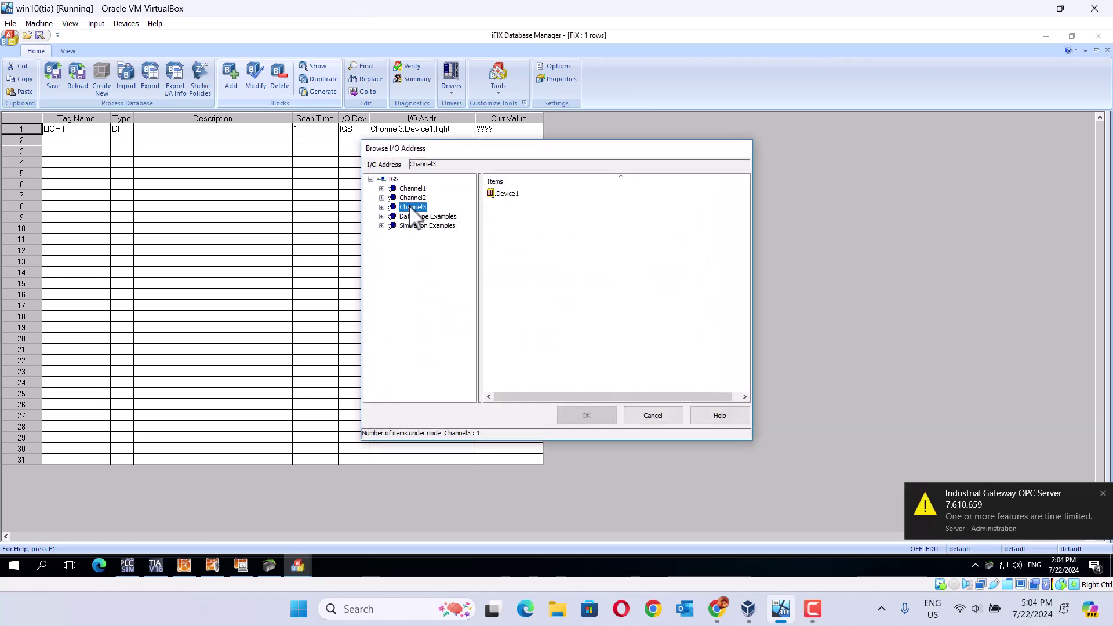
{"action": "left_click", "coordinate": [381, 207]}
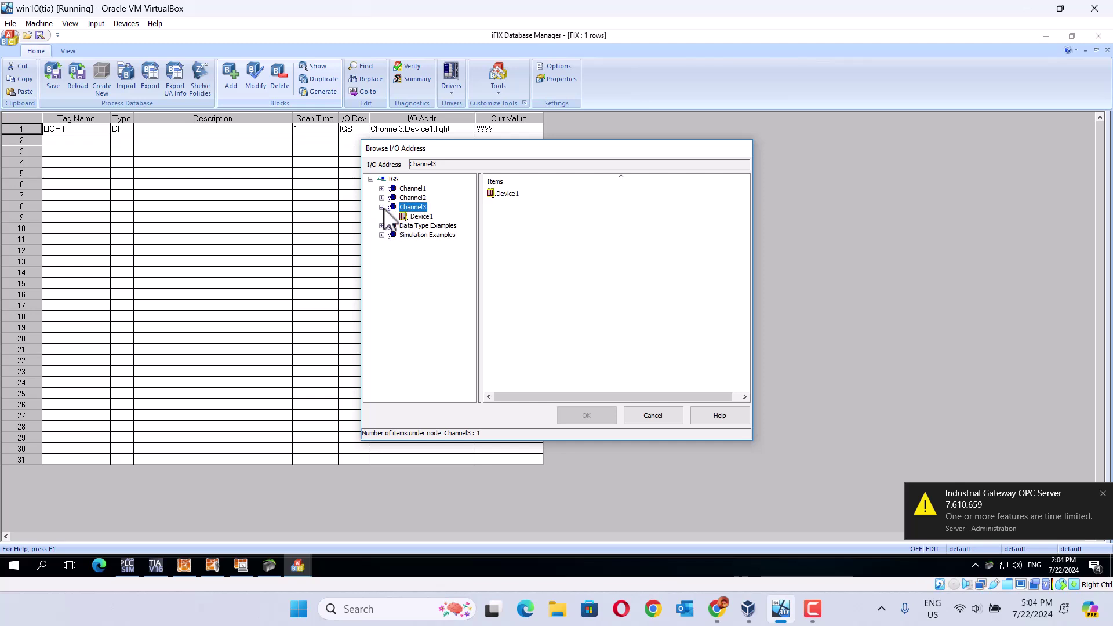
{"action": "left_click", "coordinate": [420, 217]}
{"action": "left_click", "coordinate": [494, 214]}
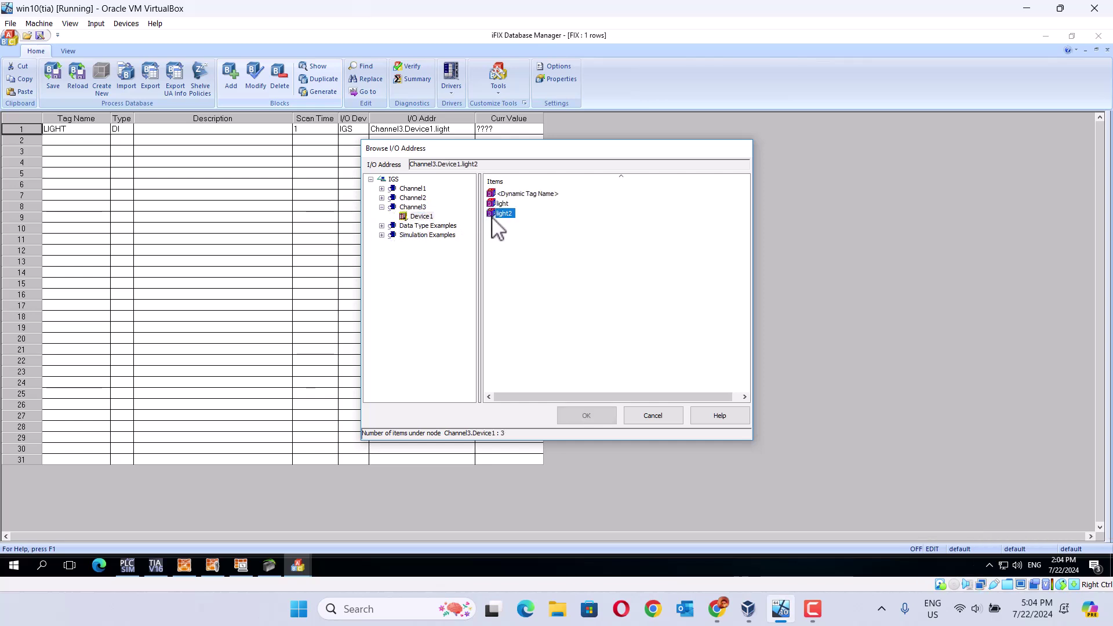
{"action": "left_click", "coordinate": [590, 416]}
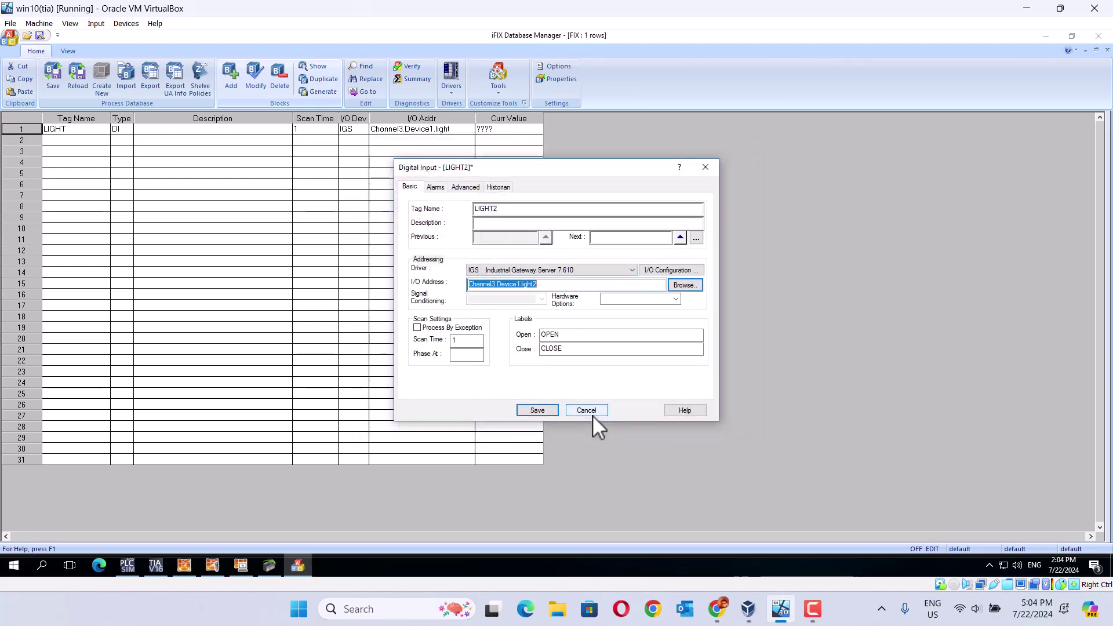
{"action": "left_click", "coordinate": [549, 410]}
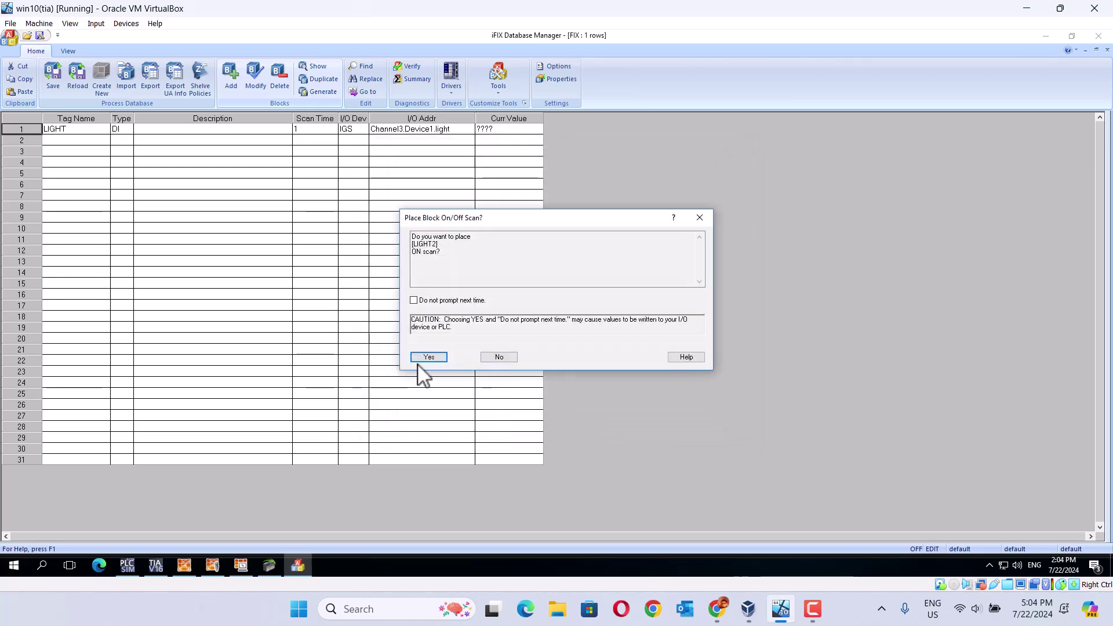
{"action": "left_click", "coordinate": [429, 357]}
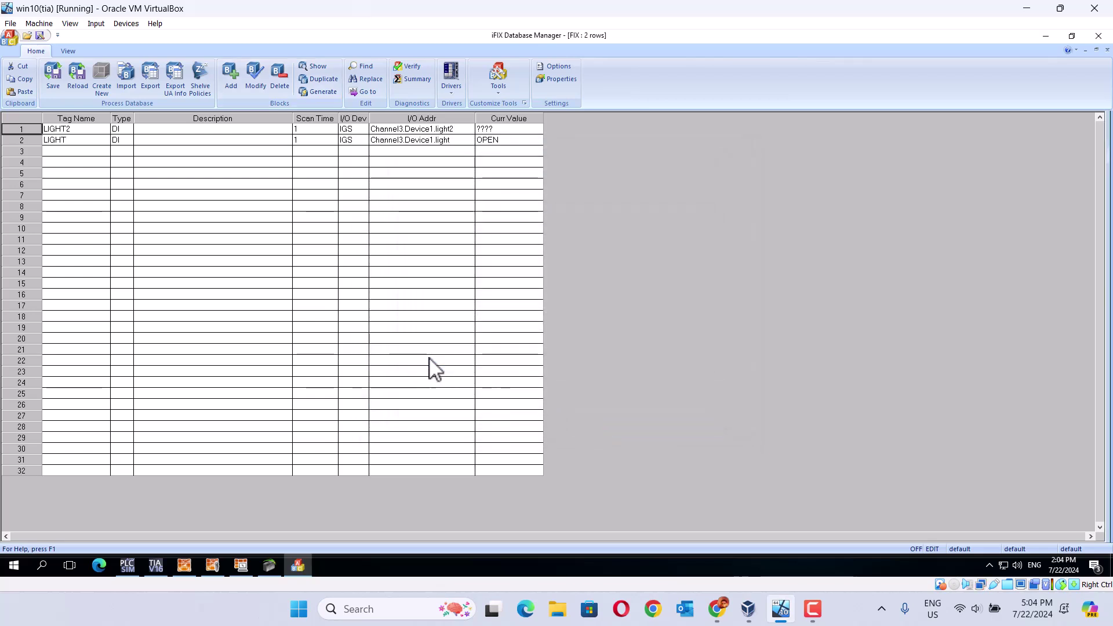
Step: Save the process database, refresh the tag values, and save it again
{"action": "left_click", "coordinate": [54, 82]}
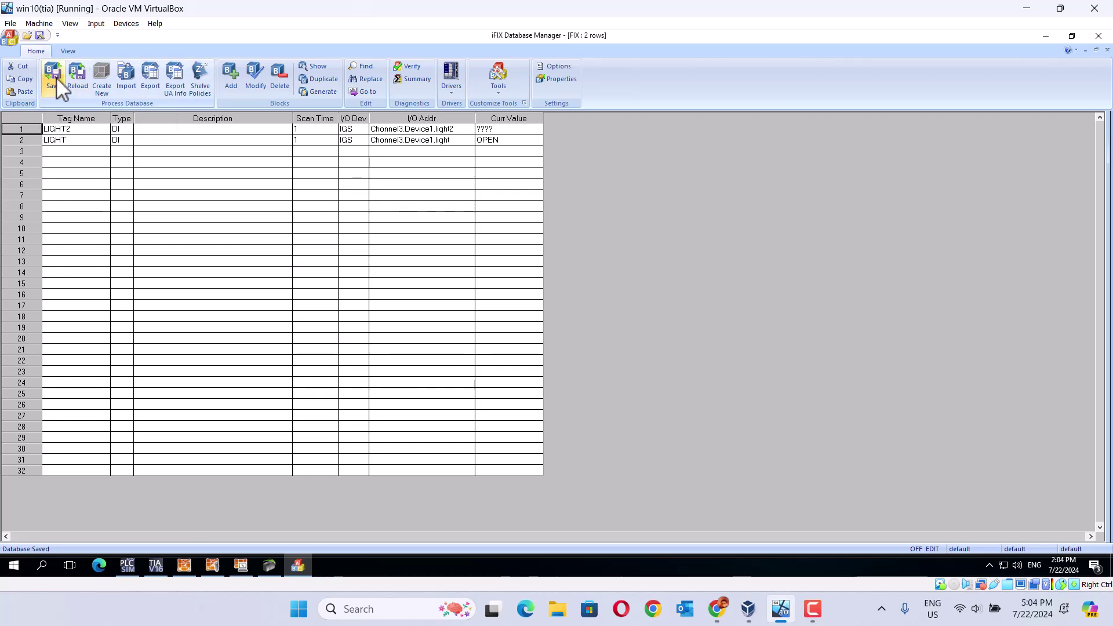
{"action": "left_click", "coordinate": [69, 51]}
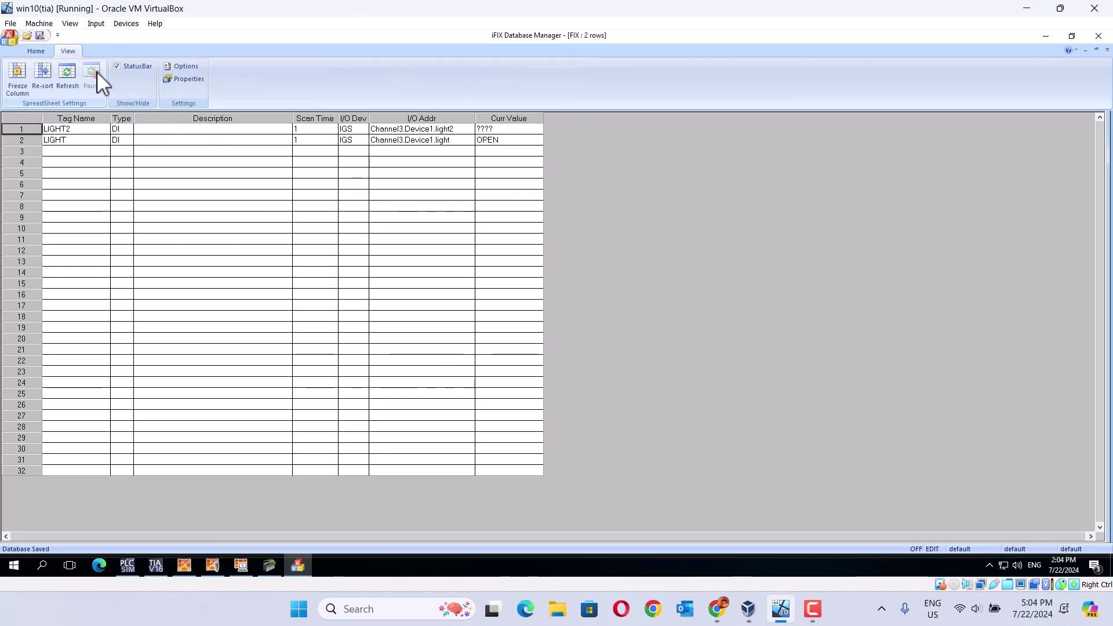
{"action": "left_click", "coordinate": [71, 74]}
{"action": "left_click", "coordinate": [38, 51]}
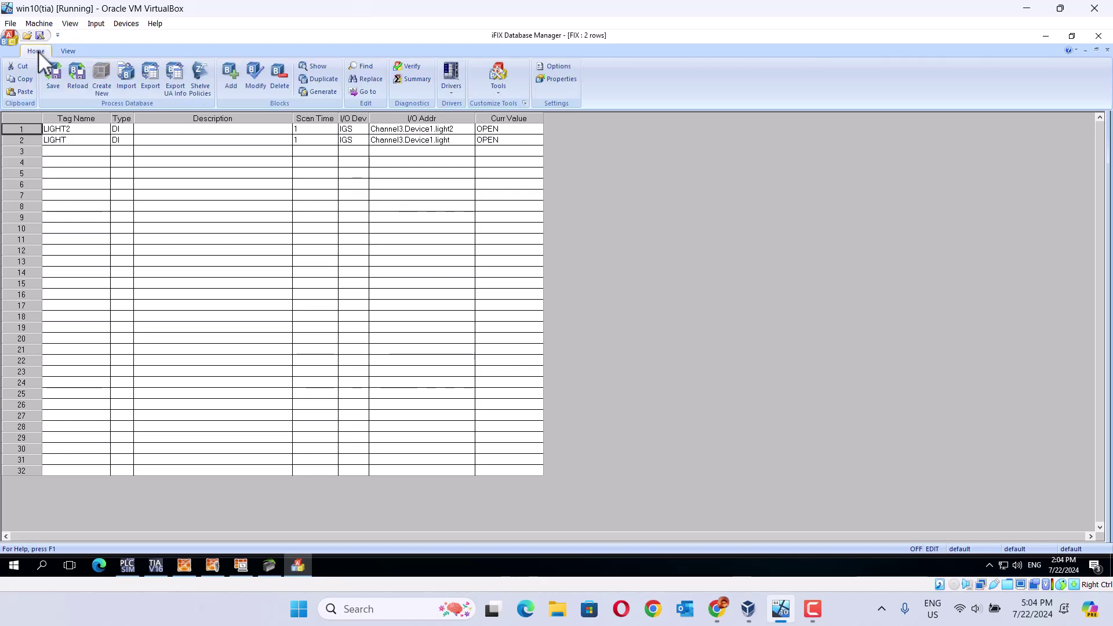
{"action": "left_click", "coordinate": [53, 74]}
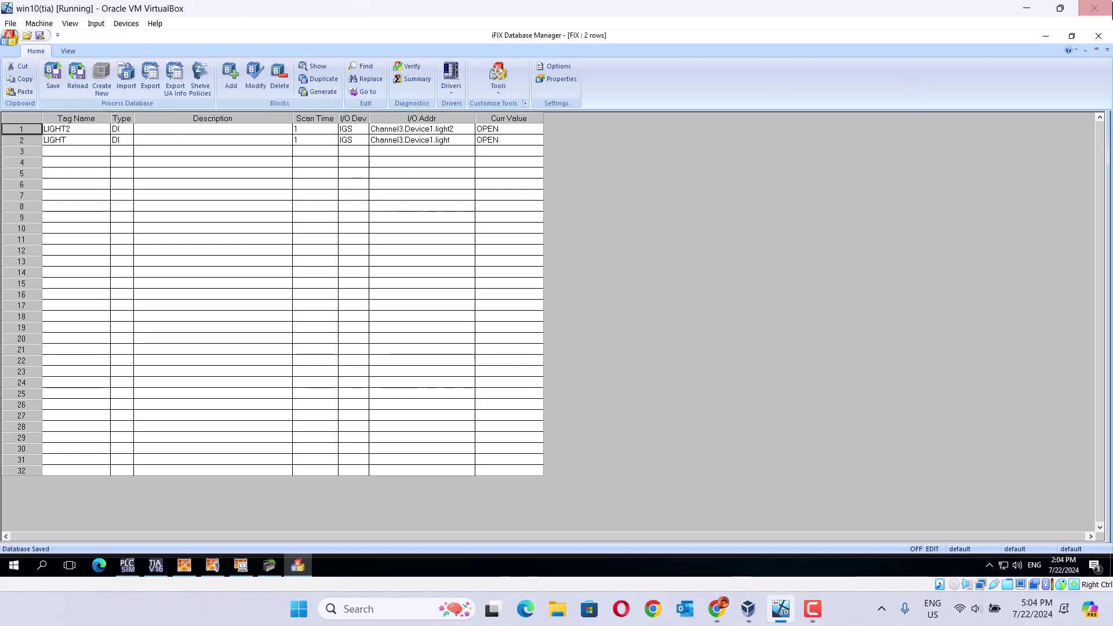
Step: Close Database Manager and WorkSpace, relaunch iFIX, and reopen the FIX database to check the tags
{"action": "left_click", "coordinate": [1100, 38]}
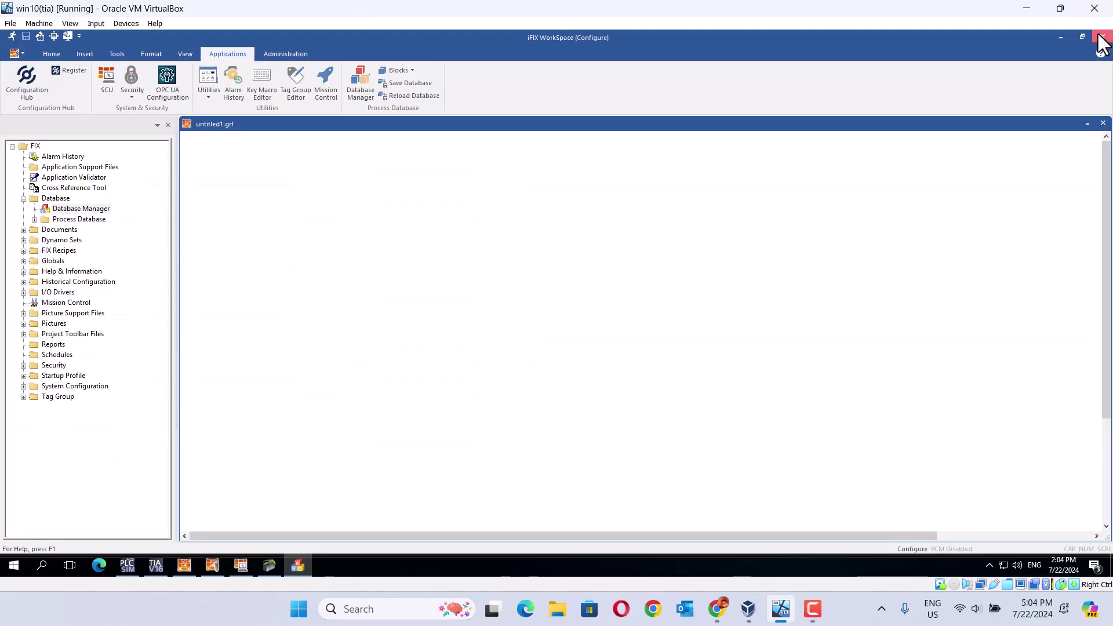
{"action": "left_click", "coordinate": [1100, 36]}
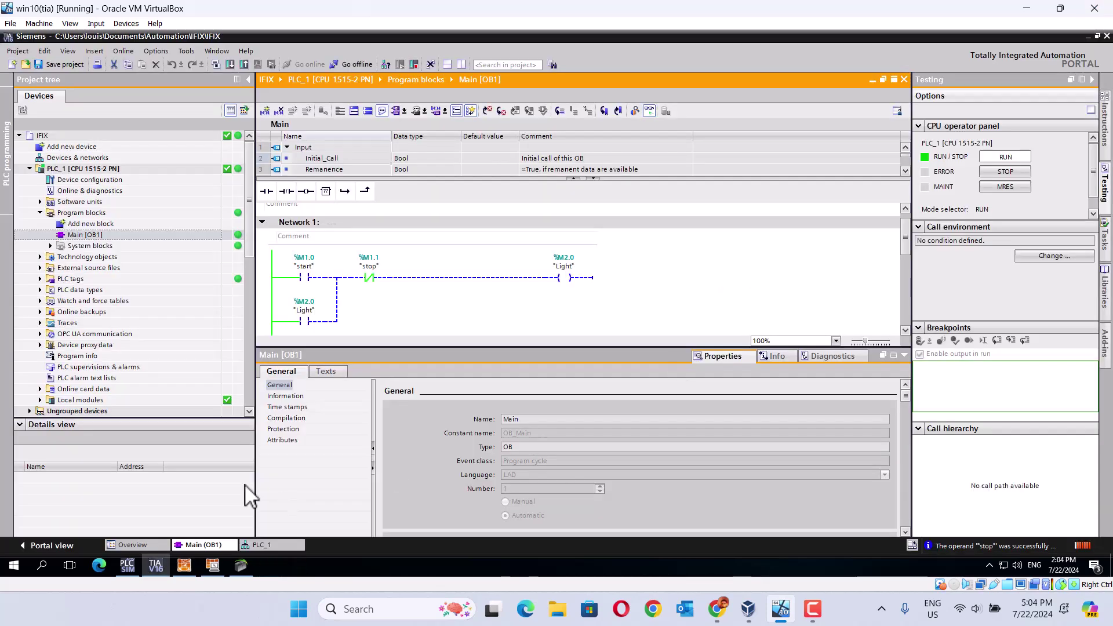
{"action": "left_click", "coordinate": [210, 564]}
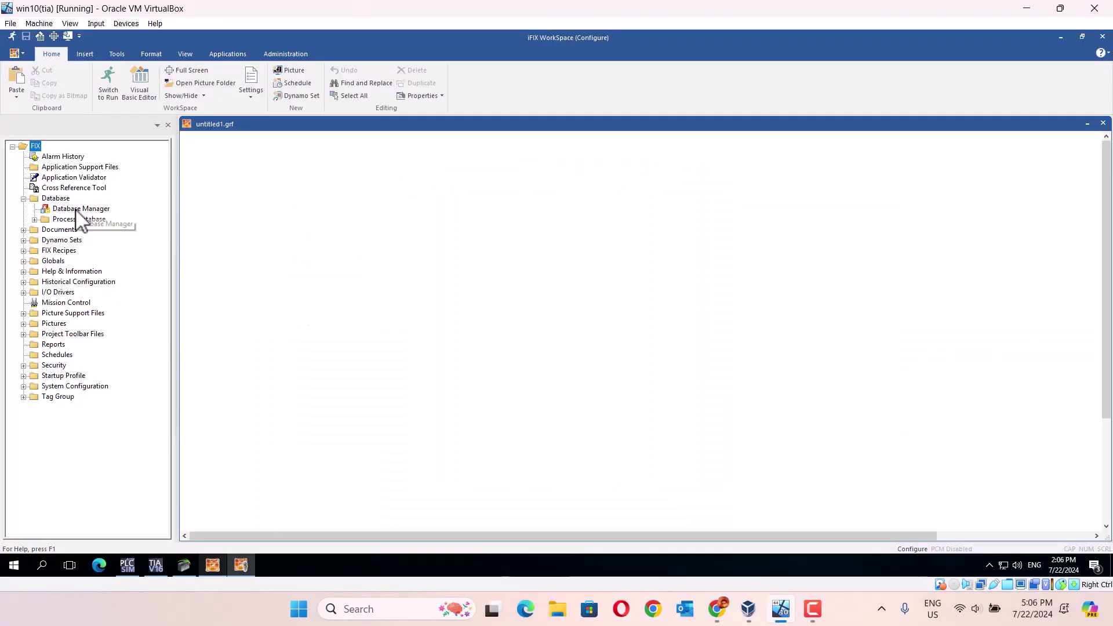
{"action": "left_click", "coordinate": [77, 212]}
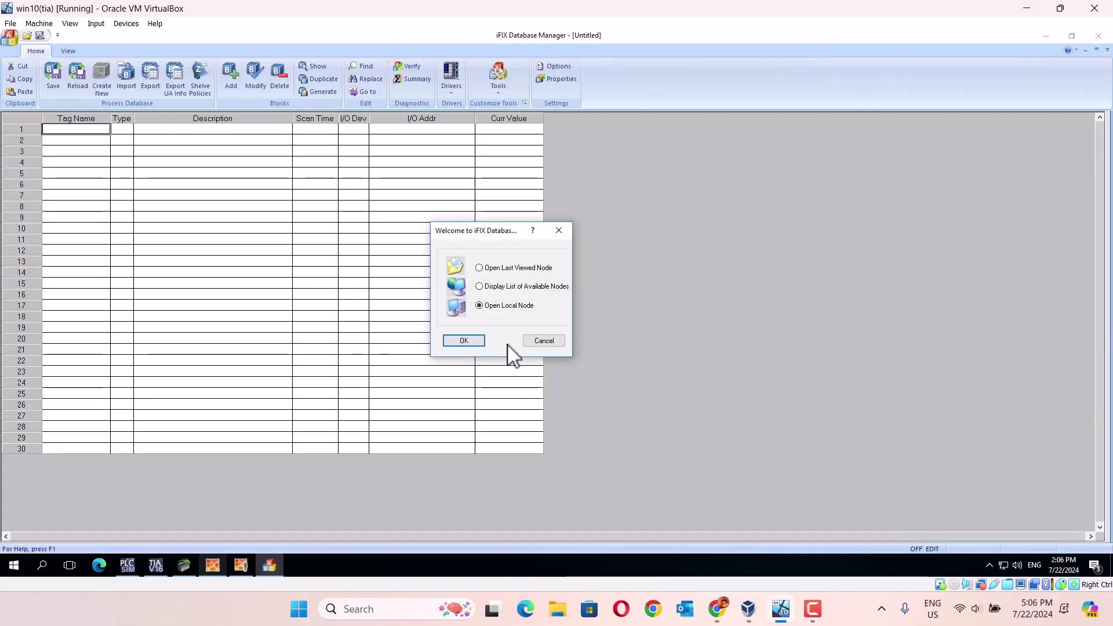
{"action": "left_click", "coordinate": [465, 343]}
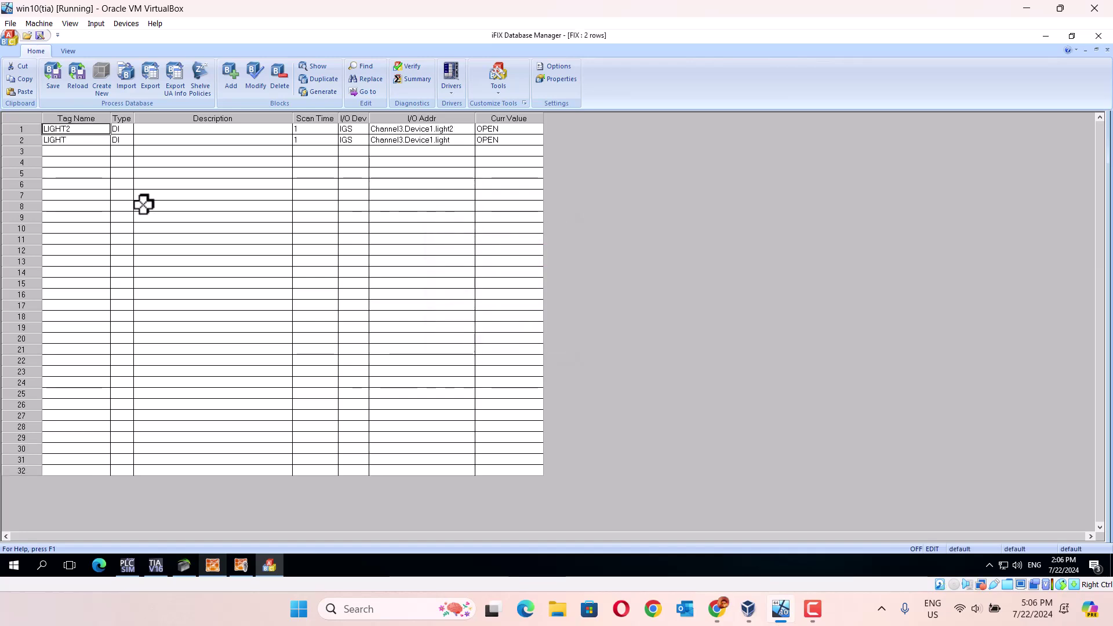
{"action": "left_click", "coordinate": [1099, 36]}
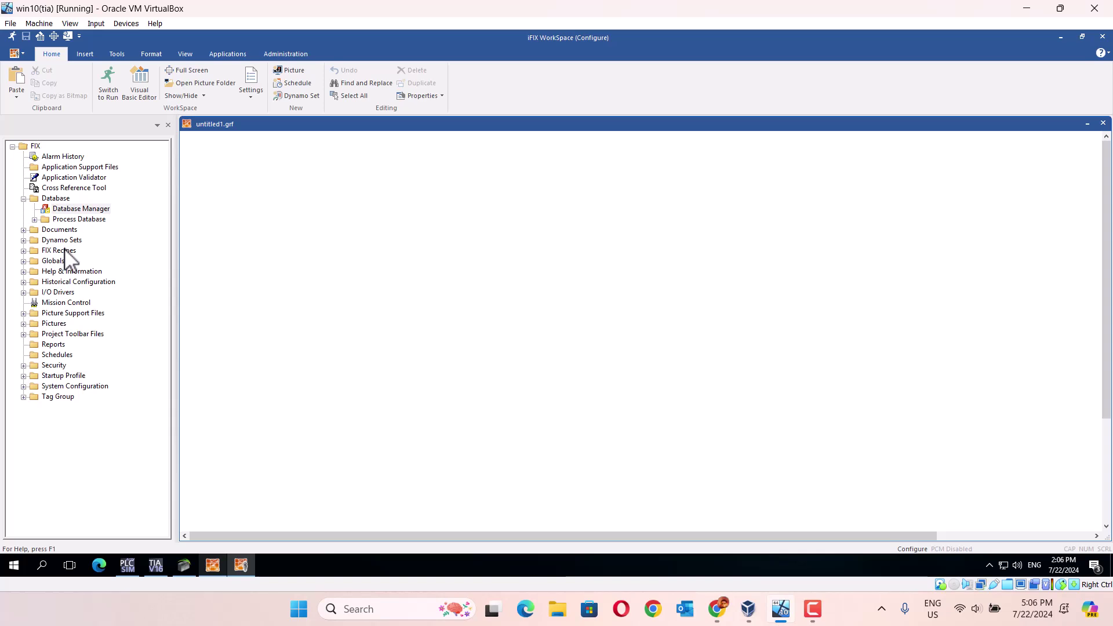
Step: Open the PilotLightsLarge set from the Dynamo Sets folder
{"action": "left_click", "coordinate": [24, 240]}
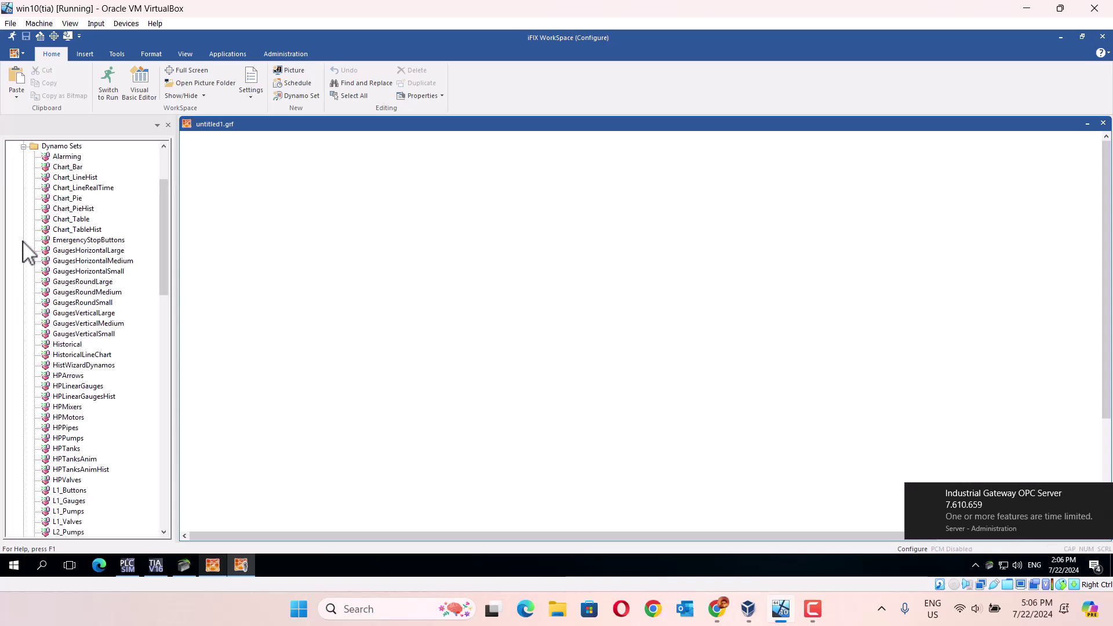
{"action": "left_click_drag", "start_coordinate": [166, 248], "coordinate": [182, 350]}
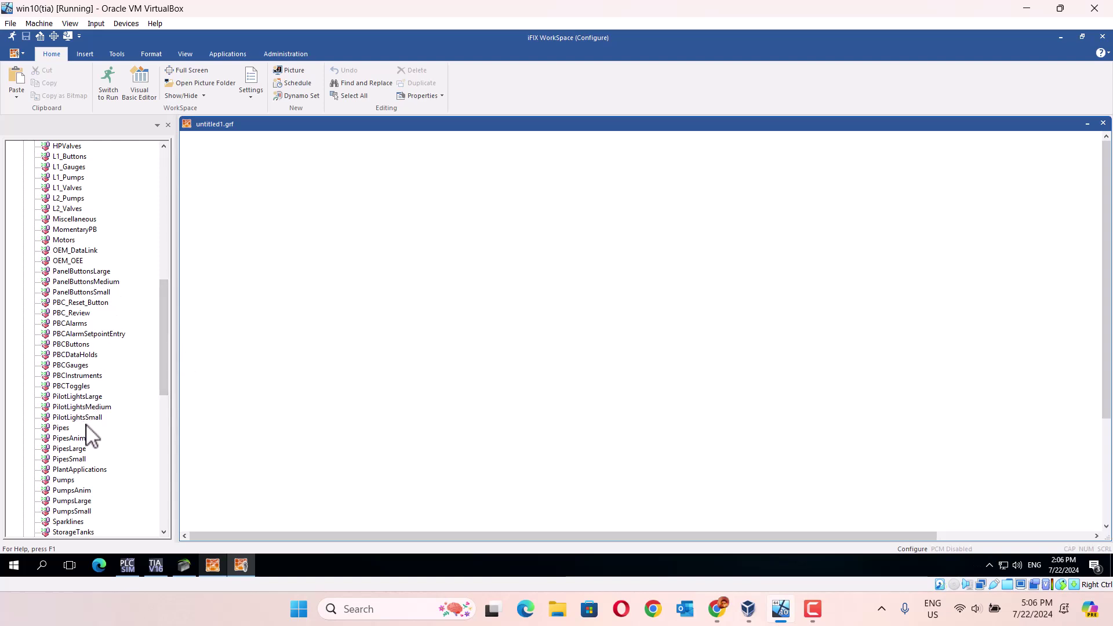
{"action": "left_click", "coordinate": [91, 398]}
{"action": "double_click", "coordinate": [91, 396]}
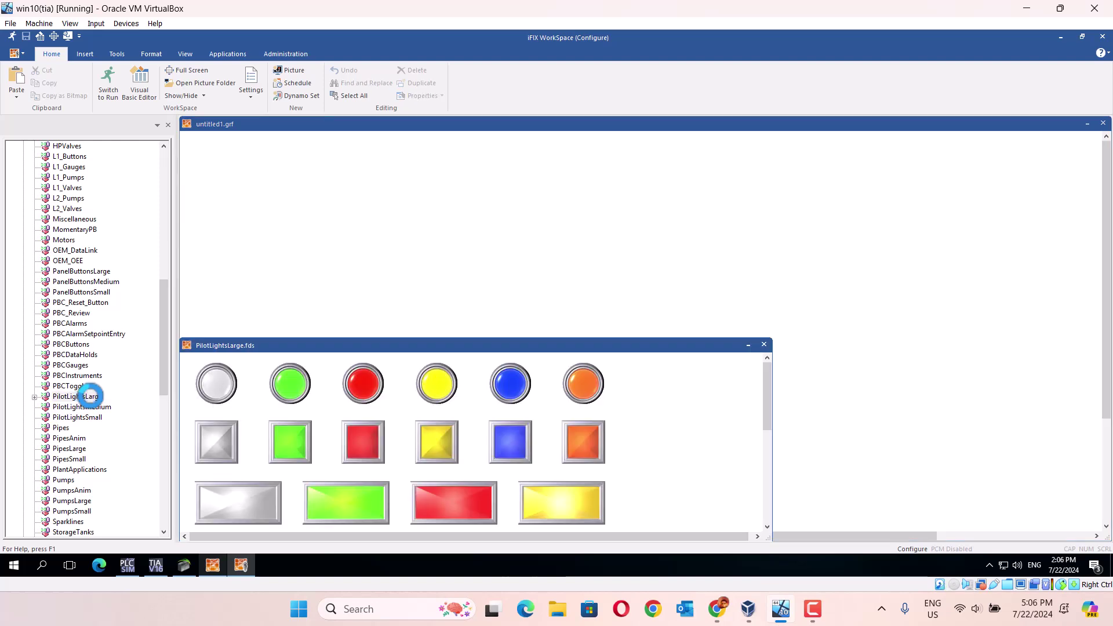
Step: Place the red and green round pilot lights on the picture, leaving their data sources blank
{"action": "left_click_drag", "start_coordinate": [367, 385], "coordinate": [371, 228]}
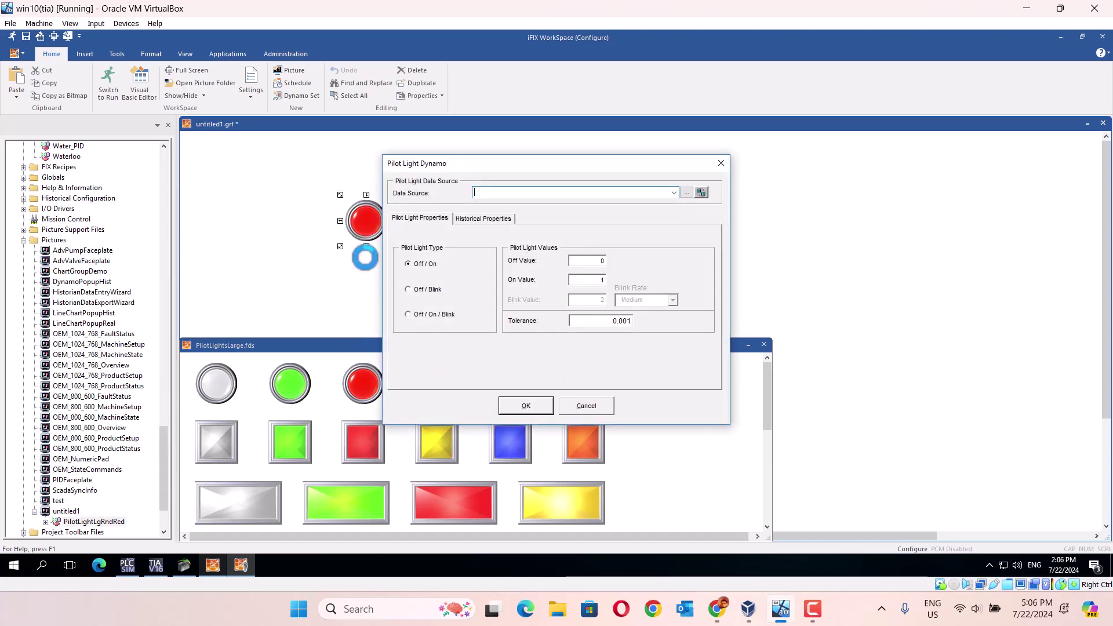
{"action": "left_click", "coordinate": [584, 406]}
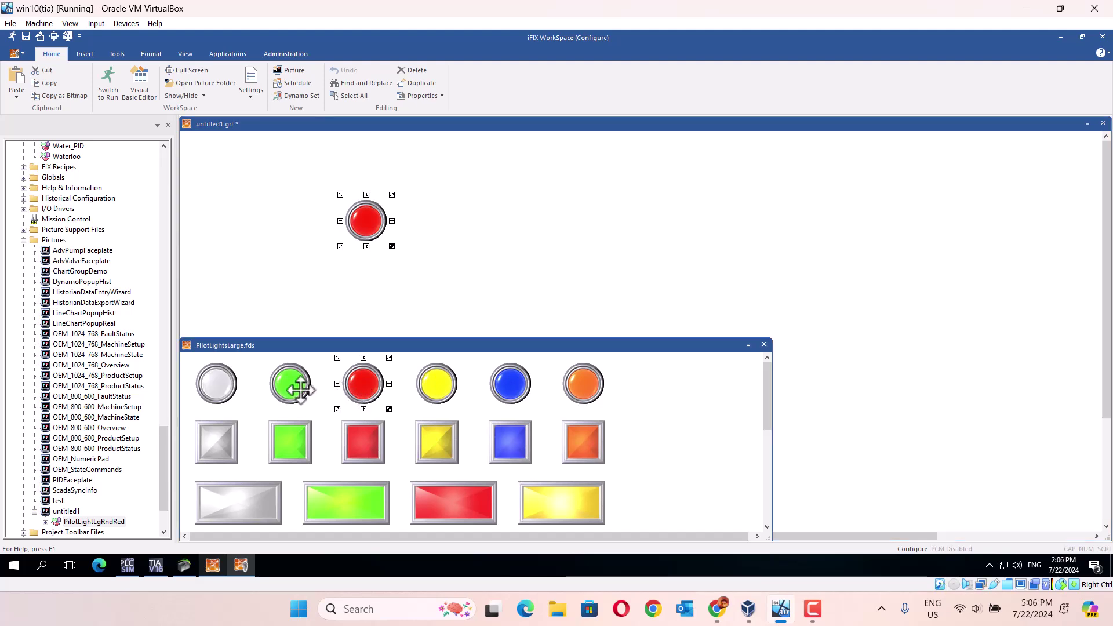
{"action": "left_click_drag", "start_coordinate": [299, 389], "coordinate": [484, 228]}
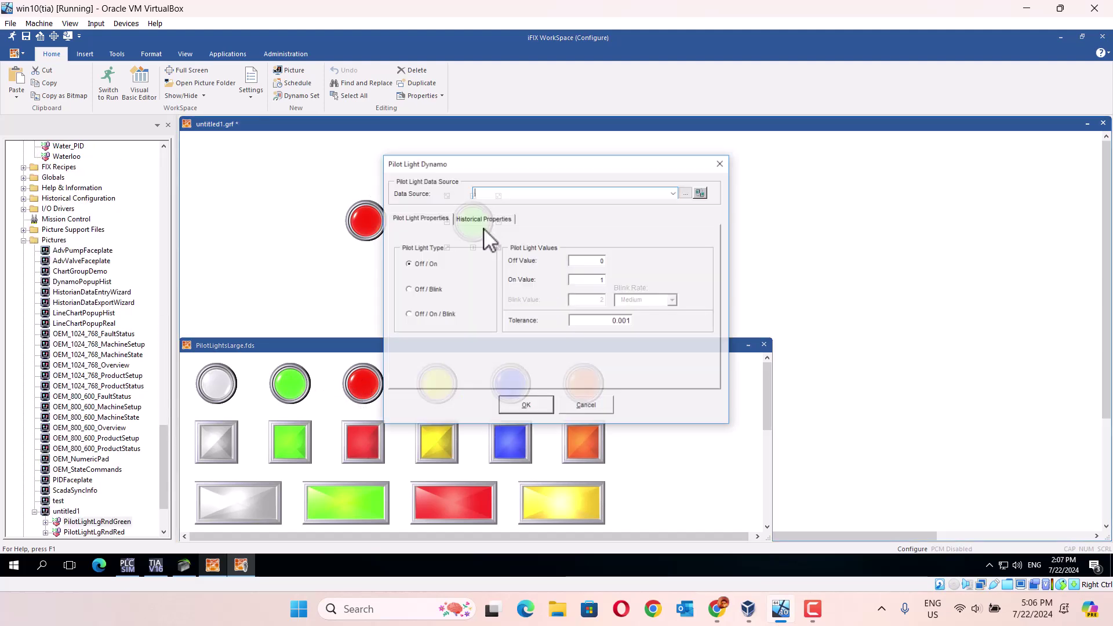
{"action": "left_click", "coordinate": [586, 406]}
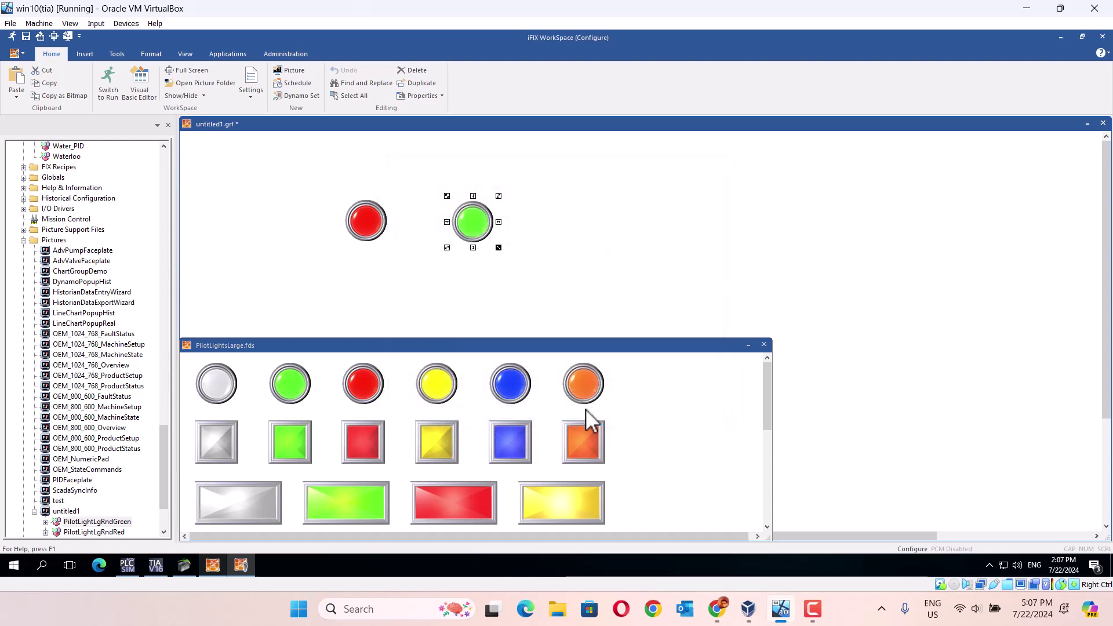
{"action": "left_click", "coordinate": [765, 346]}
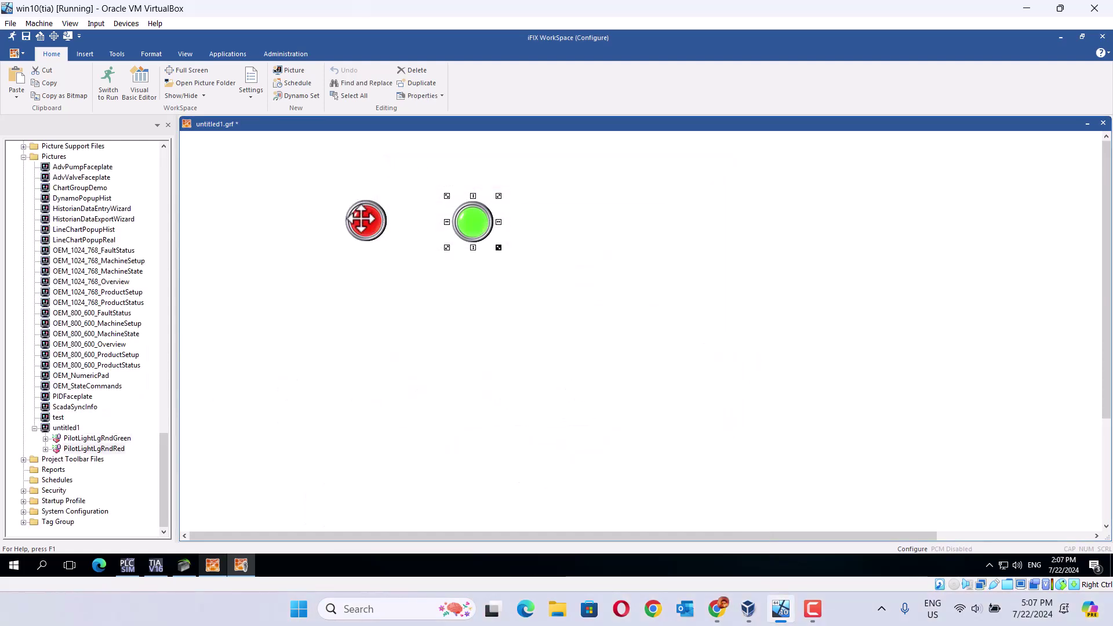
Step: Bind the red pilot light to data source Fix32.FIX.LIGHT.F_CV
{"action": "double_click", "coordinate": [360, 216]}
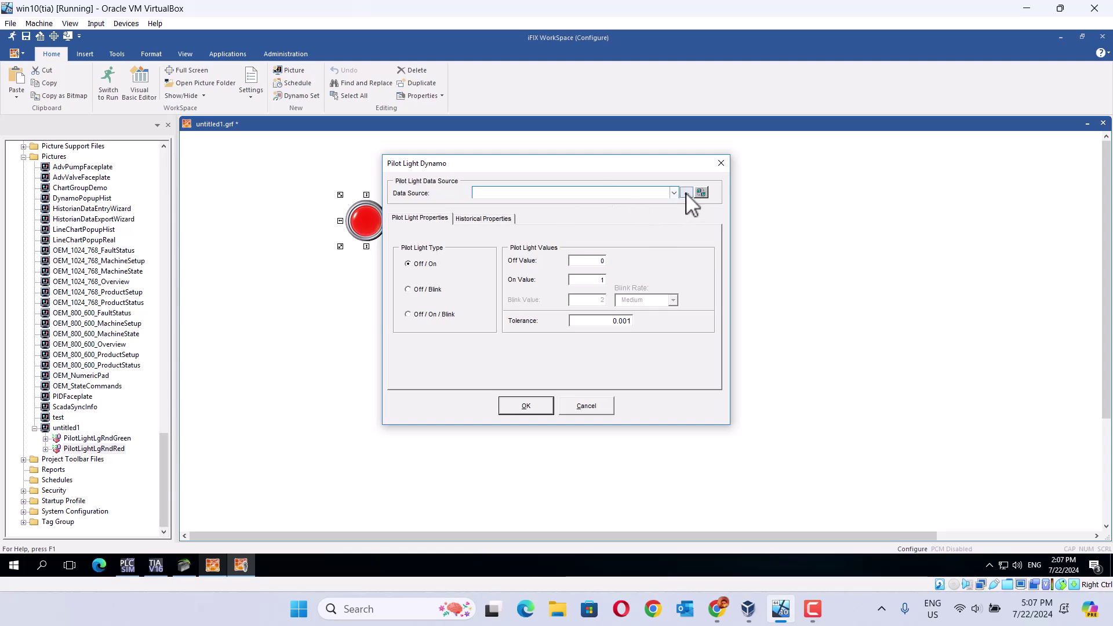
{"action": "left_click", "coordinate": [687, 193]}
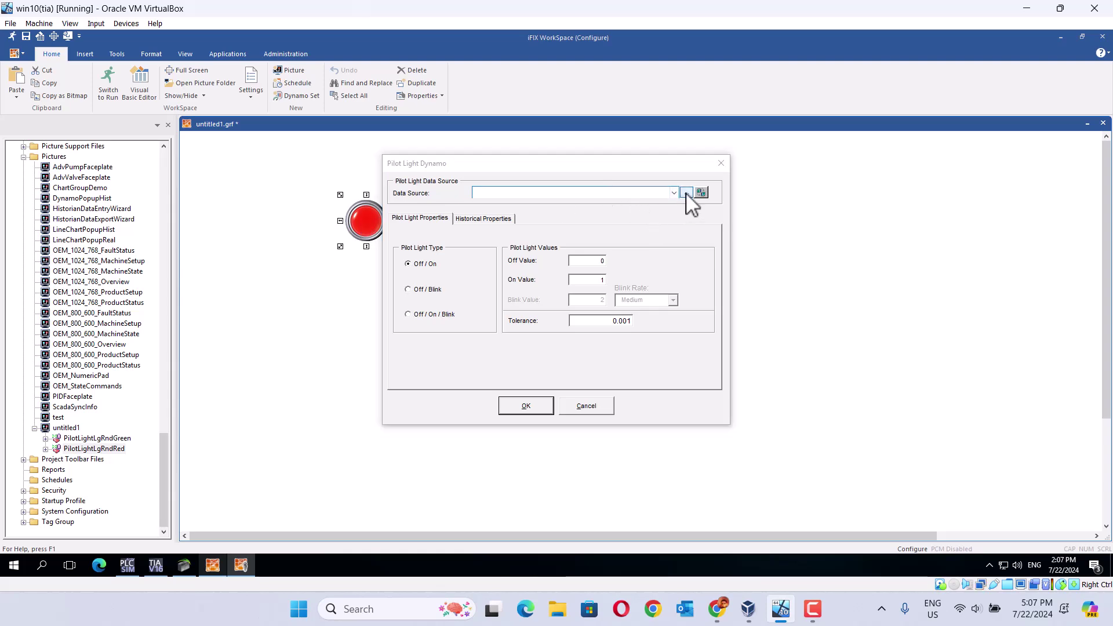
{"action": "left_click", "coordinate": [395, 178]}
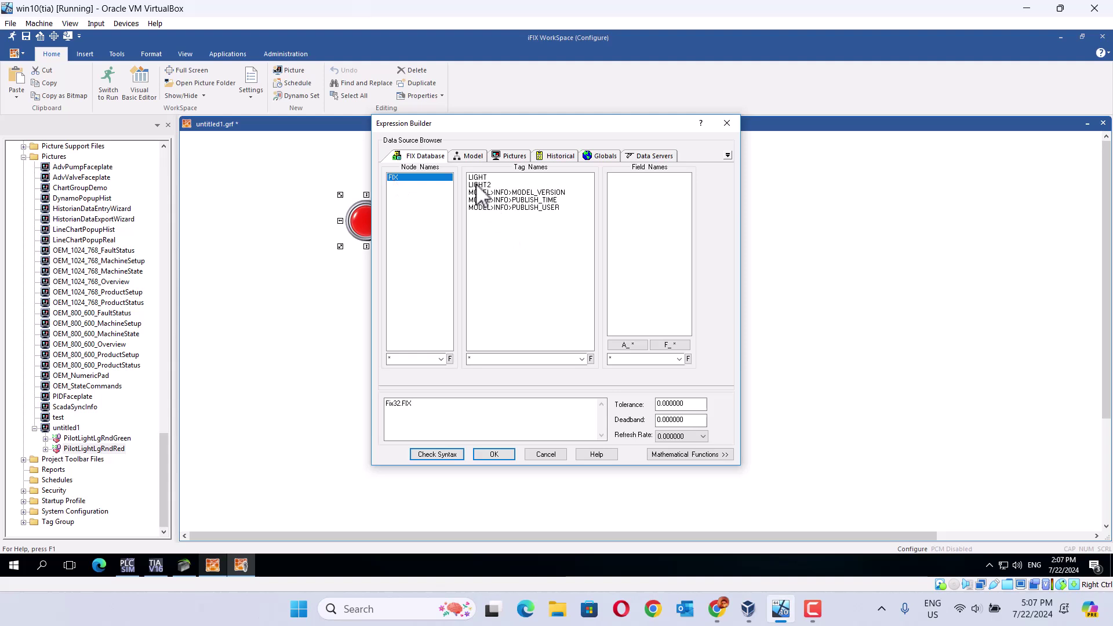
{"action": "left_click", "coordinate": [480, 177]}
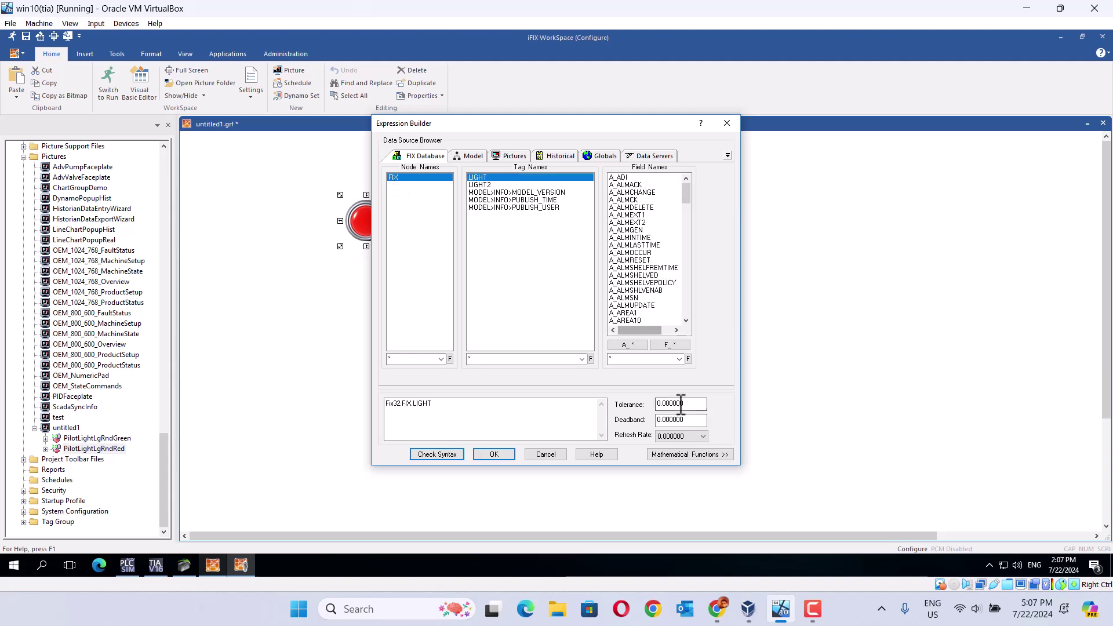
{"action": "left_click", "coordinate": [670, 346]}
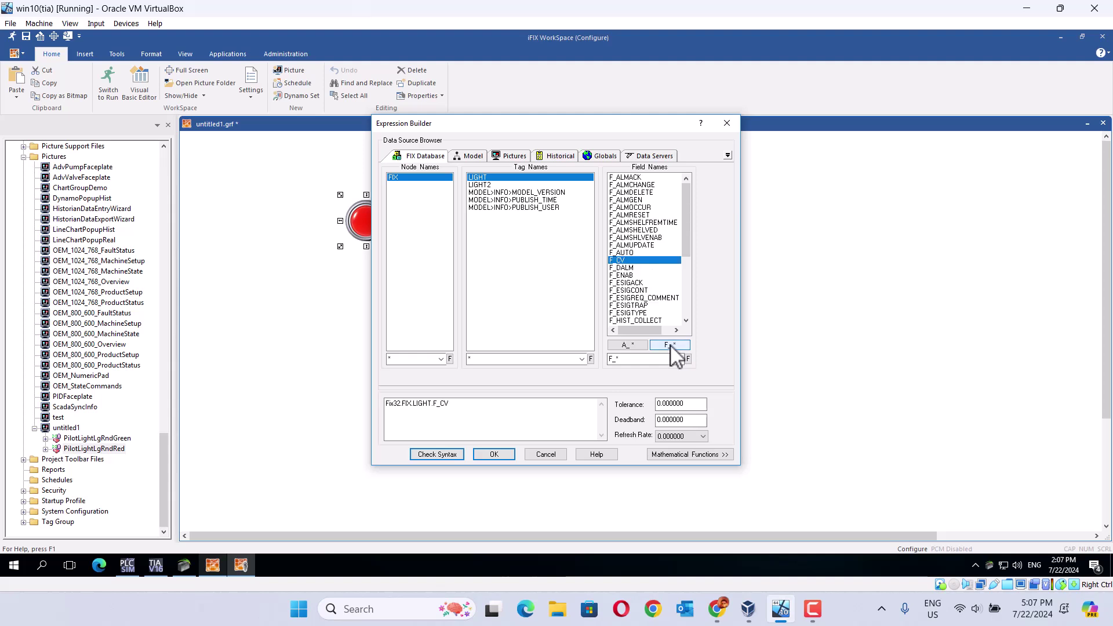
{"action": "left_click", "coordinate": [494, 455]}
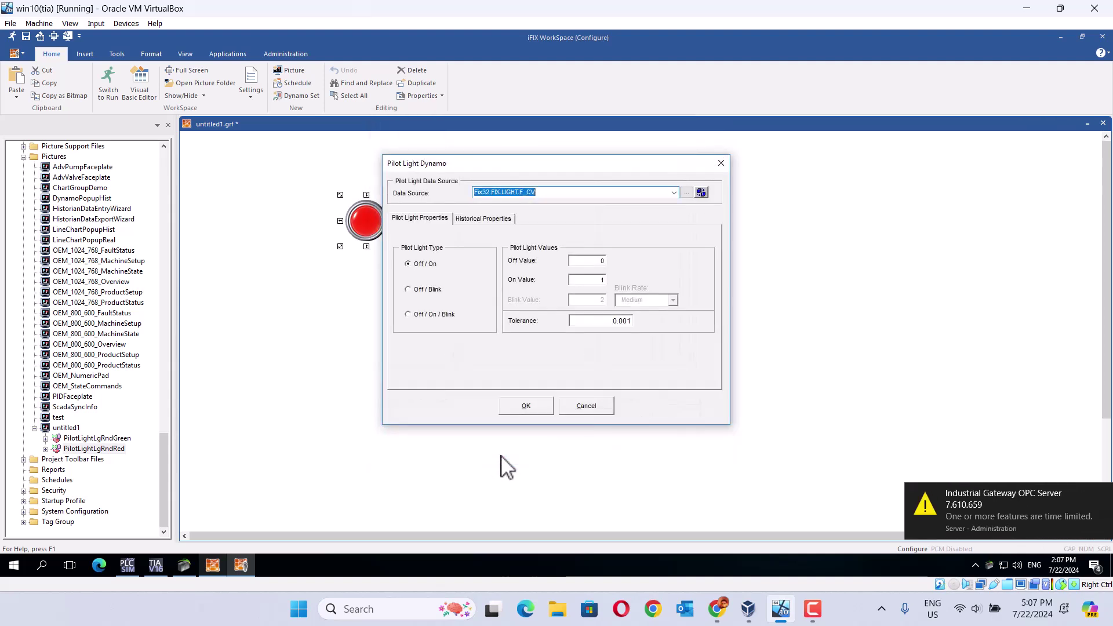
{"action": "left_click", "coordinate": [526, 407]}
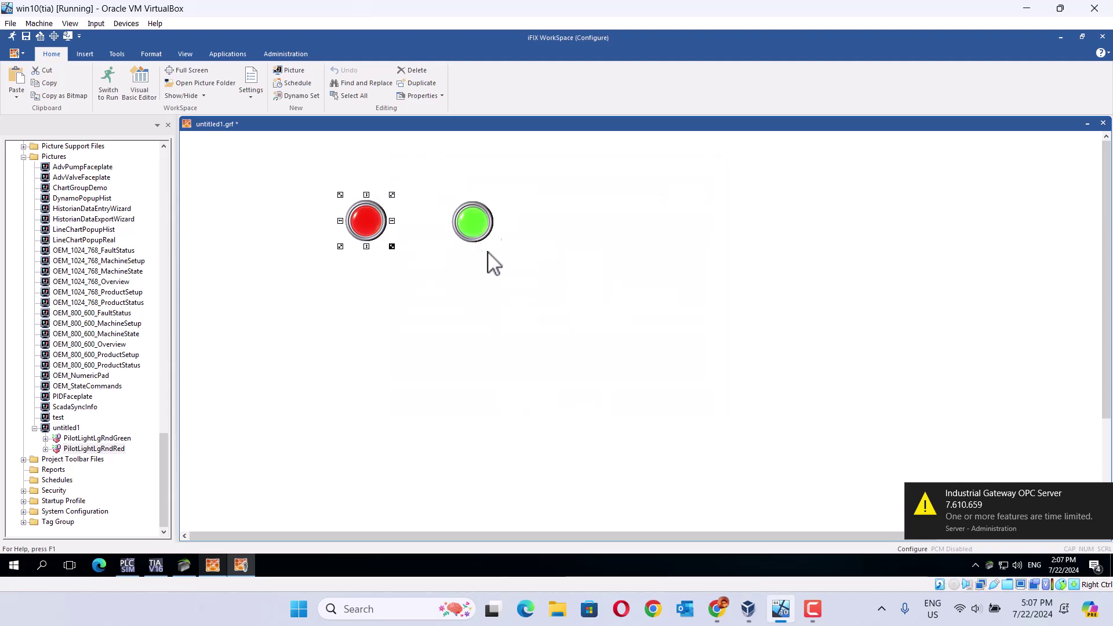
Step: Bind the green pilot light to data source Fix32.FIX.LIGHT2.F_CV
{"action": "double_click", "coordinate": [472, 222]}
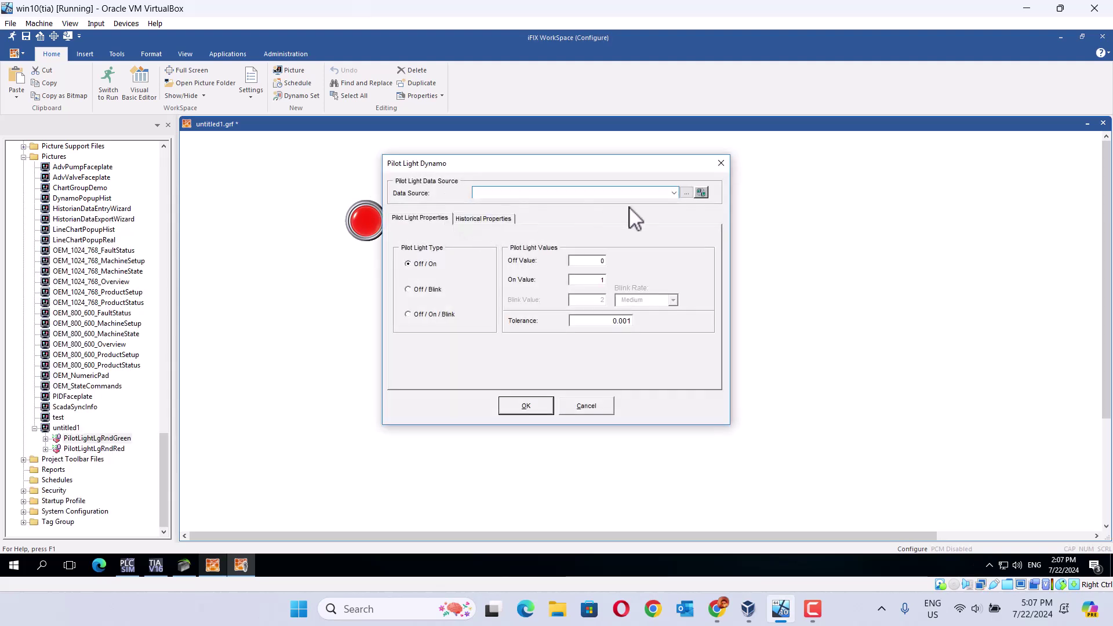
{"action": "left_click", "coordinate": [687, 194]}
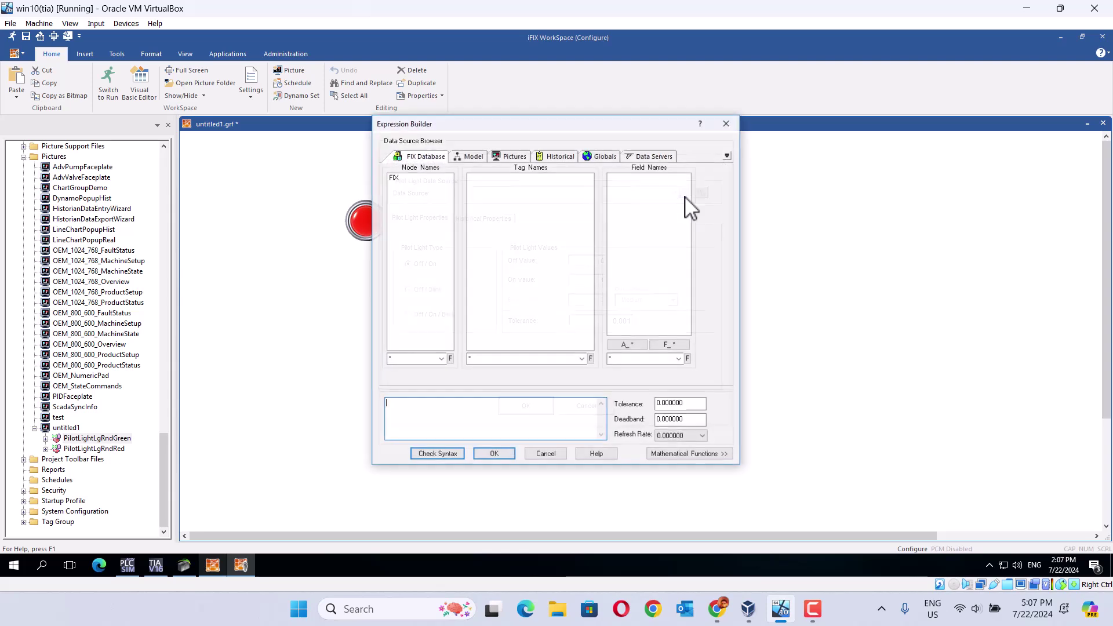
{"action": "left_click", "coordinate": [394, 178]}
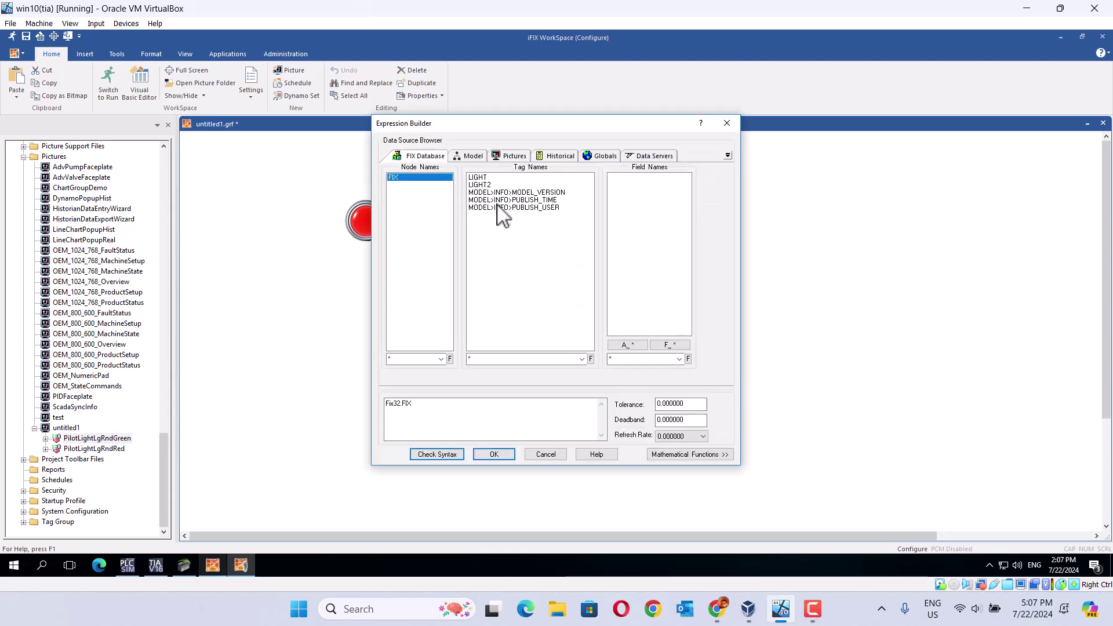
{"action": "left_click", "coordinate": [484, 185]}
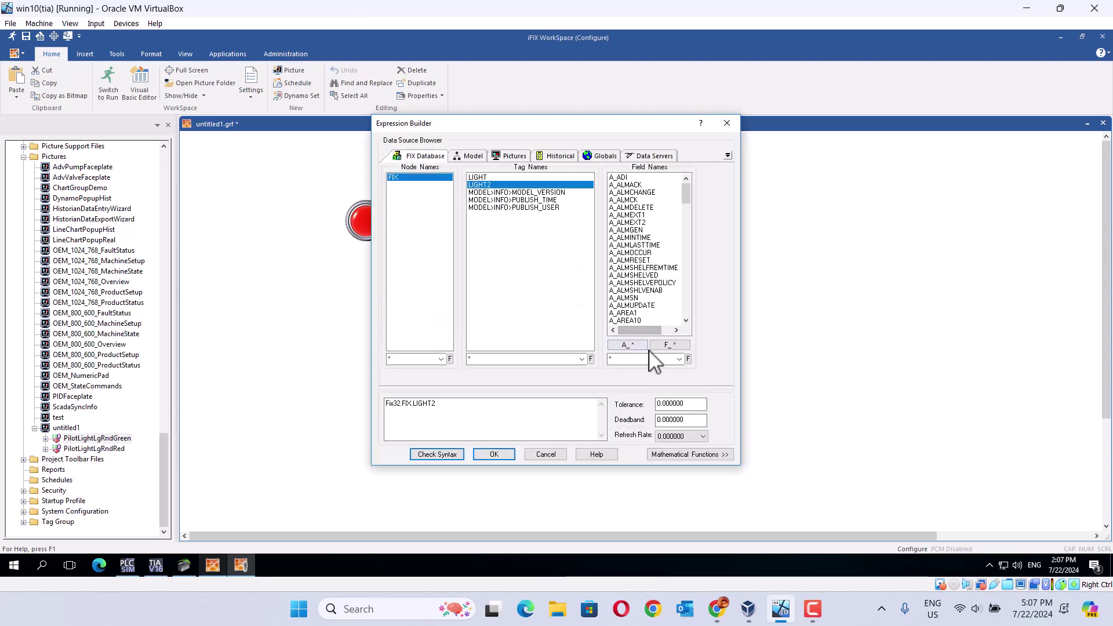
{"action": "left_click", "coordinate": [683, 346]}
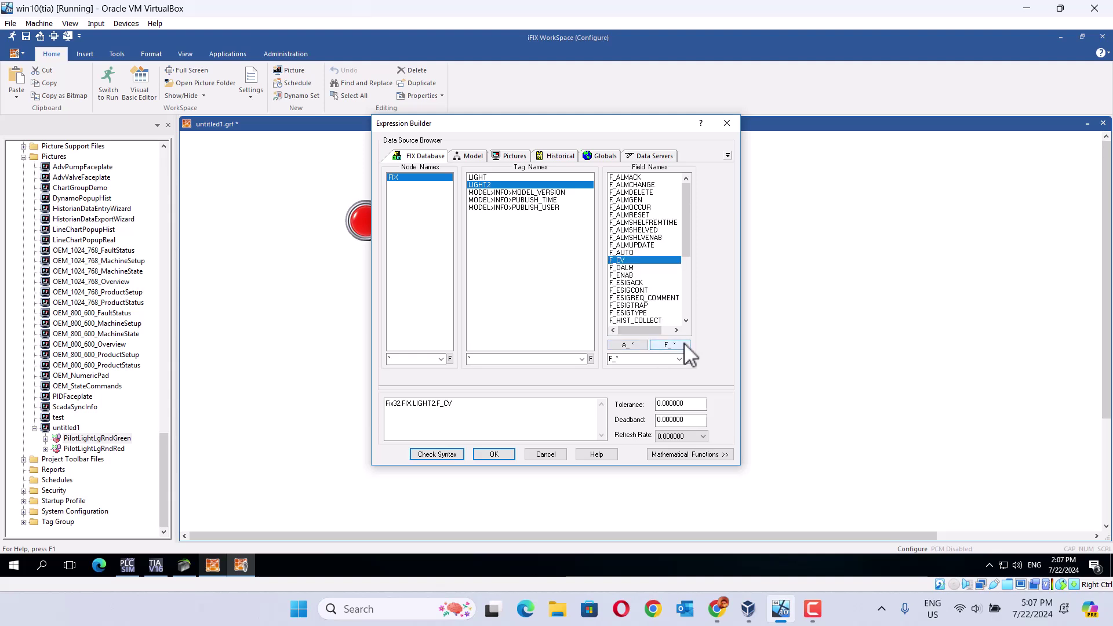
{"action": "left_click", "coordinate": [502, 459]}
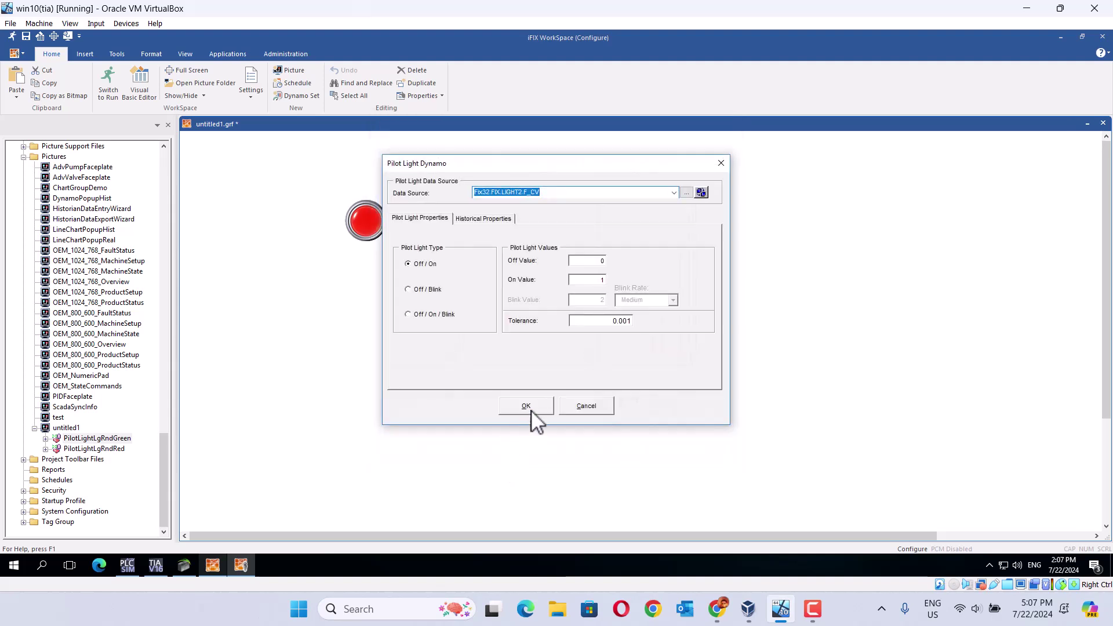
{"action": "left_click", "coordinate": [533, 412]}
{"action": "left_click", "coordinate": [533, 422]}
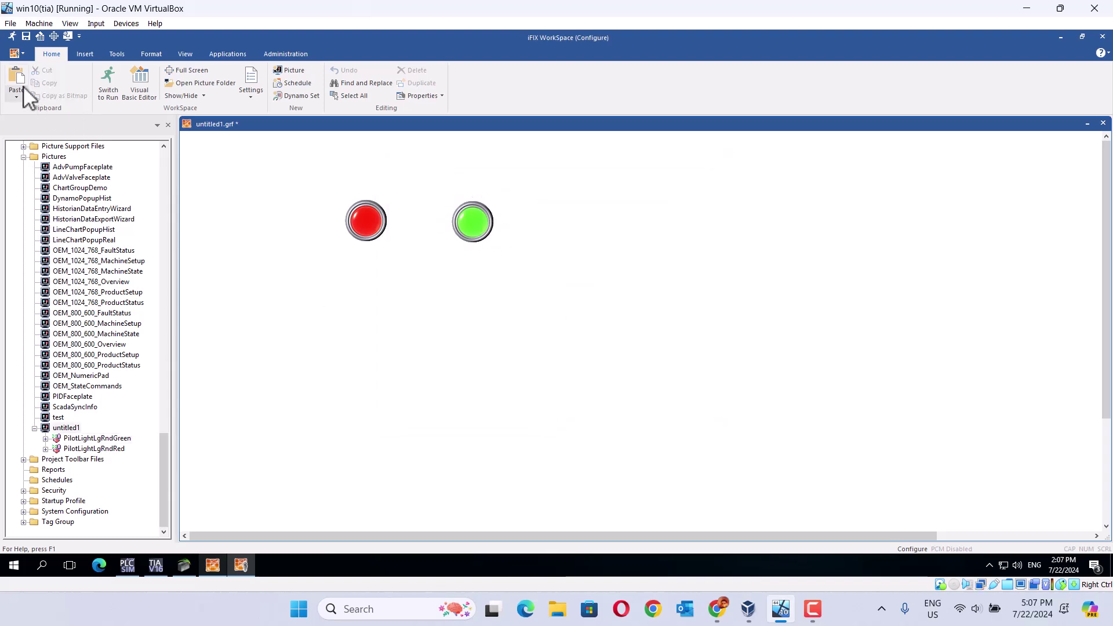
Step: Save the picture as test1.grf, switch it to Run mode, and bring TIA Portal forward
{"action": "left_click", "coordinate": [26, 36]}
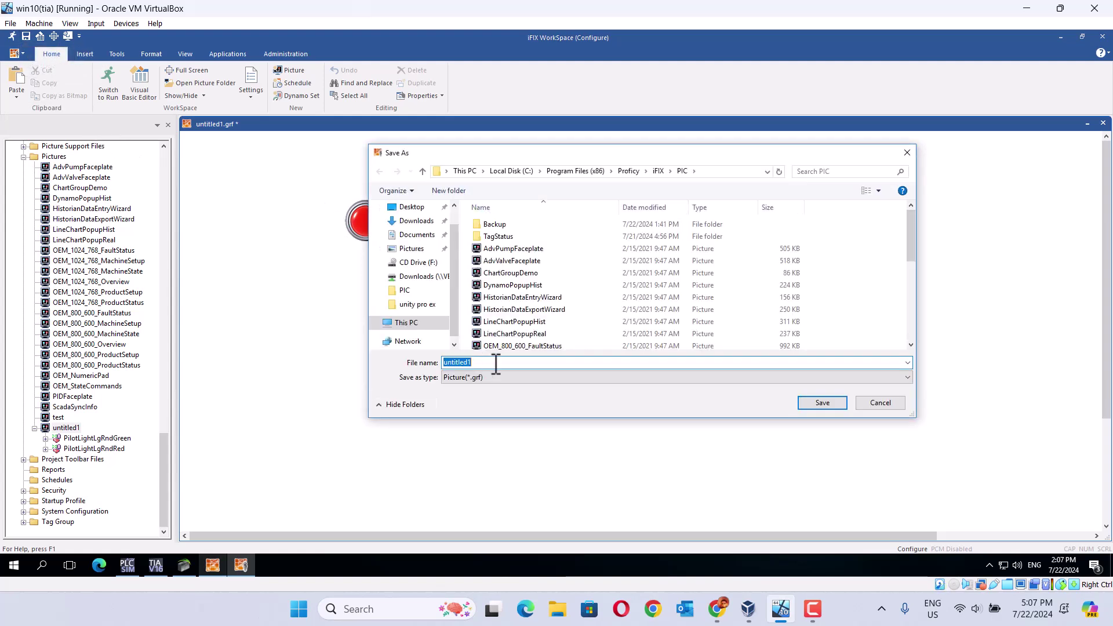
{"action": "type", "text": "test1"}
{"action": "left_click", "coordinate": [823, 403]}
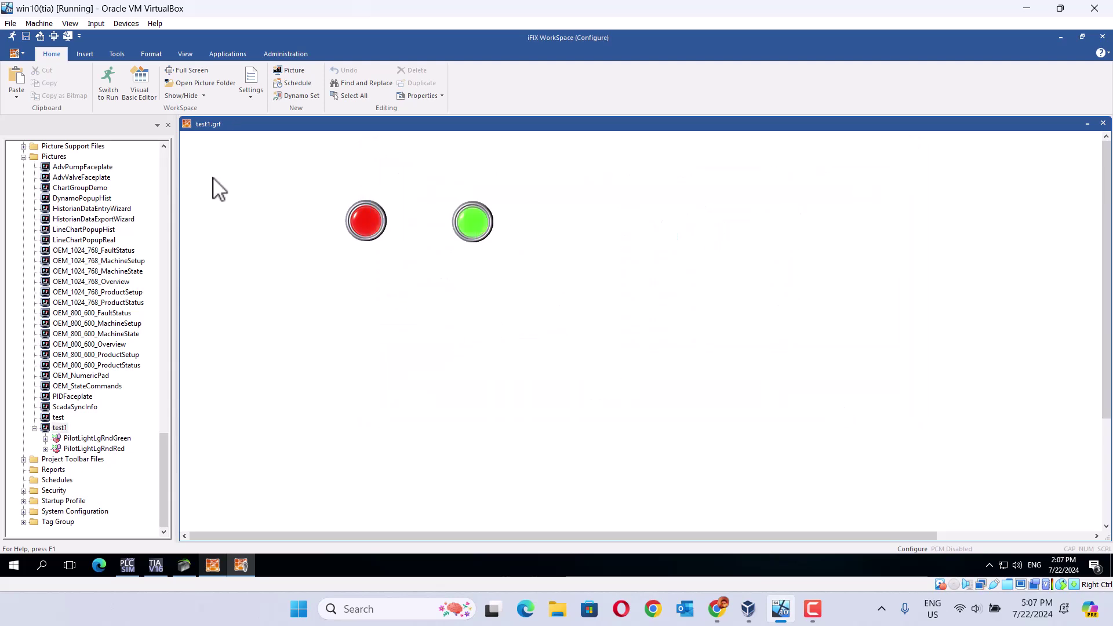
{"action": "left_click", "coordinate": [110, 89]}
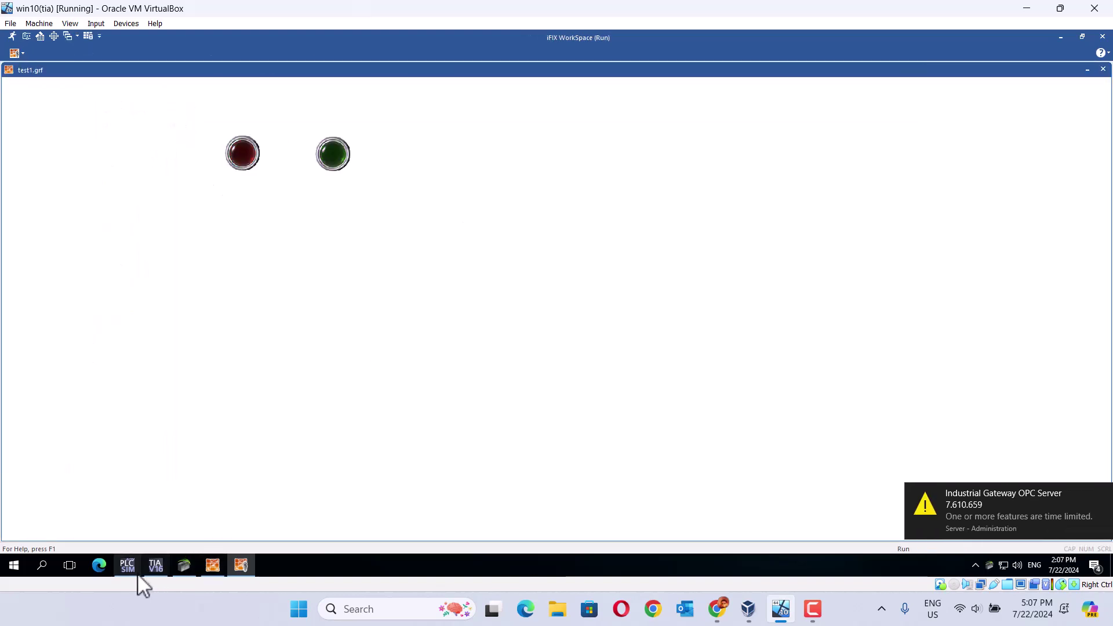
{"action": "left_click", "coordinate": [154, 565]}
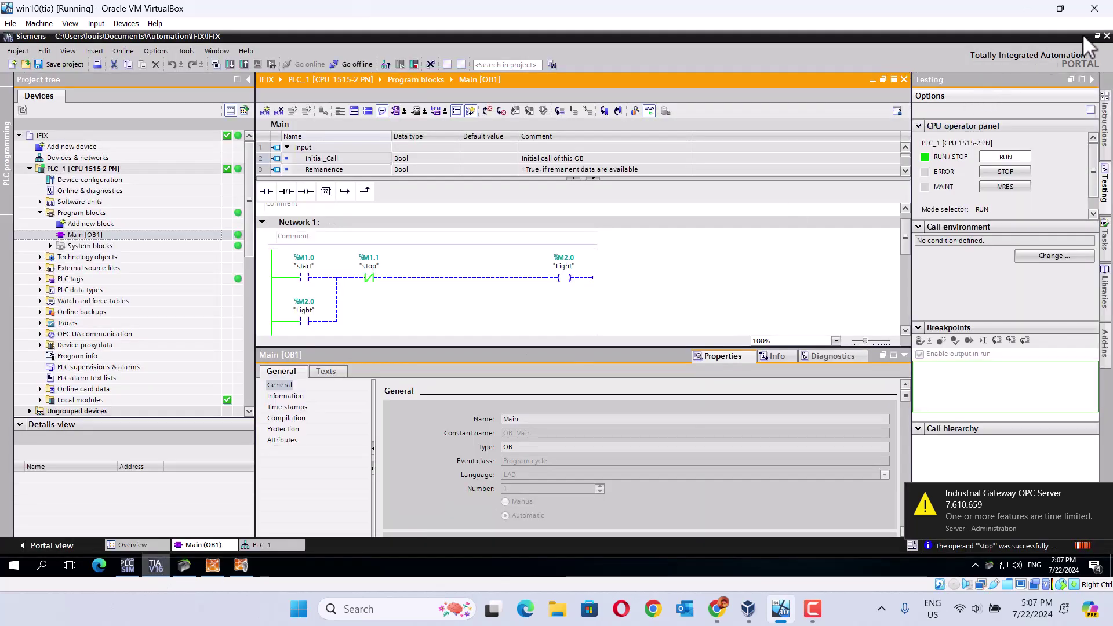
Step: Restore TIA Portal's window, move it aside, and enlarge the ladder editor to show Network 1
{"action": "left_click", "coordinate": [1098, 36]}
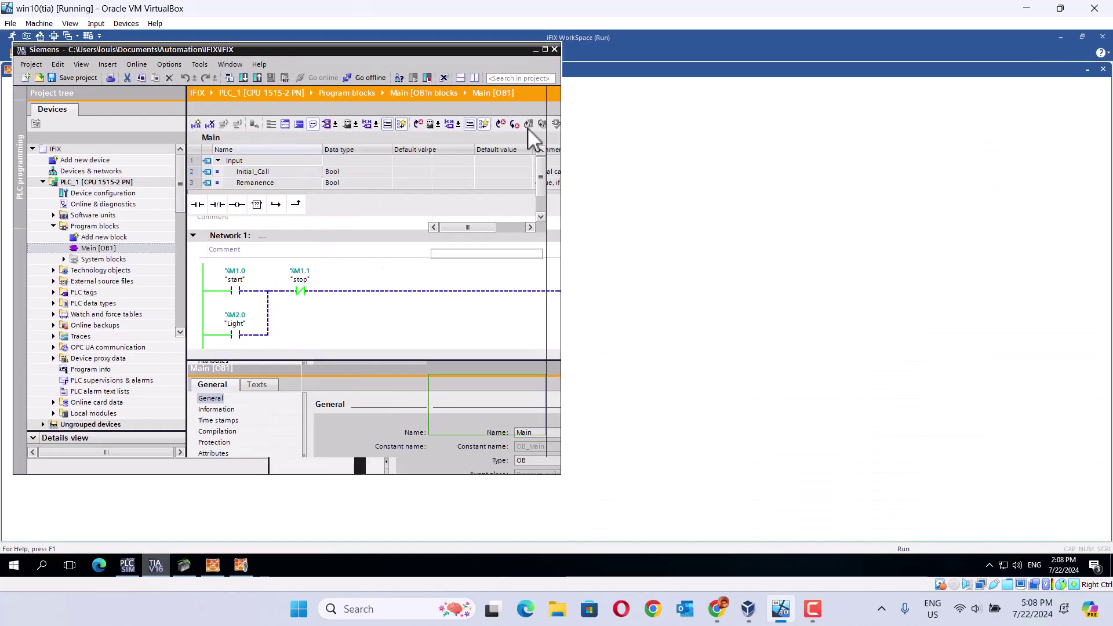
{"action": "left_click_drag", "start_coordinate": [305, 53], "coordinate": [688, 78]}
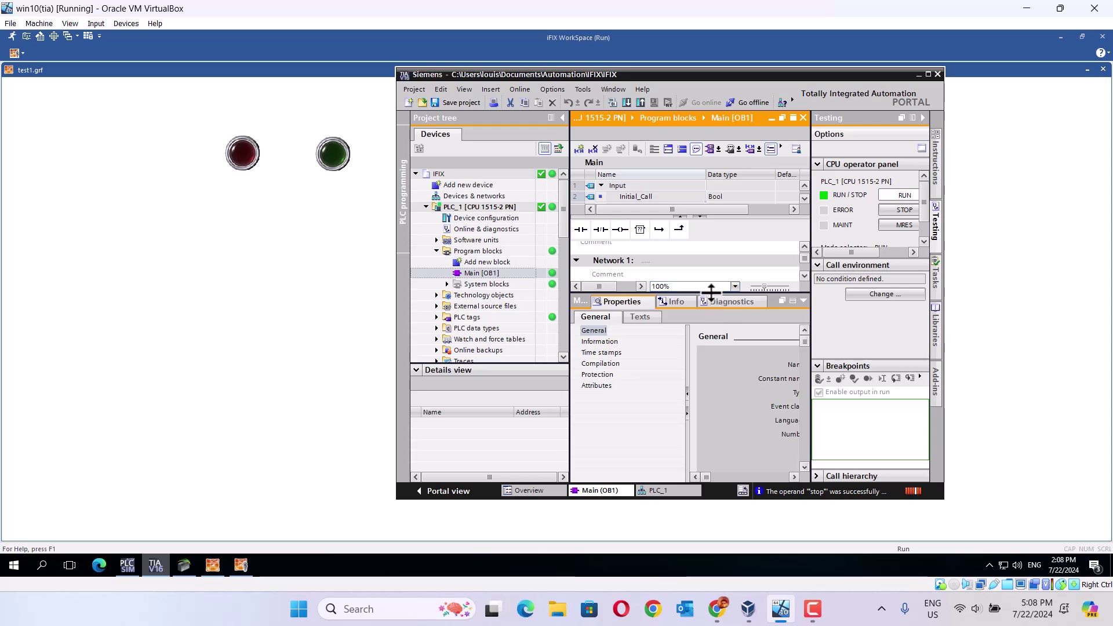
{"action": "left_click_drag", "start_coordinate": [712, 293], "coordinate": [715, 429]}
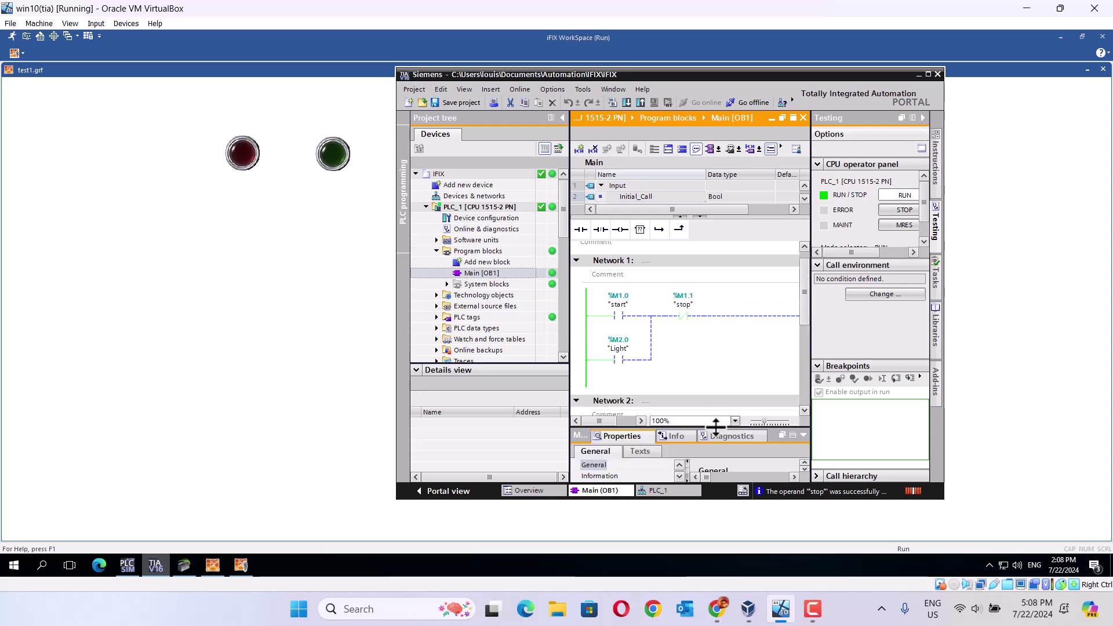
Step: Modify the "start" contact to 1 so both iFIX pilot lights turn on
{"action": "right_click", "coordinate": [621, 315]}
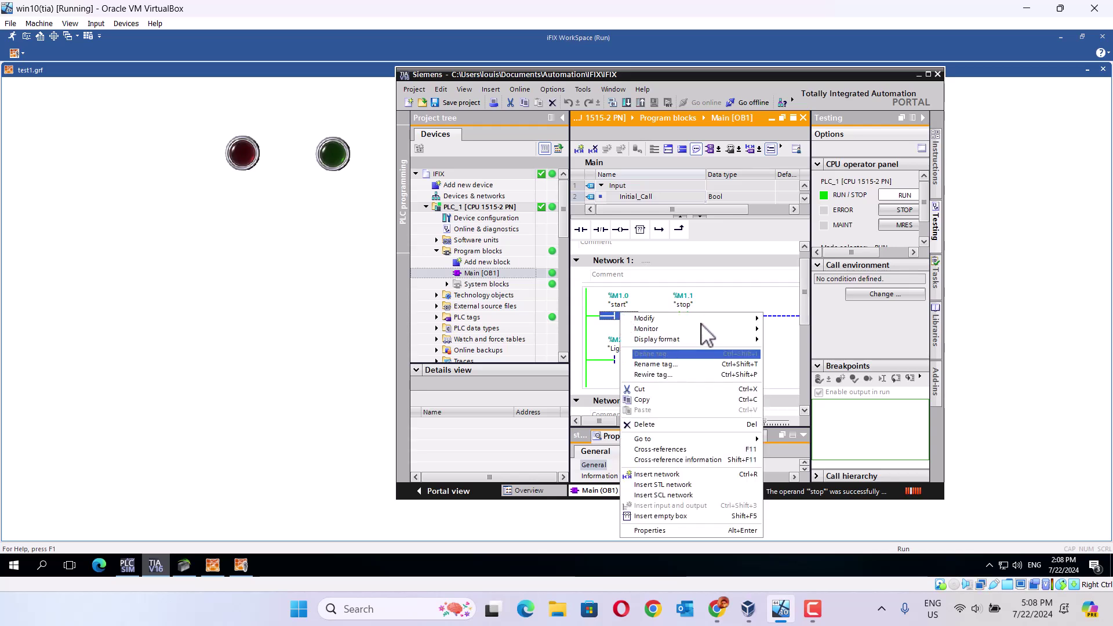
{"action": "mouse_move", "coordinate": [702, 322]}
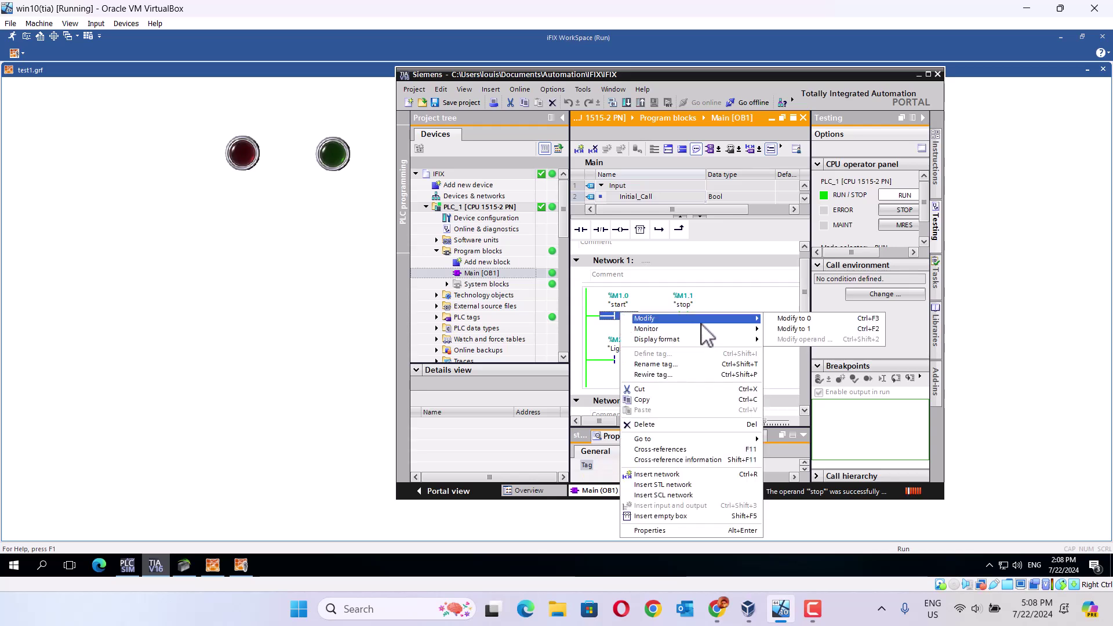
{"action": "left_click", "coordinate": [792, 330]}
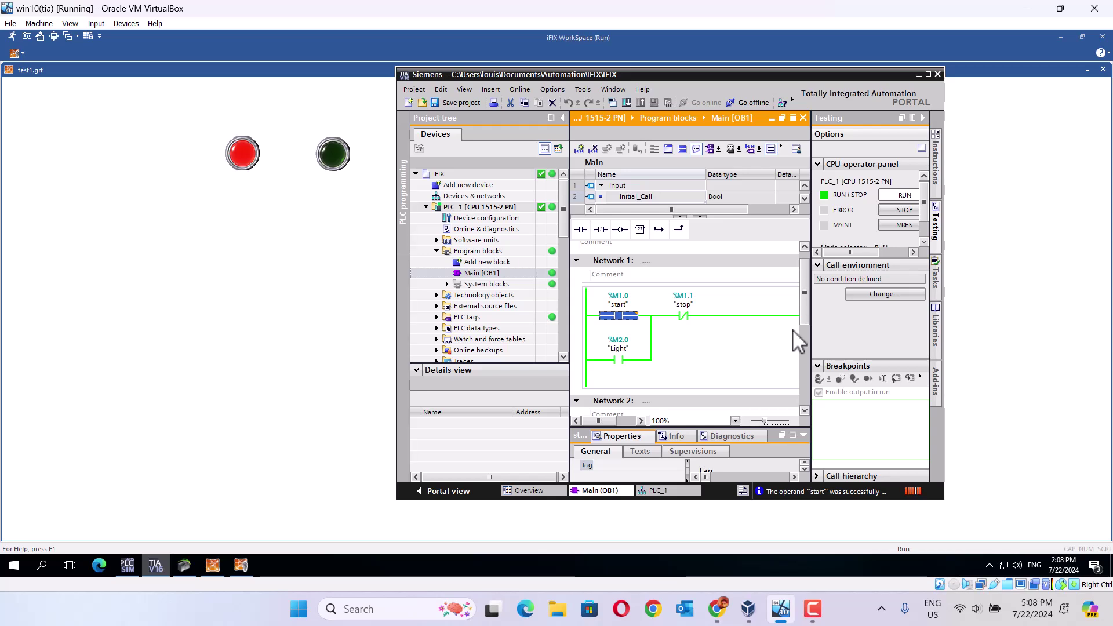
{"action": "left_click_drag", "start_coordinate": [805, 302], "coordinate": [820, 415]}
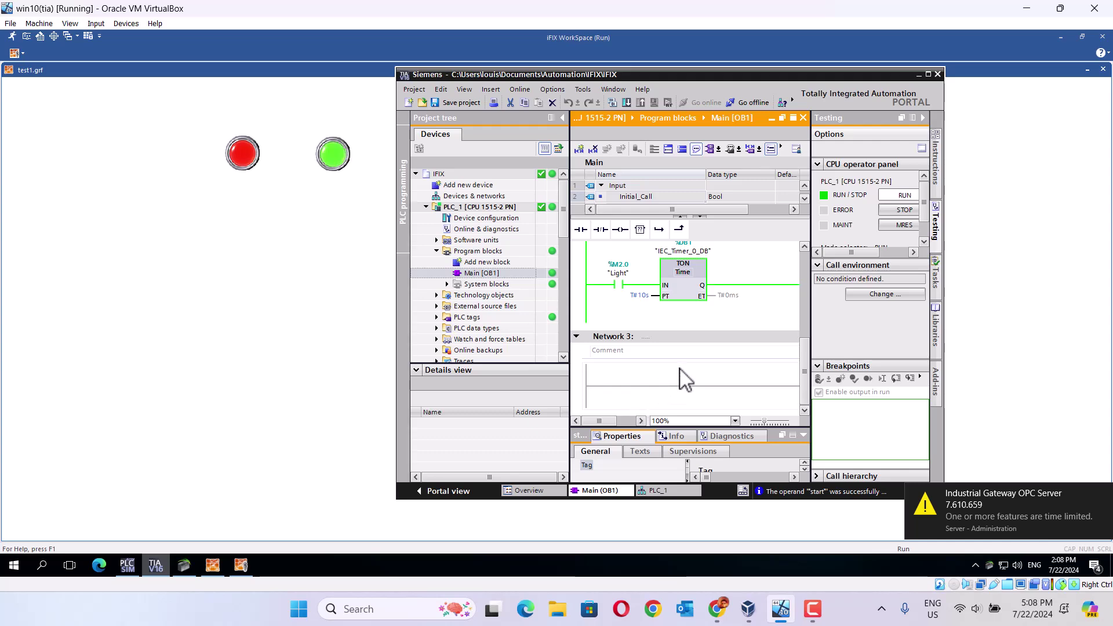
{"action": "left_click", "coordinate": [928, 74]}
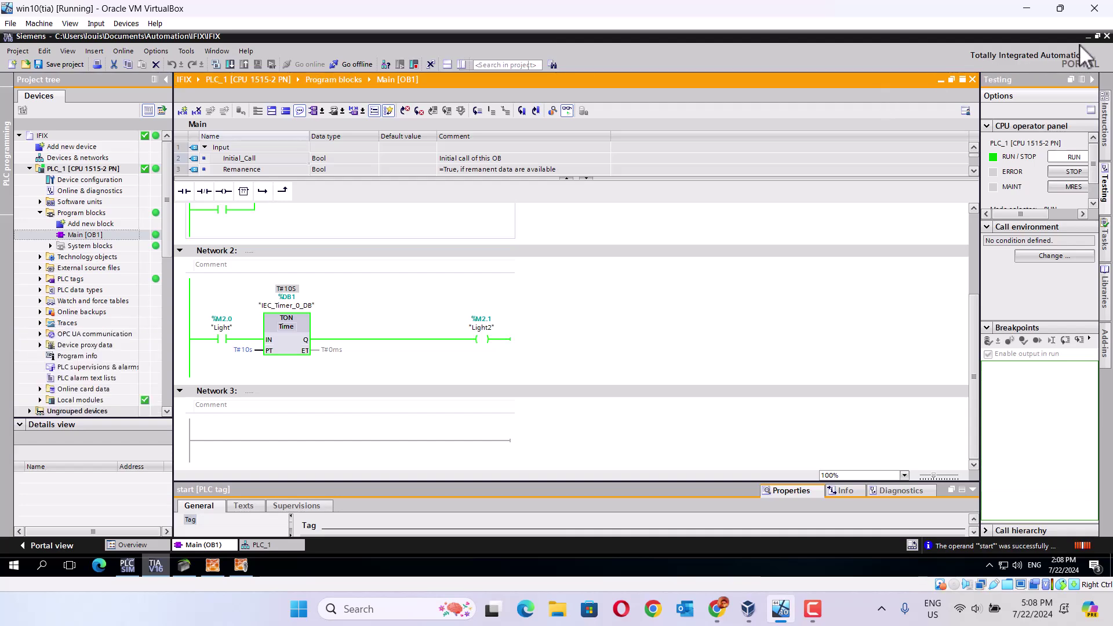
Step: Hide TIA Portal and return test1 to Configure mode with both pilot lights lit
{"action": "left_click", "coordinate": [1089, 37]}
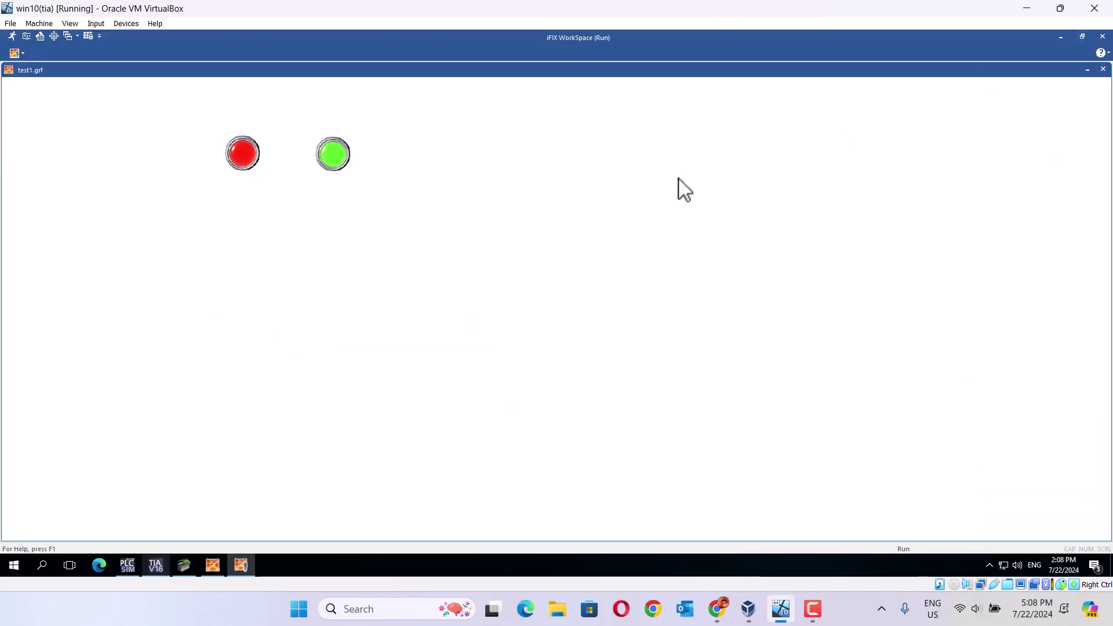
{"action": "left_click", "coordinate": [11, 38]}
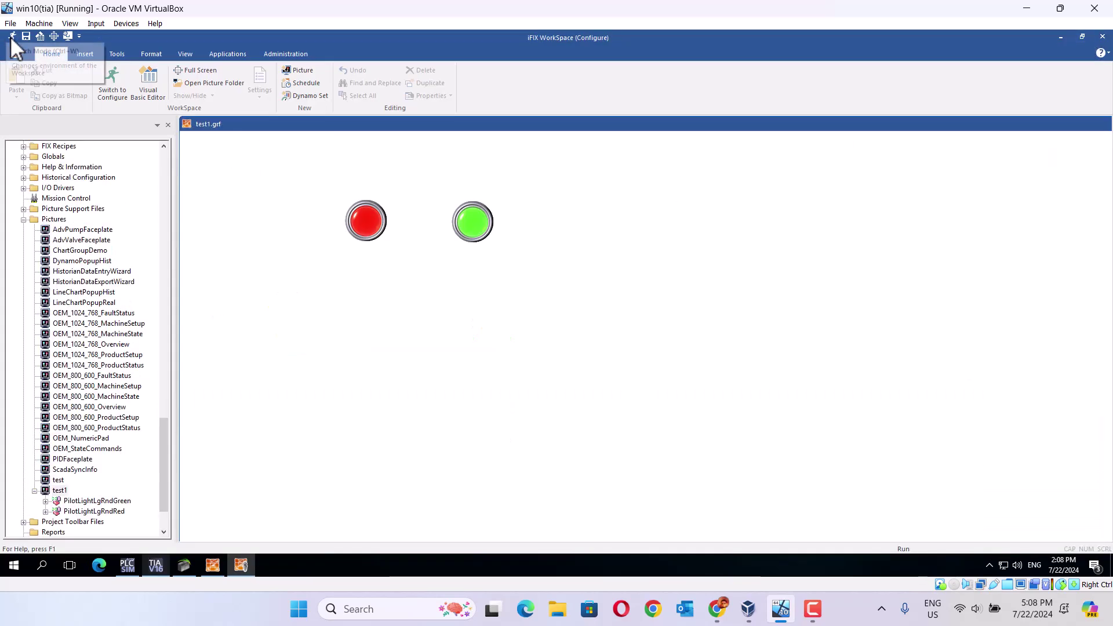